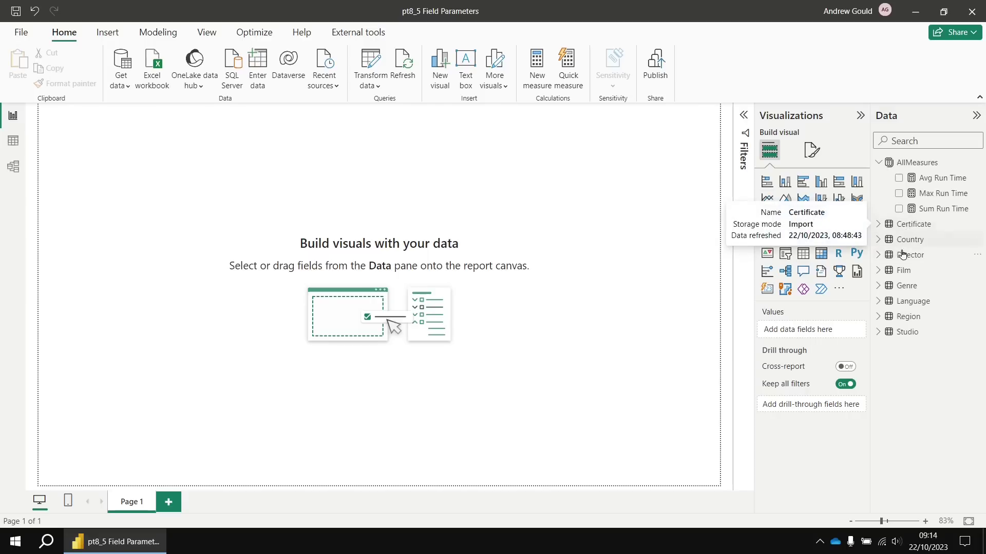
Inspect the formulas of the Avg, Max and Sum Run Time measures.
left_click(932, 181)
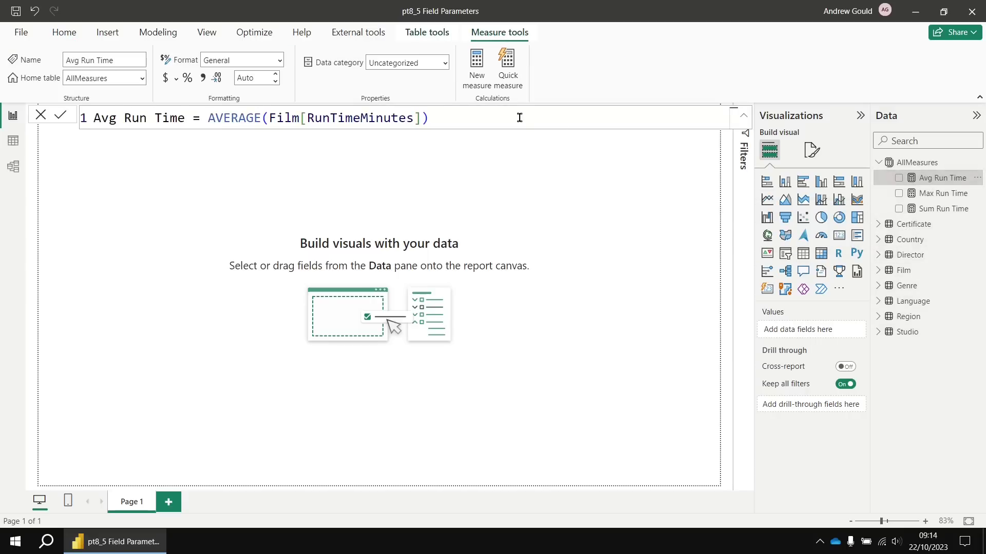
left_click(936, 194)
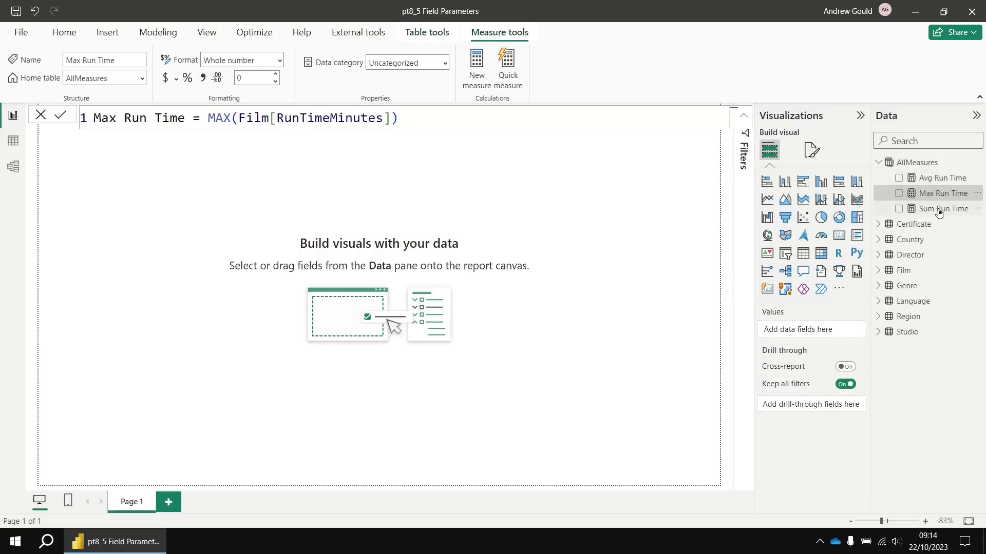
left_click(939, 211)
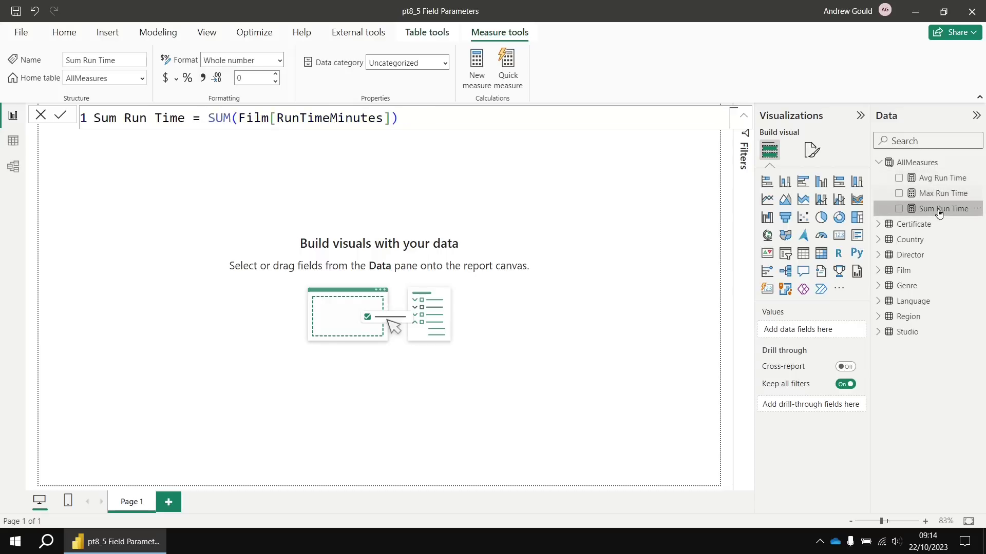
left_click(533, 241)
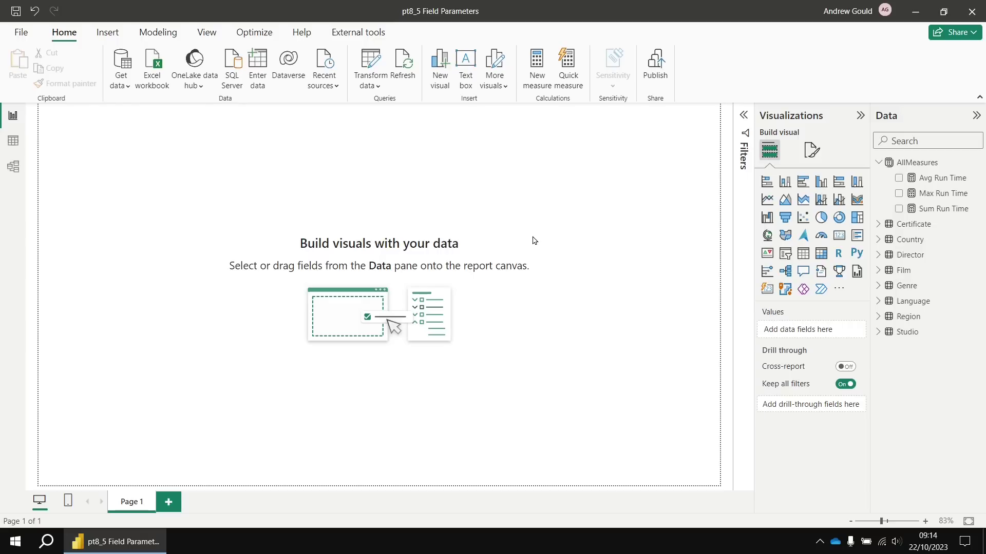
Add a matrix with Genre rows, Certificate columns and RunTimeMinutes values, enlarged to fit all genres.
left_click(821, 254)
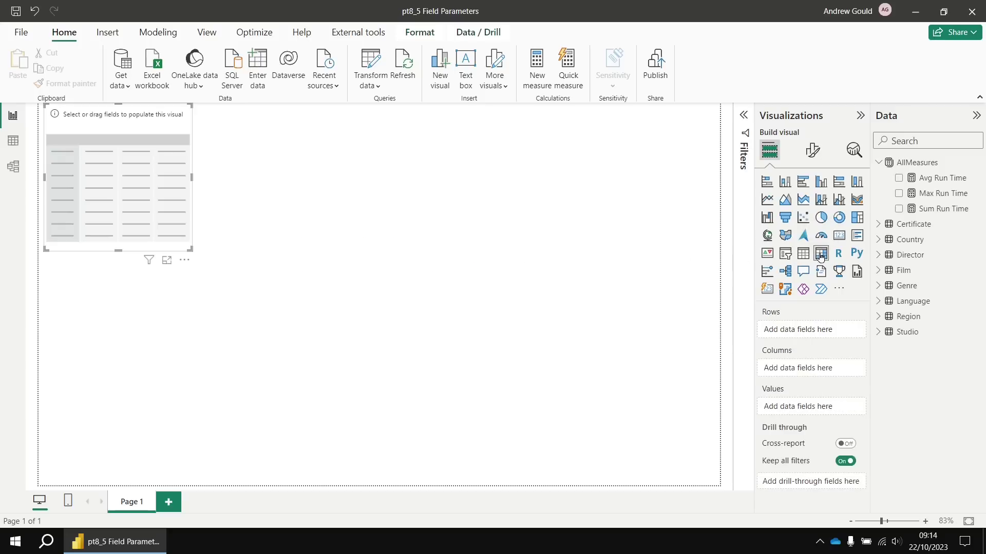
left_click(878, 287)
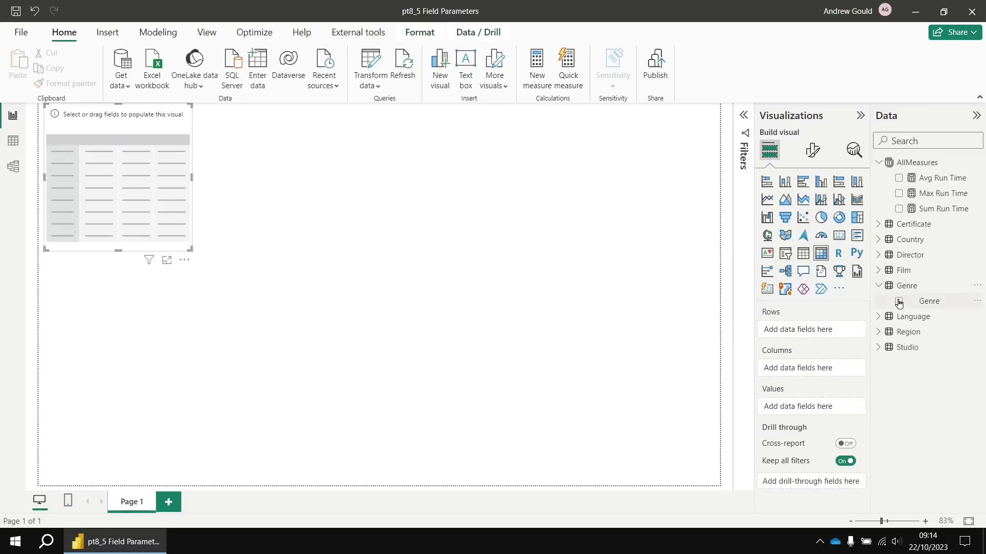
left_click(898, 302)
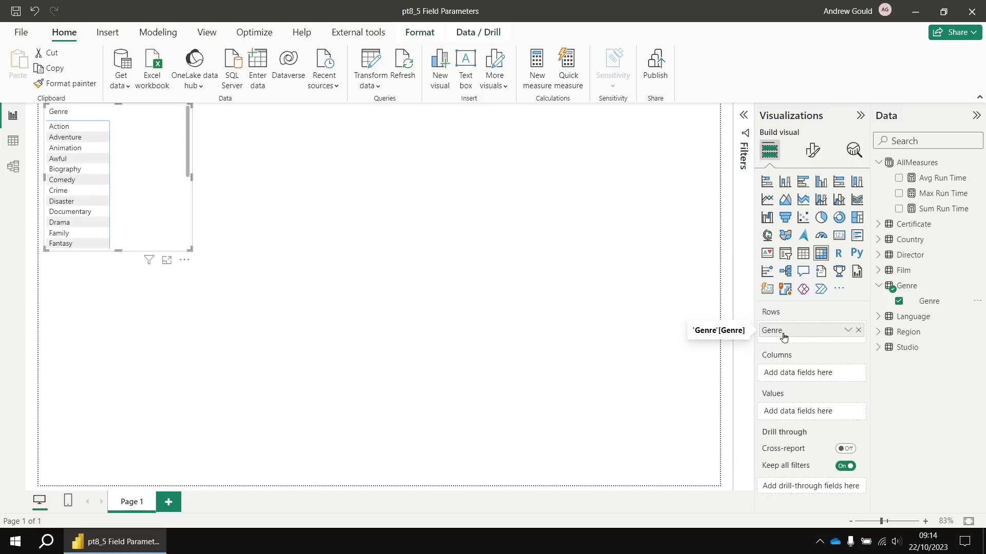
left_click(878, 224)
left_click_drag(918, 256, 776, 375)
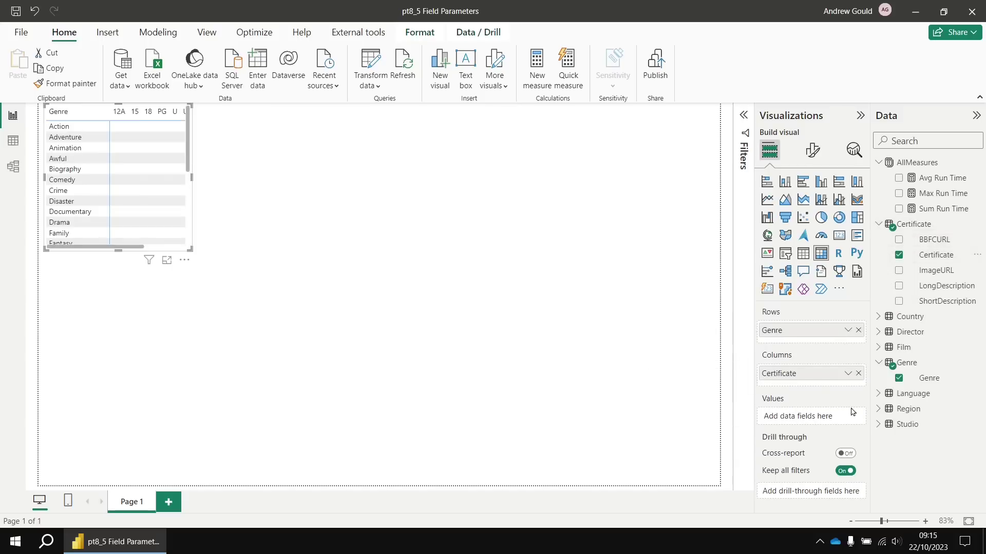
left_click(879, 348)
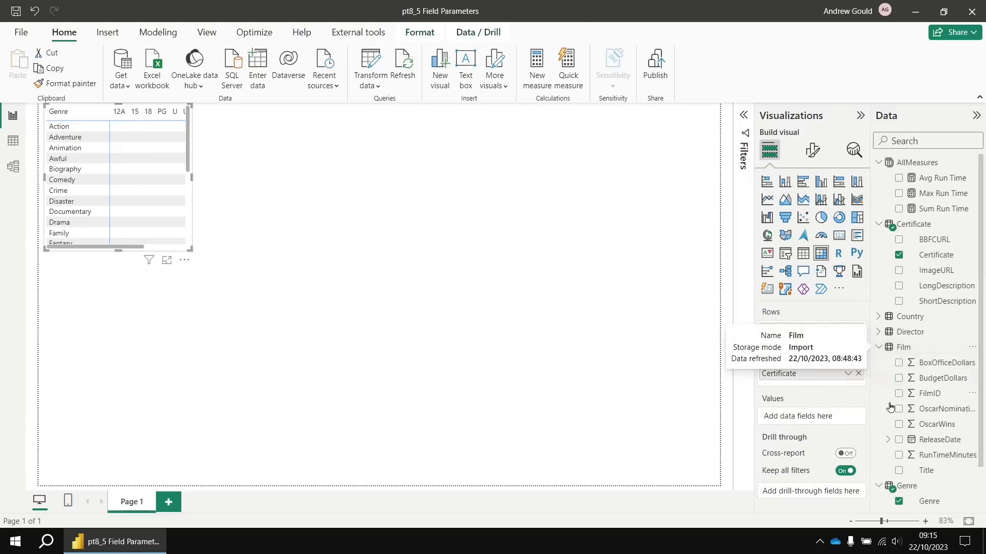
left_click(899, 455)
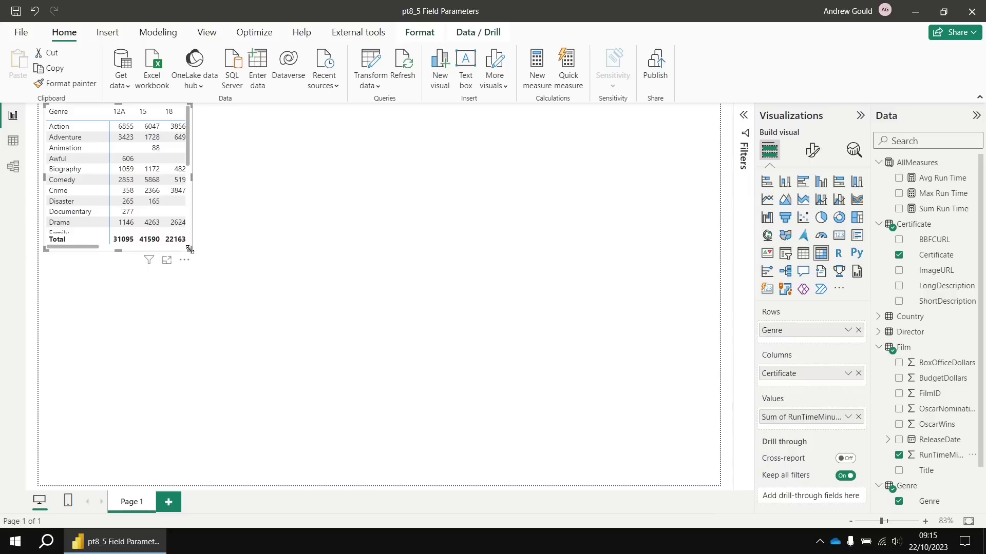
left_click_drag(190, 249, 429, 485)
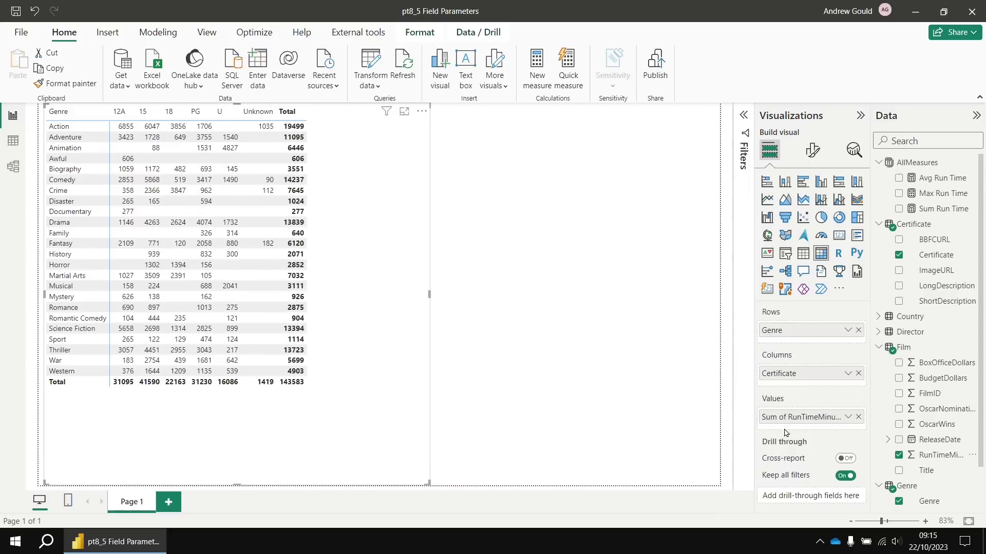
Change the RunTimeMinutes value aggregation in the matrix from Sum to Average.
left_click(848, 417)
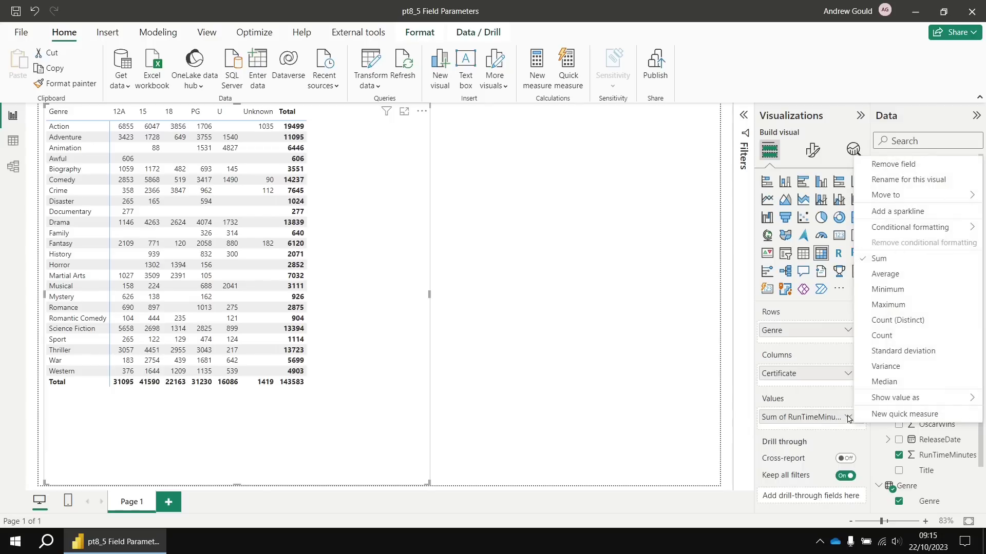
left_click(908, 279)
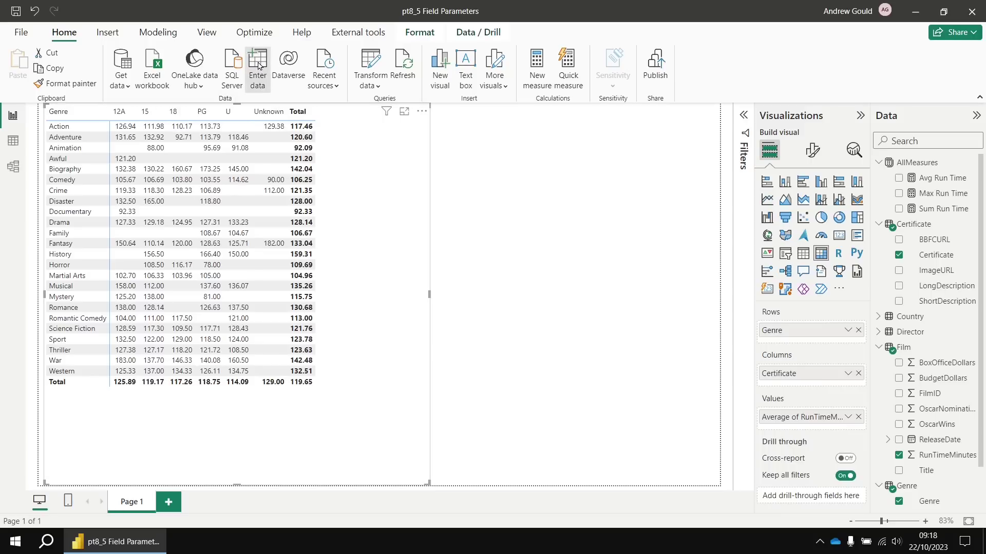
Enter a new data table with column Chosen Function holding Total, Average and Maximum.
left_click(258, 65)
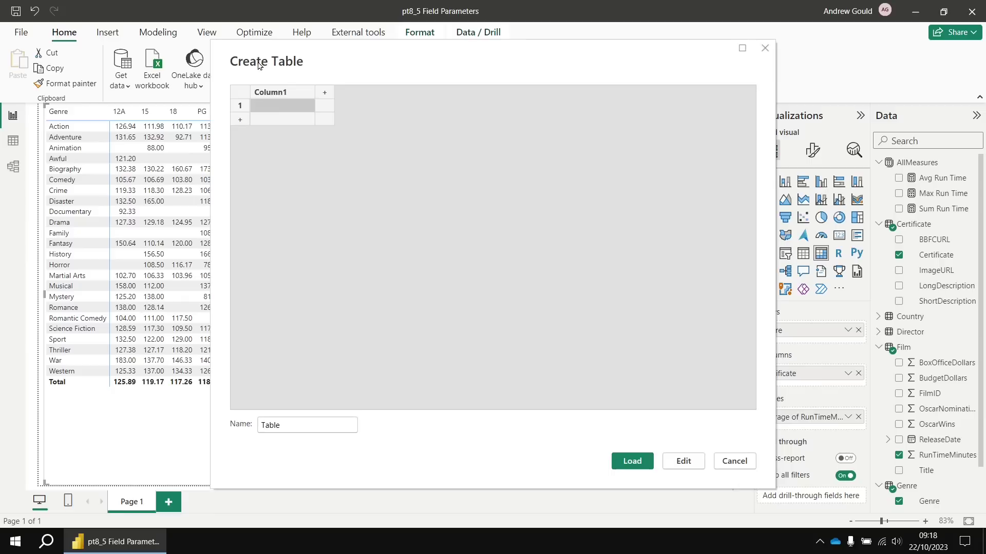
double_click(288, 96)
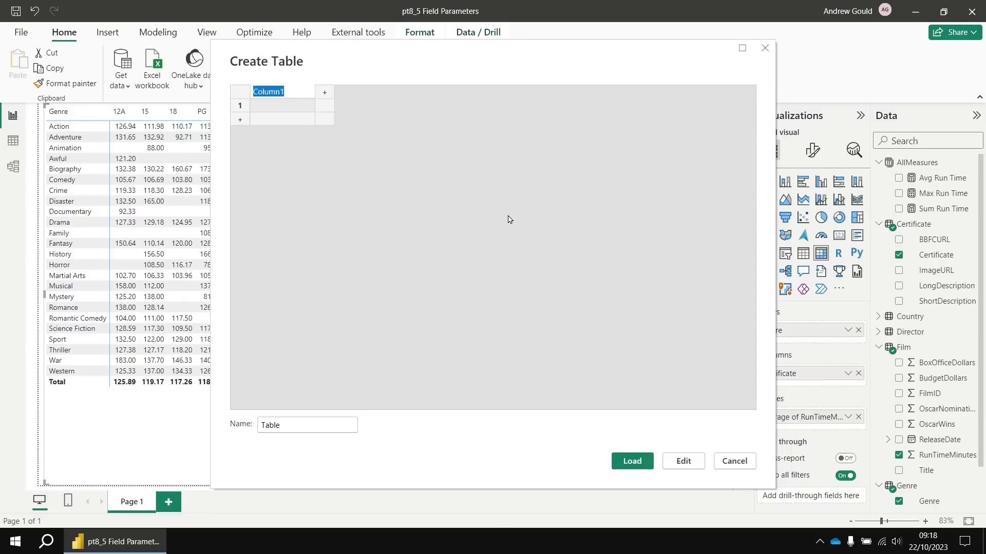
type("Chosen Function")
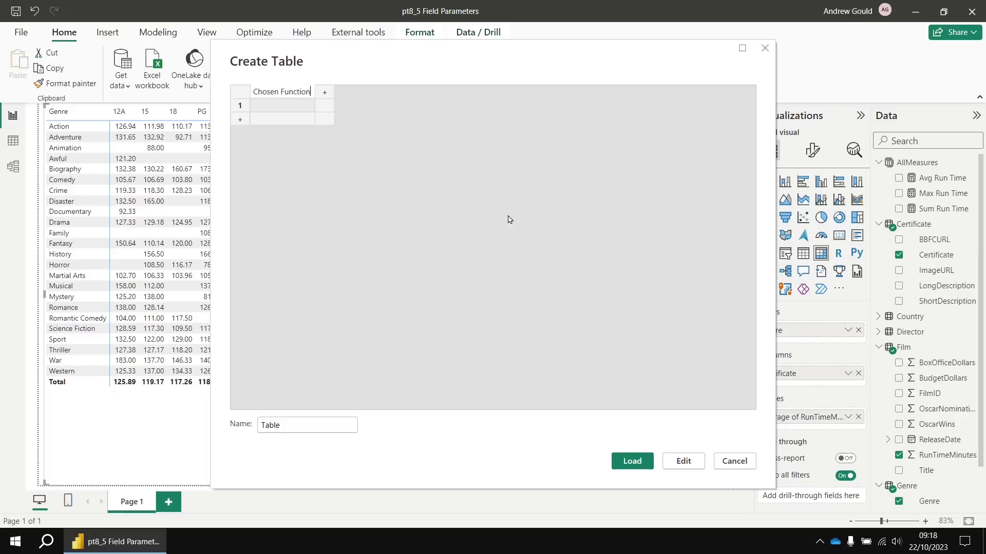
key("Return")
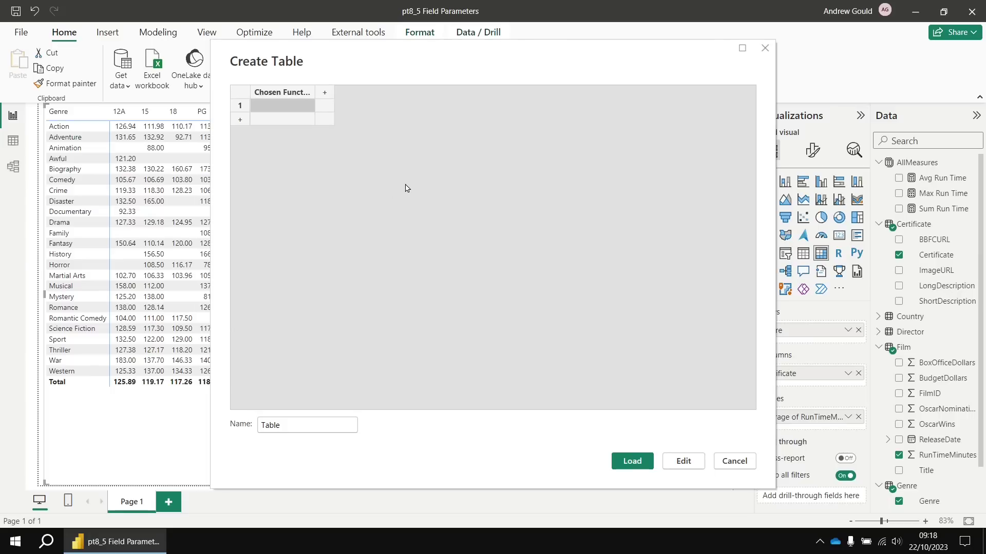
type("T")
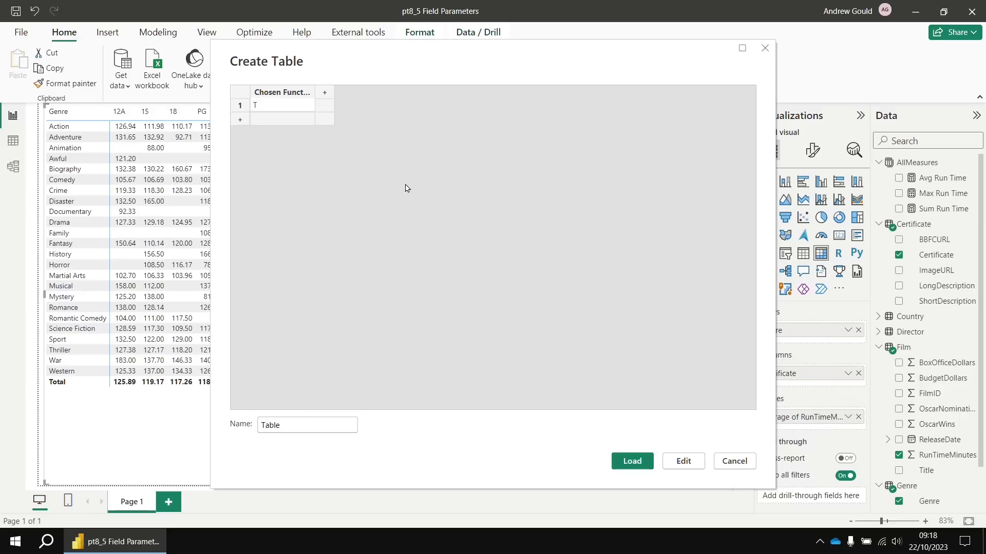
type("otal")
key("Return")
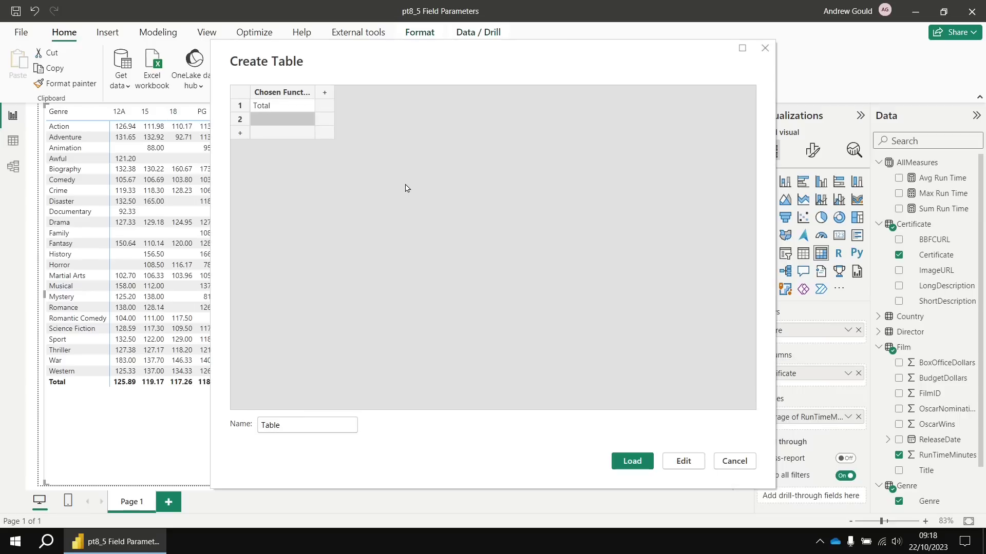
type("Average")
key("Return")
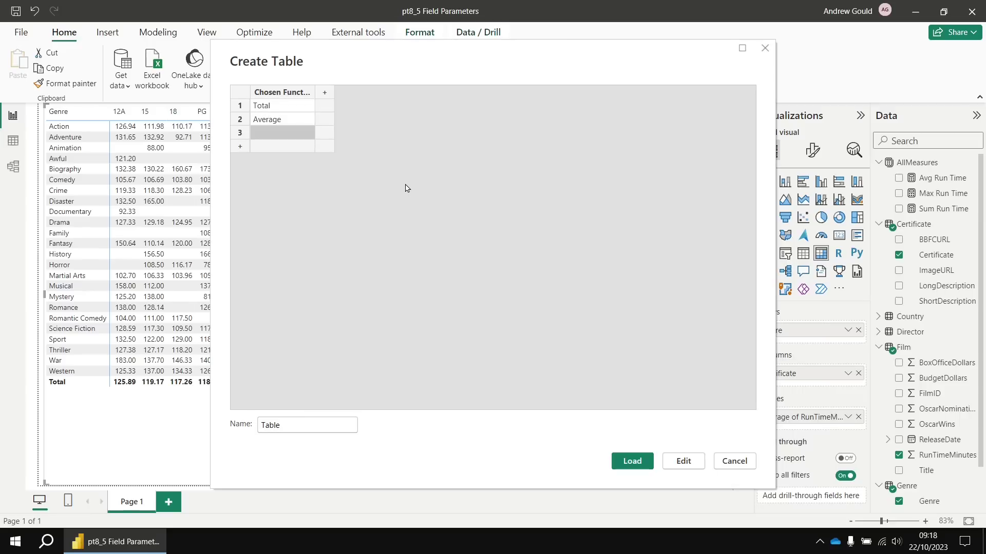
type("Maxin")
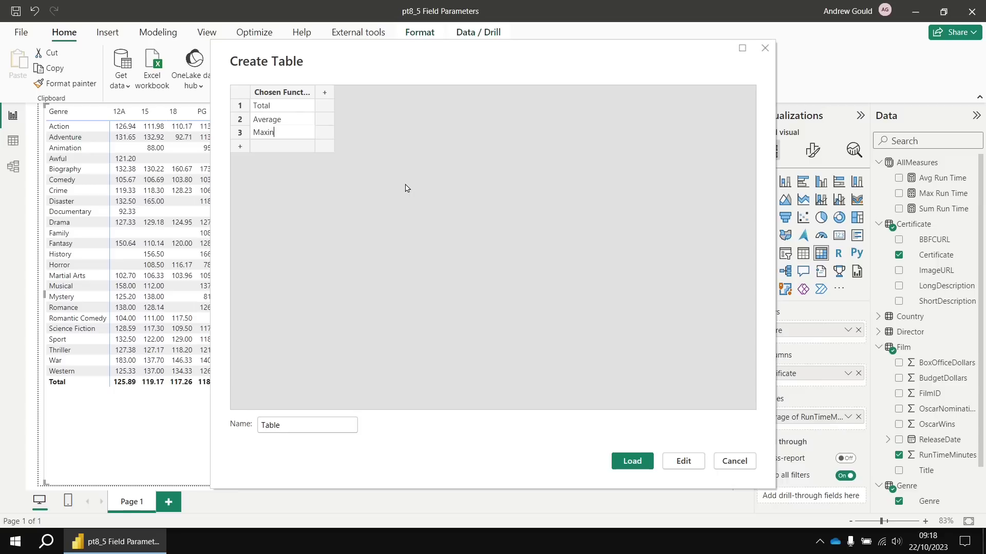
key("BackSpace")
type("mum")
Name the table Function Picker and load it into the model.
double_click(271, 427)
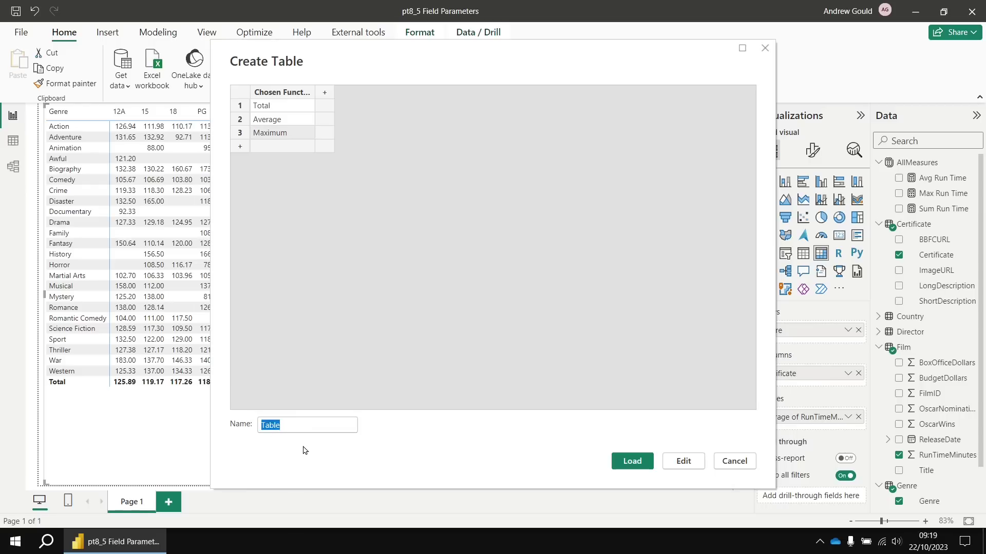
type("F")
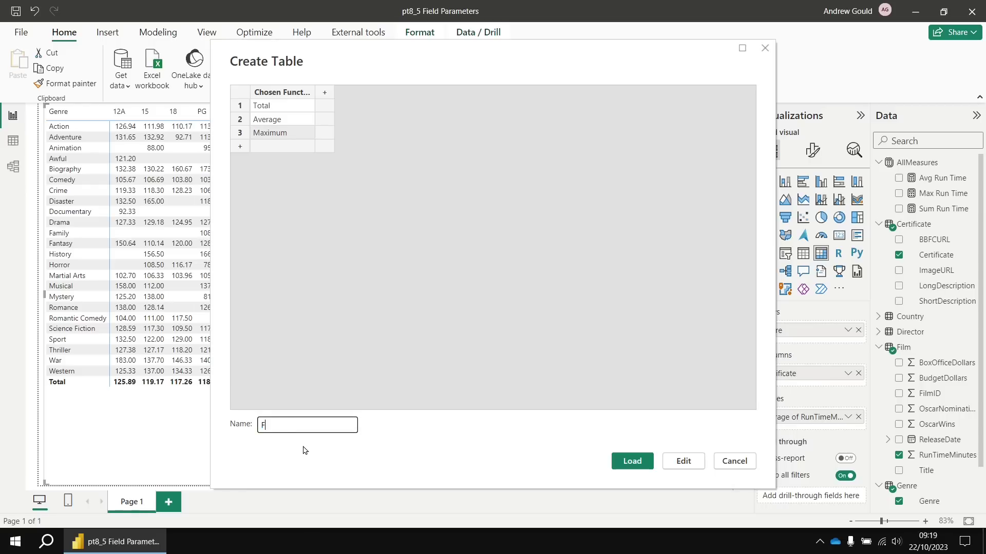
type("unction Picker")
left_click(632, 461)
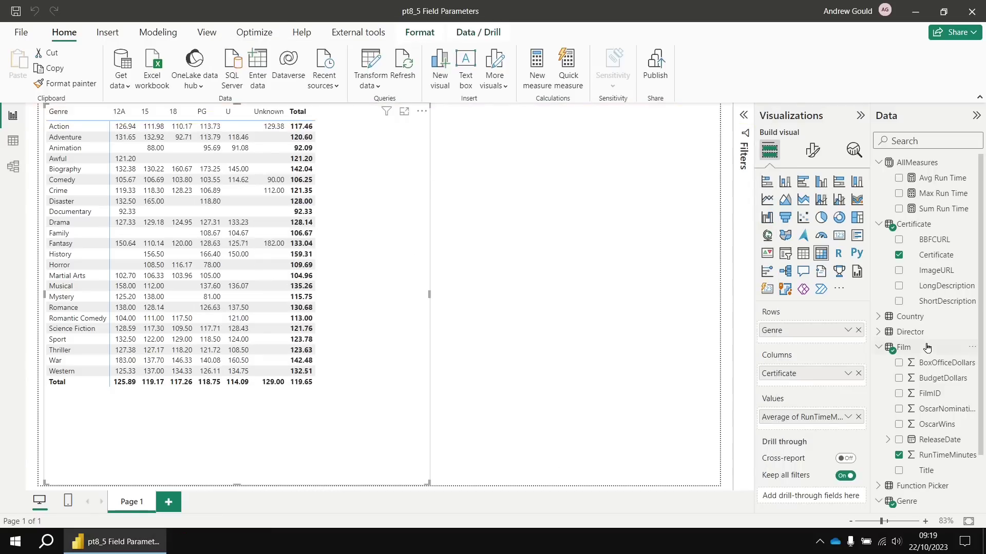
Expand the Function Picker table to reveal its Chosen Function field.
left_click(927, 488)
scroll(928, 490, "down", 2)
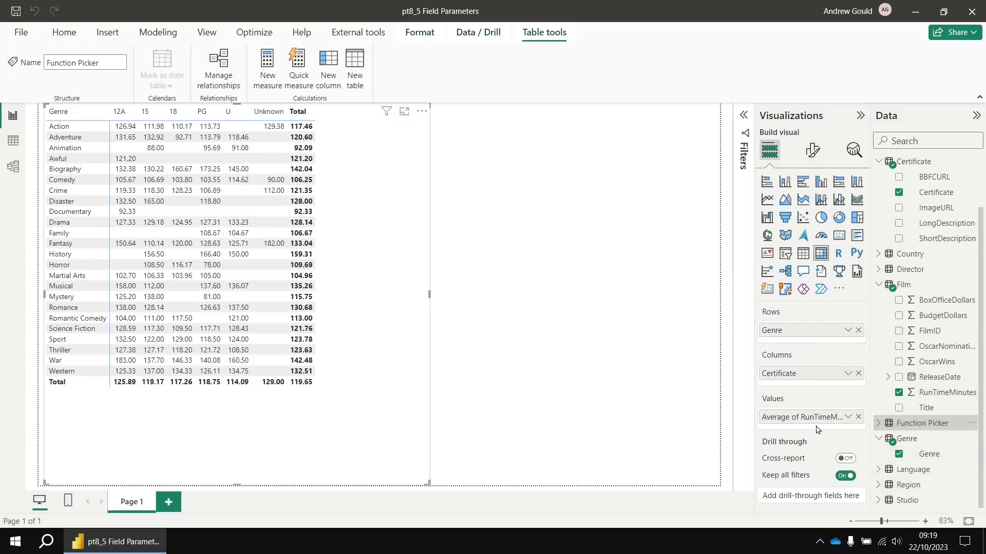
left_click(879, 424)
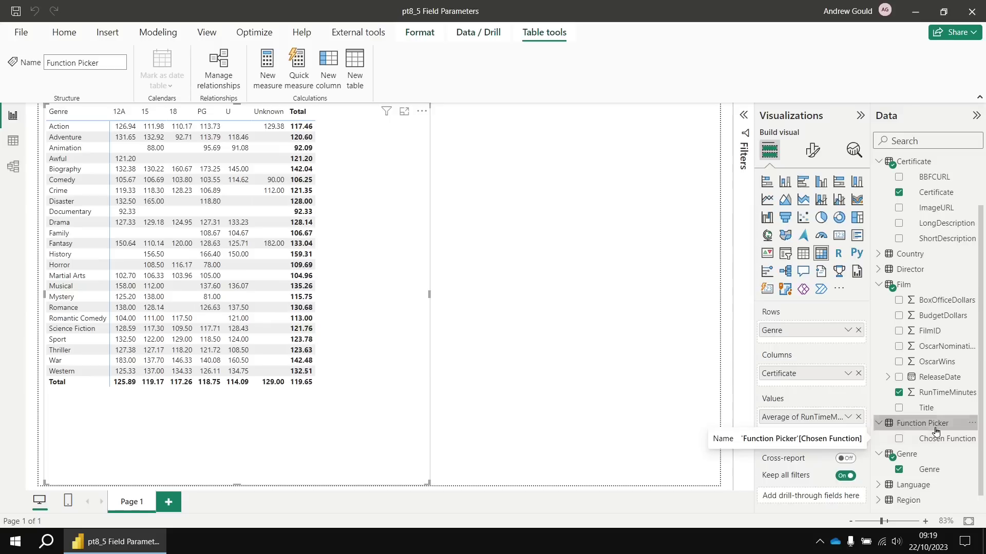
scroll(922, 349, "up", 2)
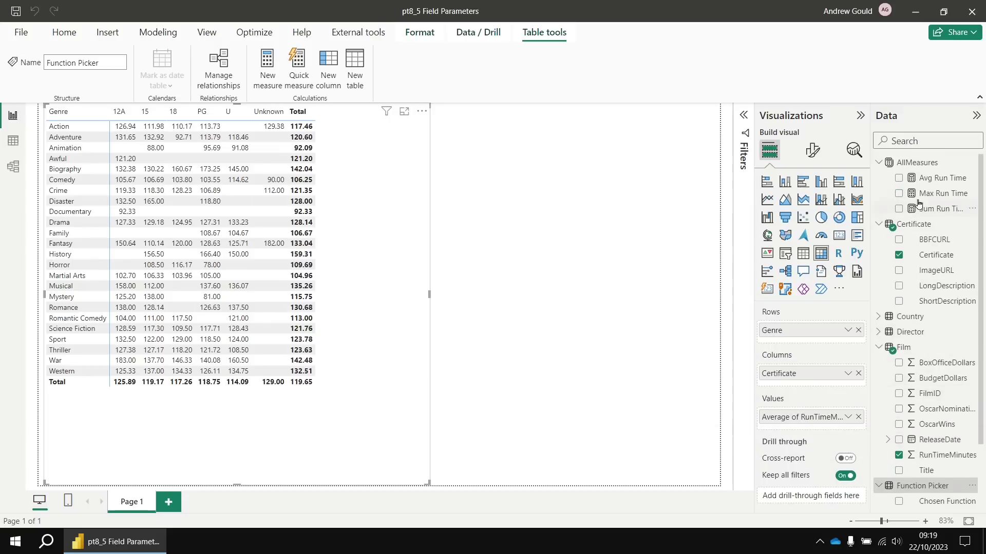
Collapse the Certificate and Film tables and create a new measure in AllMeasures.
left_click(879, 224)
left_click(878, 272)
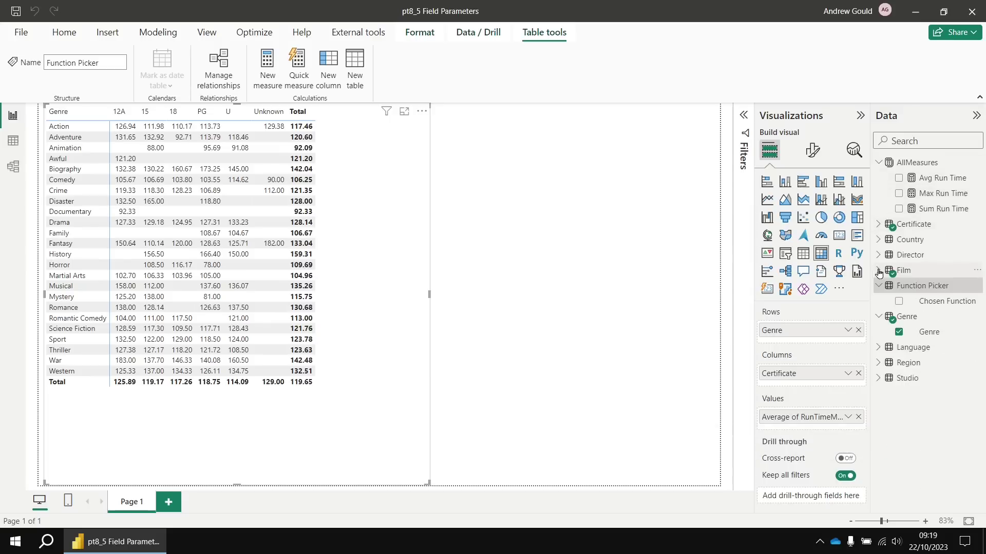
right_click(907, 164)
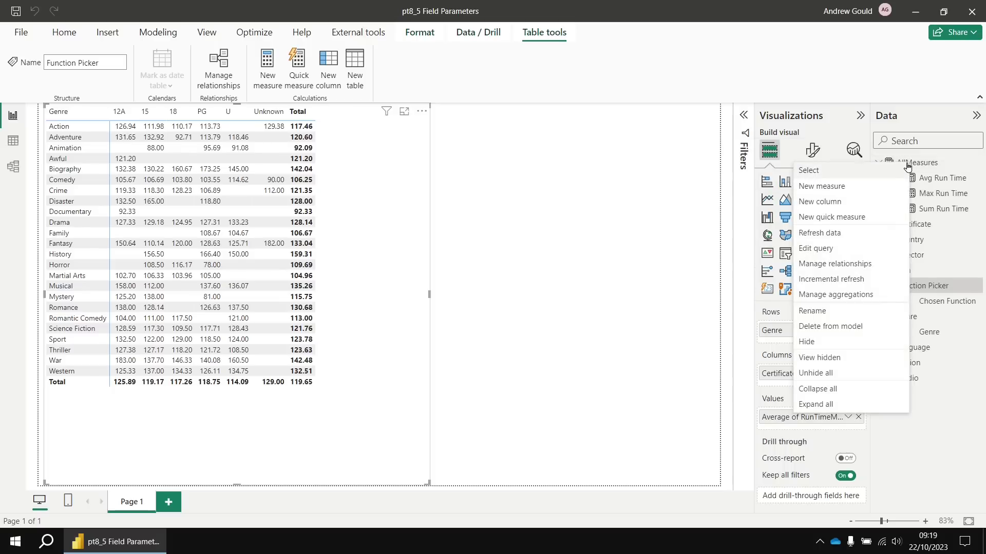
left_click(822, 186)
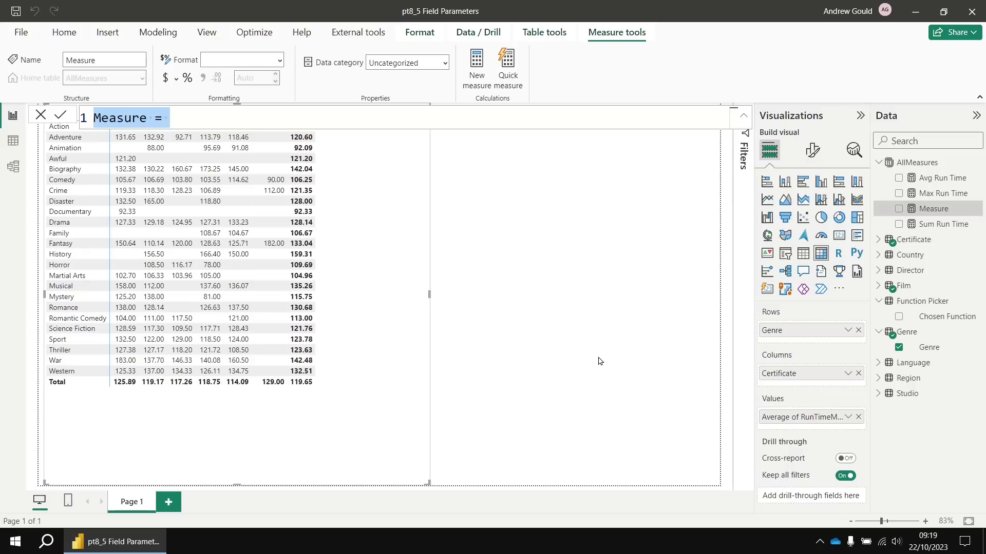
Start the Result measure as SWITCH(SELECTEDVALUE('Function Picker'[Chosen Function]), ...).
type("Re")
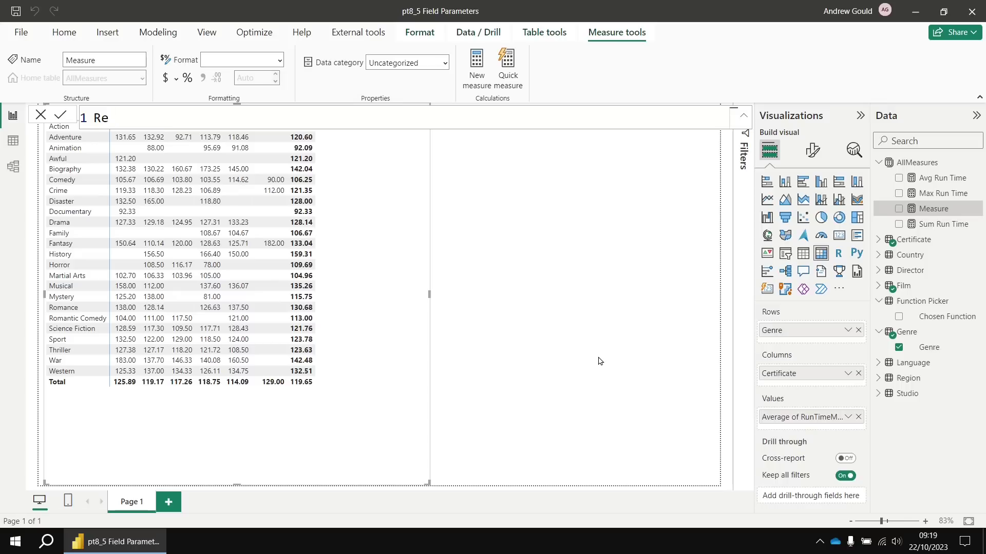
type("sult = SWITCH(")
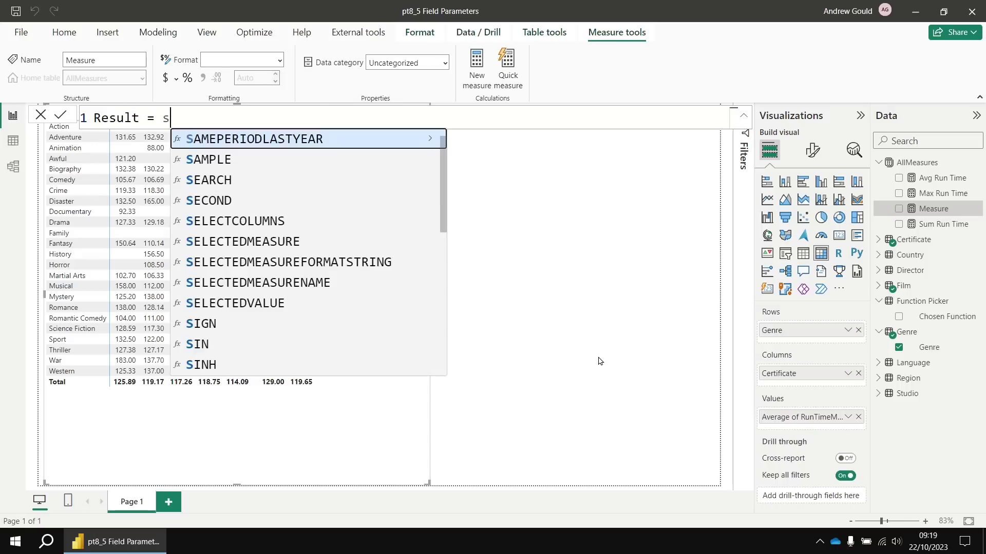
key("shift+Return")
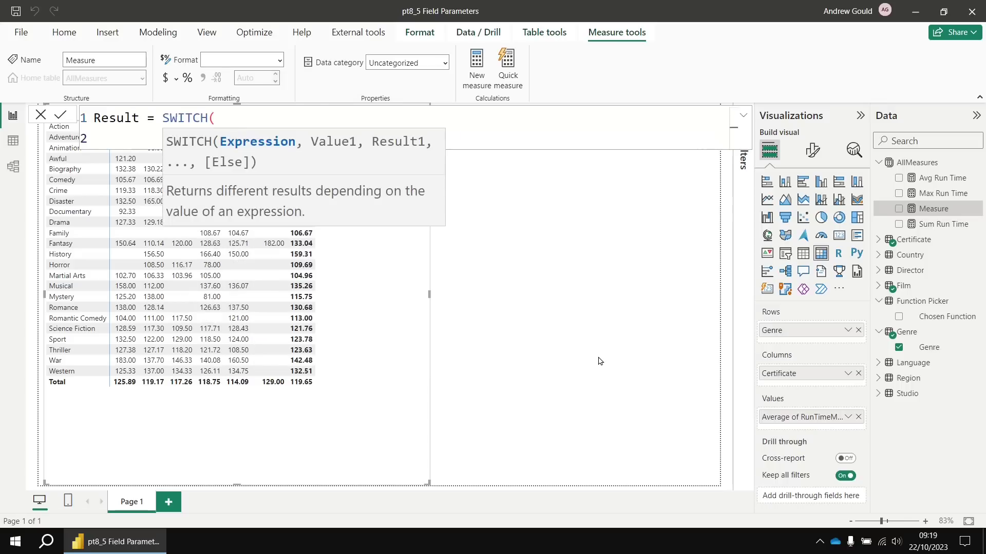
type("selec")
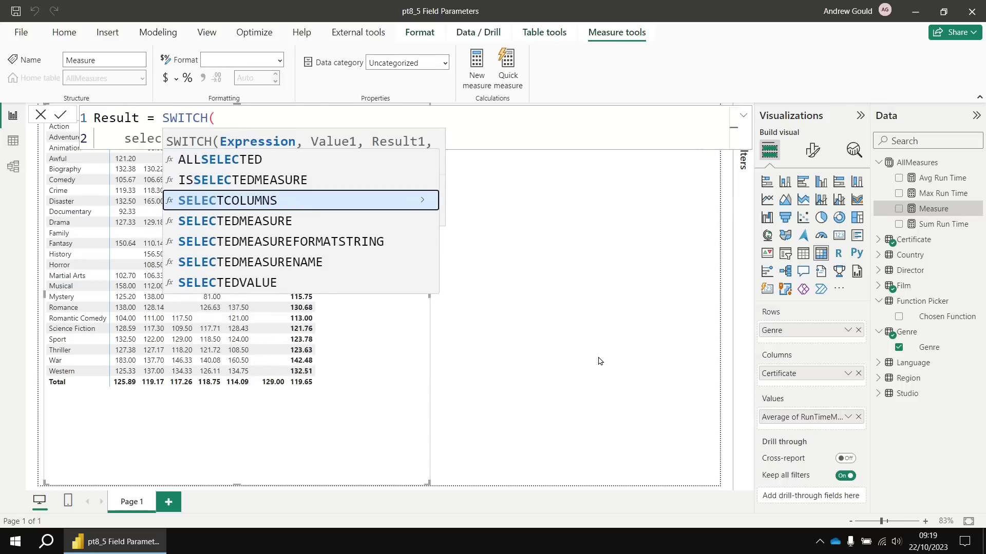
key("Down")
key("Down")
key("Down")
key("Down")
key("Tab")
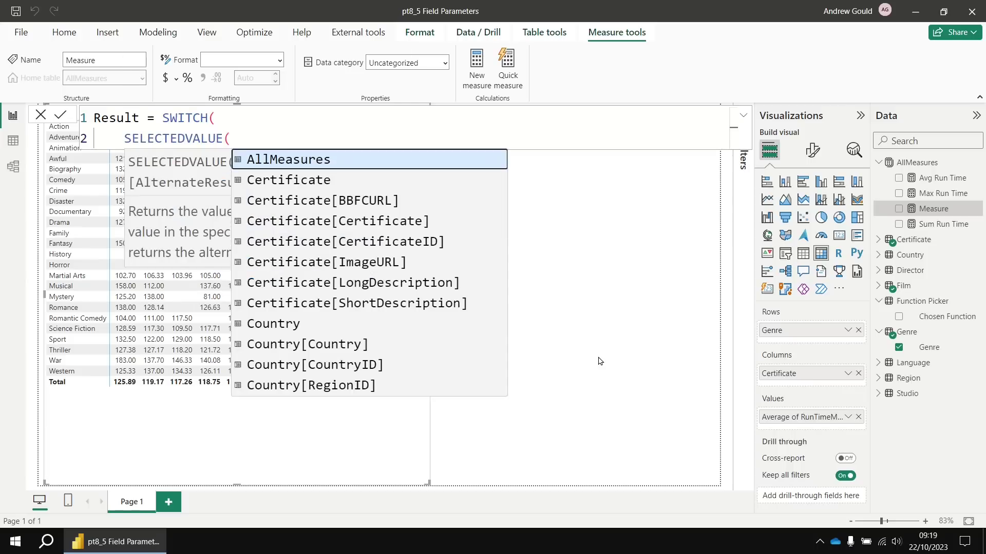
type("chos")
key("Tab")
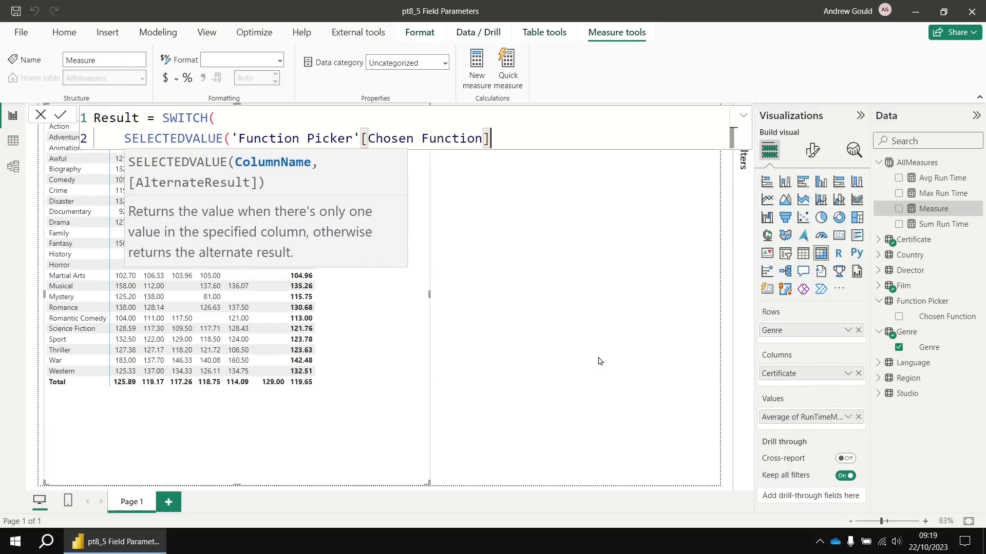
type("),")
key("Return")
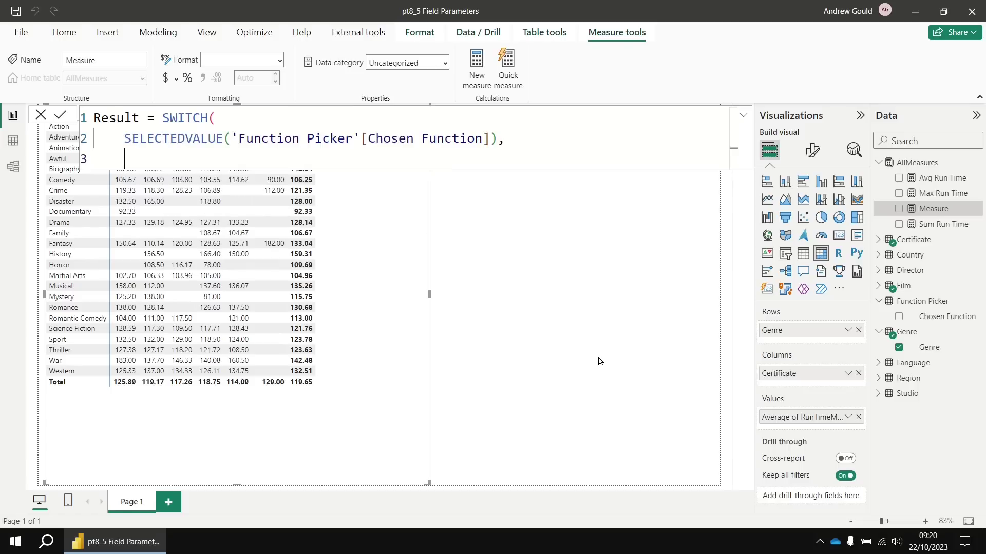
Add the cases "Total" → [Sum Run Time] and "Average" → [Avg Run Time].
type("\"Tota")
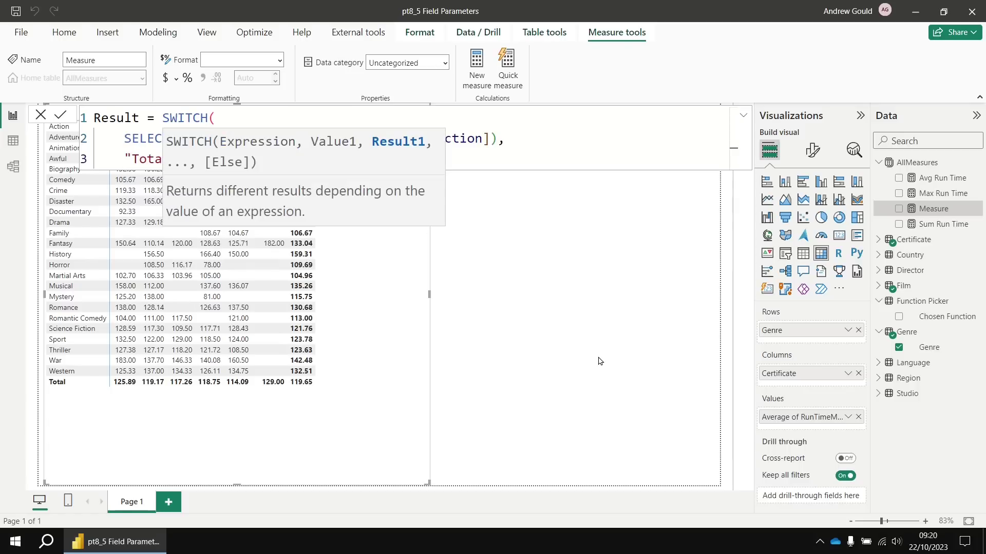
type("l\" [")
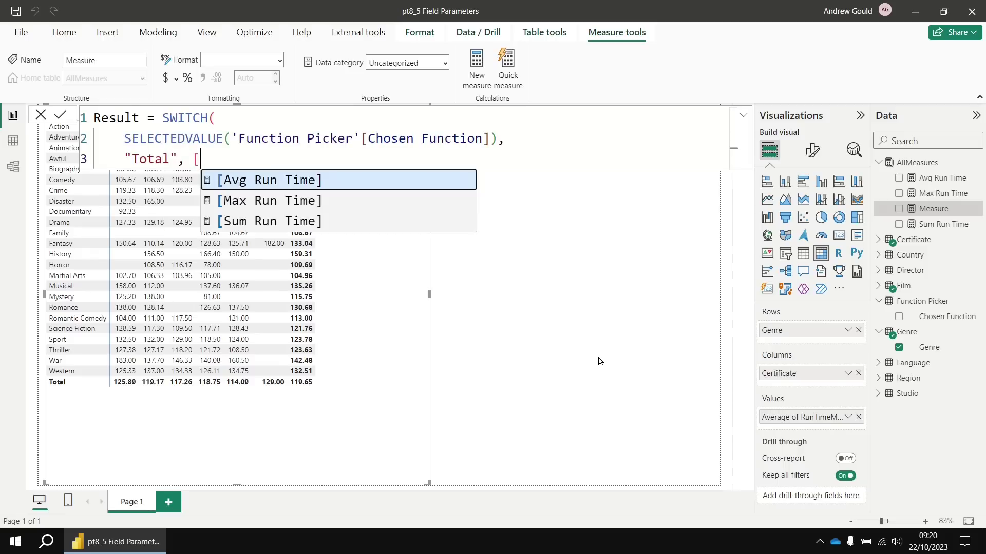
type("s")
key("Tab")
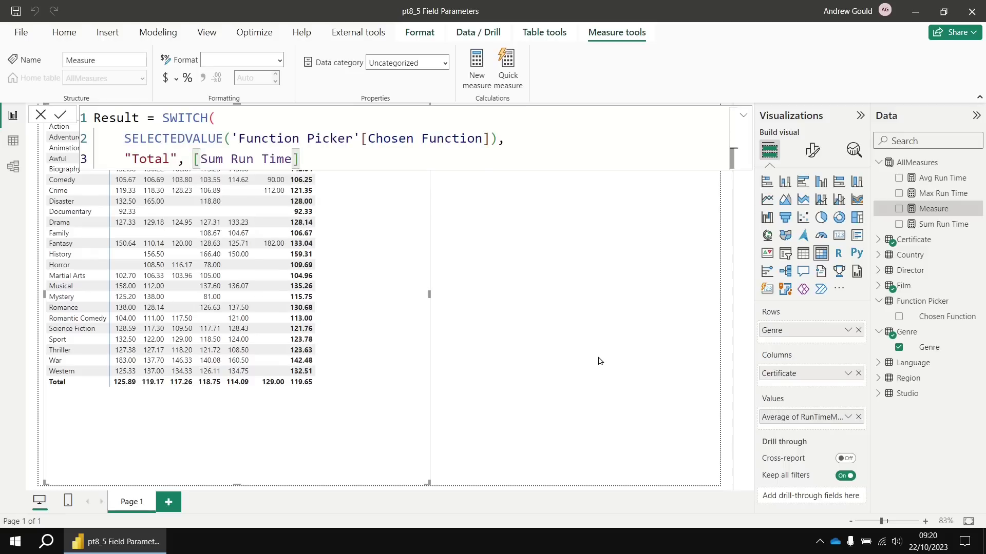
type(",")
key("shift+Return")
type("\"A")
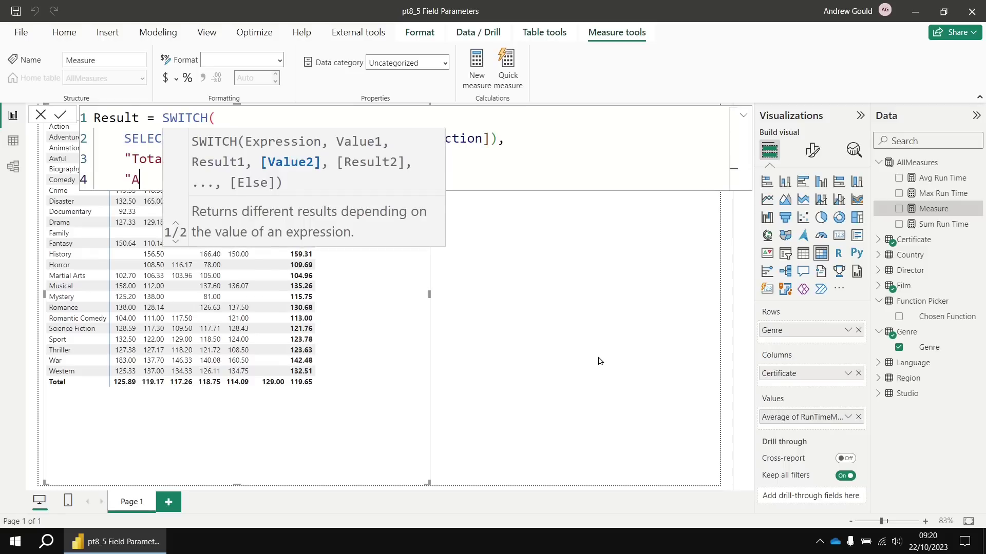
type("ver")
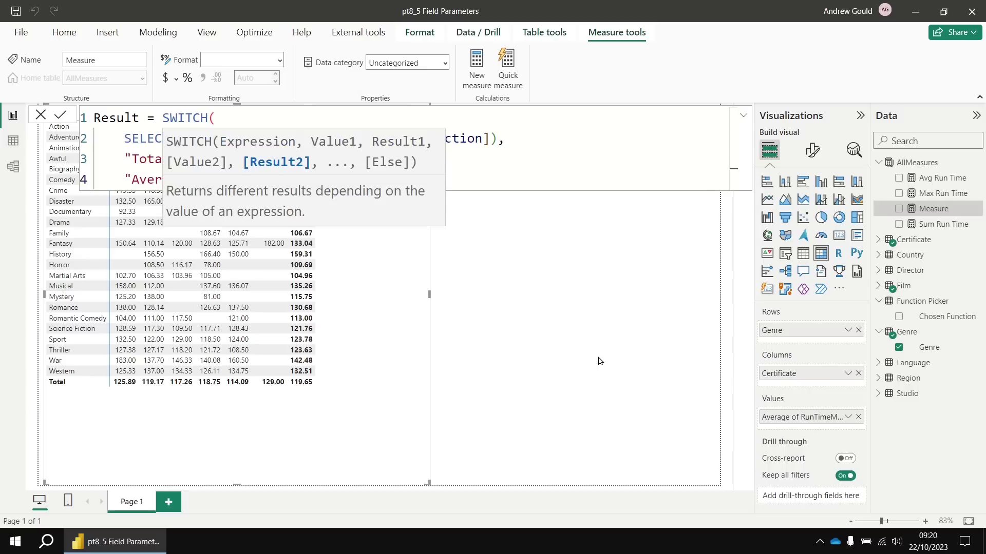
type("age\", [")
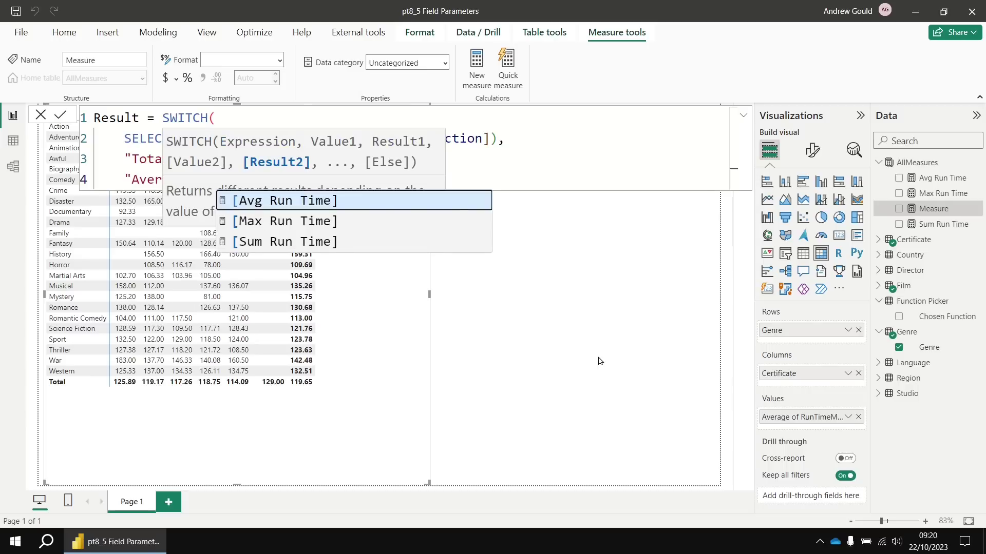
key("Tab")
key("Escape")
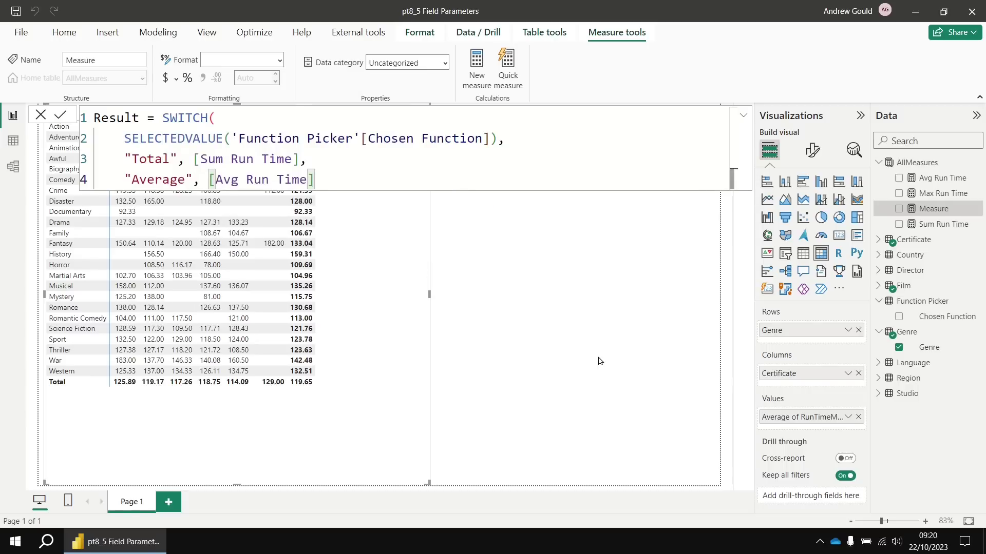
type(",")
Add the "Maximum" → [Max Run Time] case, close SWITCH and commit the measure.
key("Return")
key("Escape")
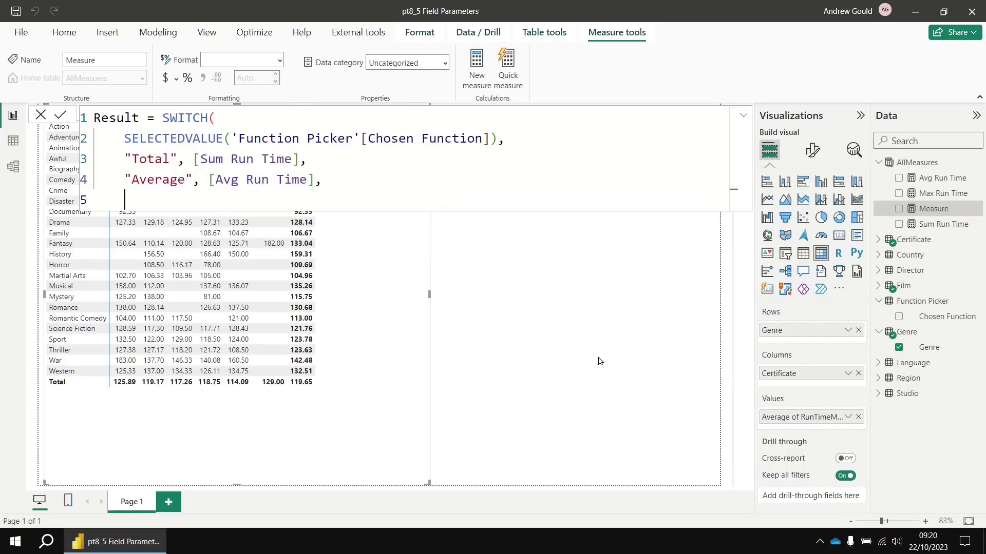
type("\"Maximum\", [")
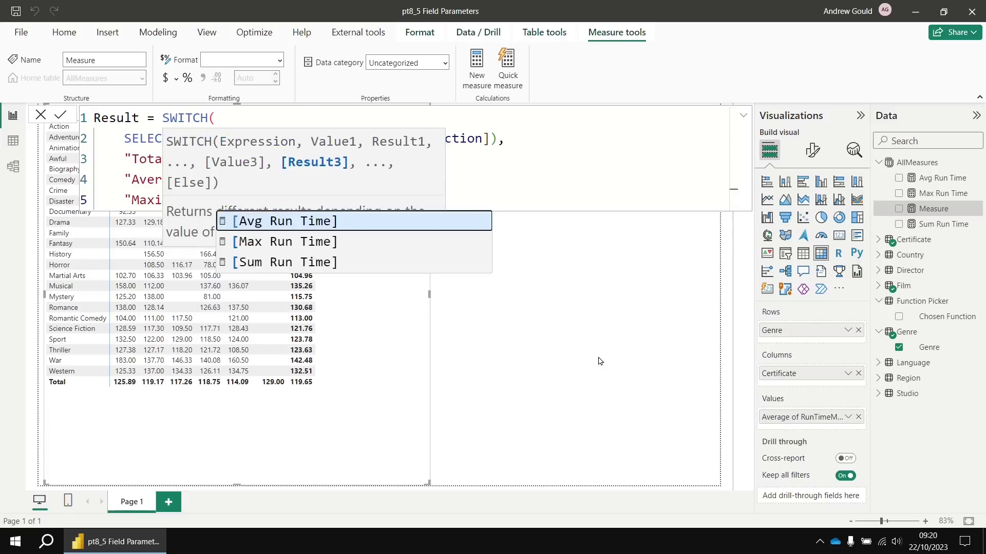
key("Down")
key("Tab")
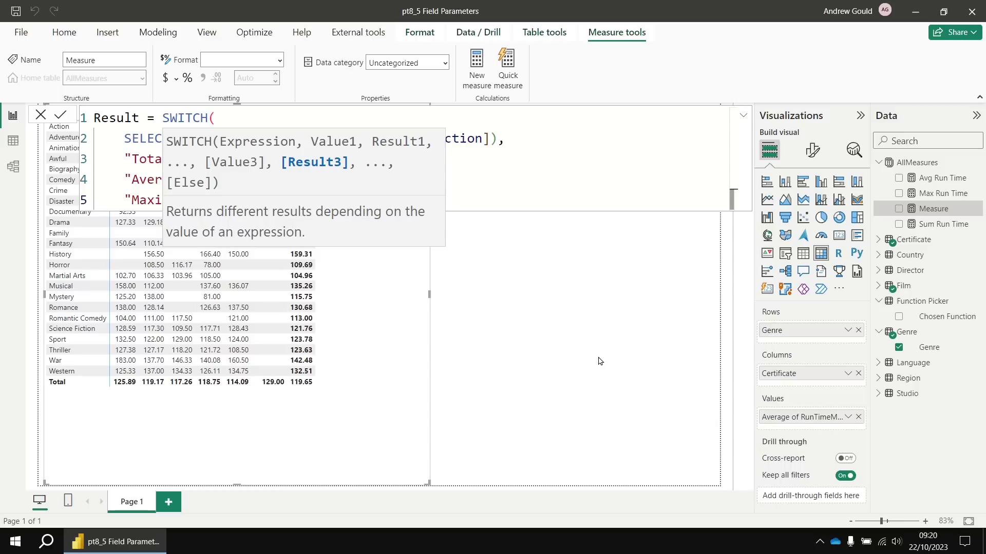
key("shift+Return")
type(")")
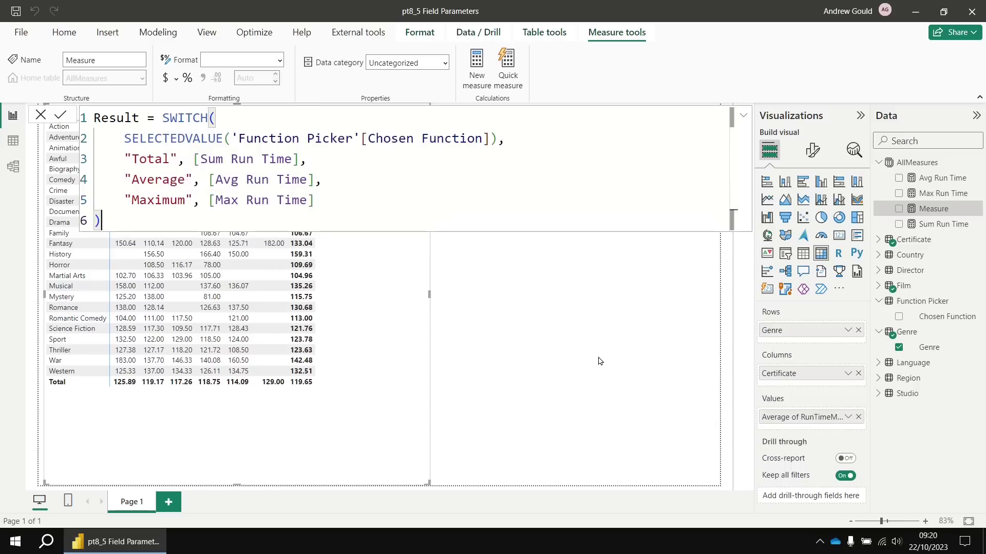
key("Return")
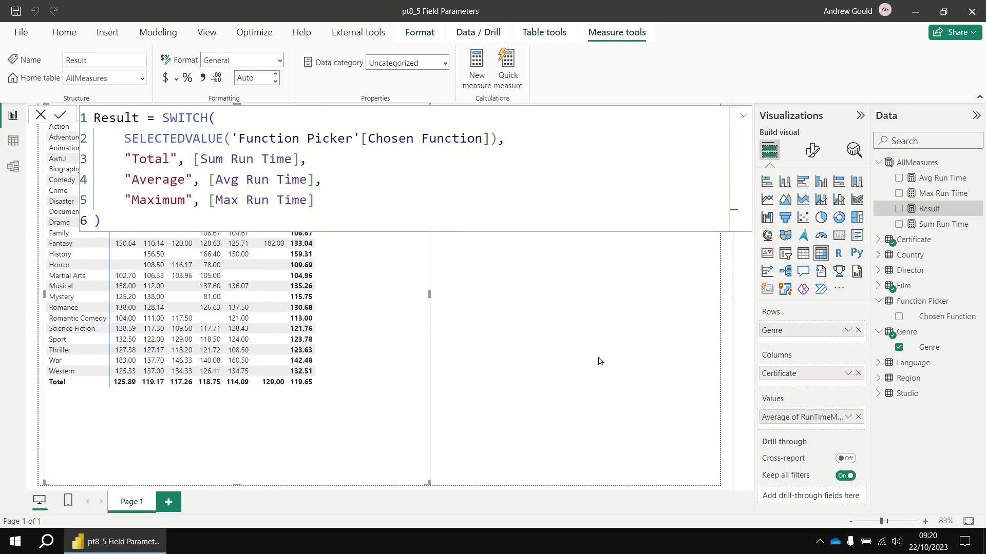
Add a slicer on the Function Picker's Chosen Function field.
left_click(524, 288)
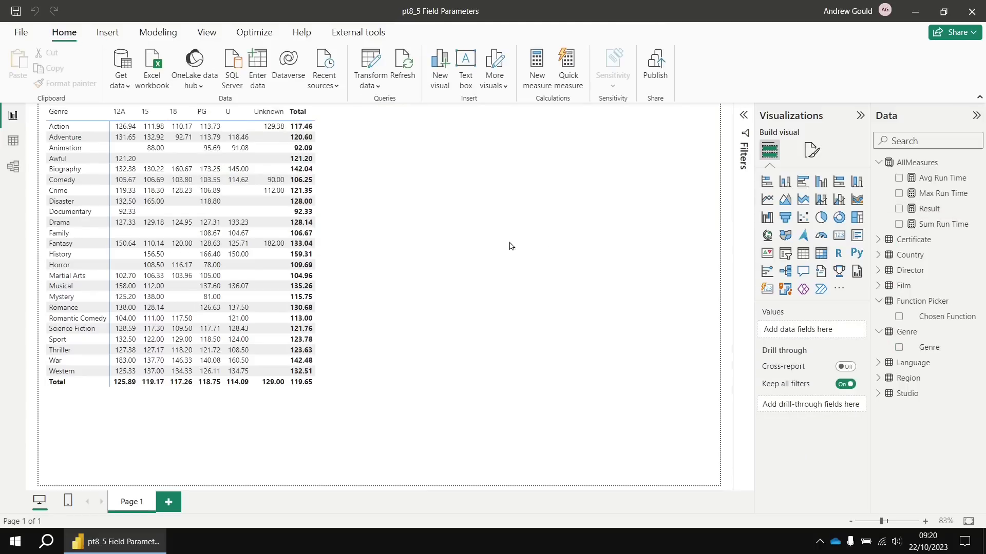
left_click(784, 254)
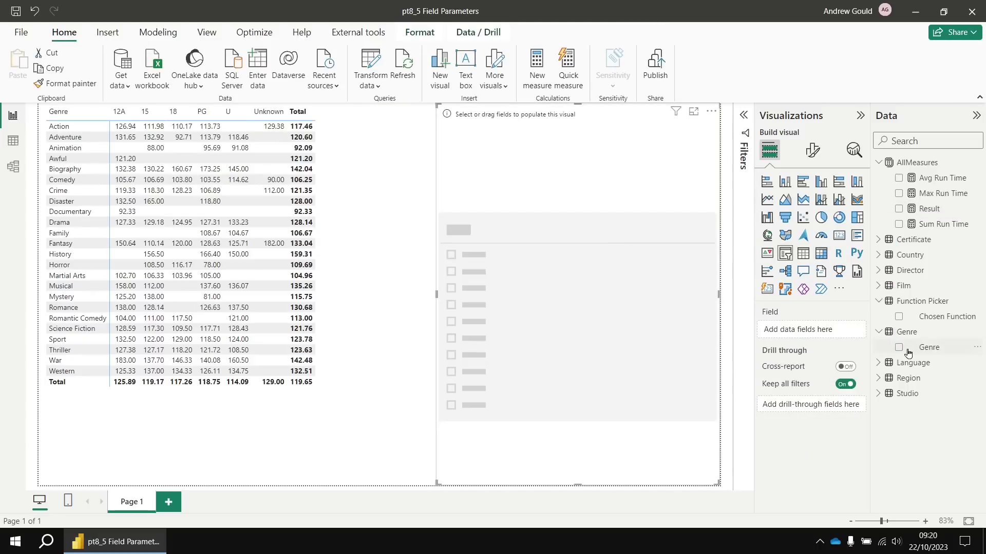
left_click(899, 317)
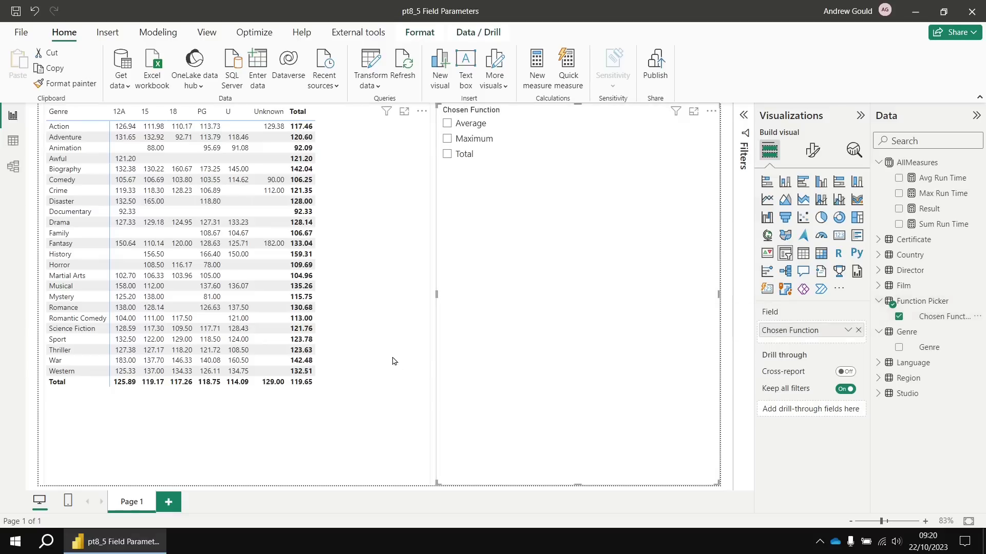
Replace the matrix's Average of RunTimeMinutes values with the Result measure.
left_click(363, 350)
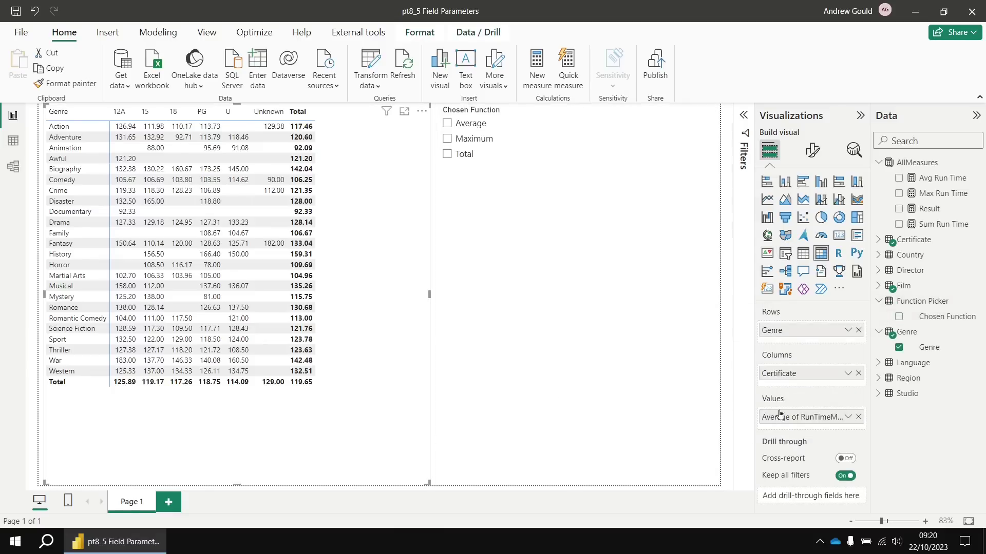
left_click(858, 419)
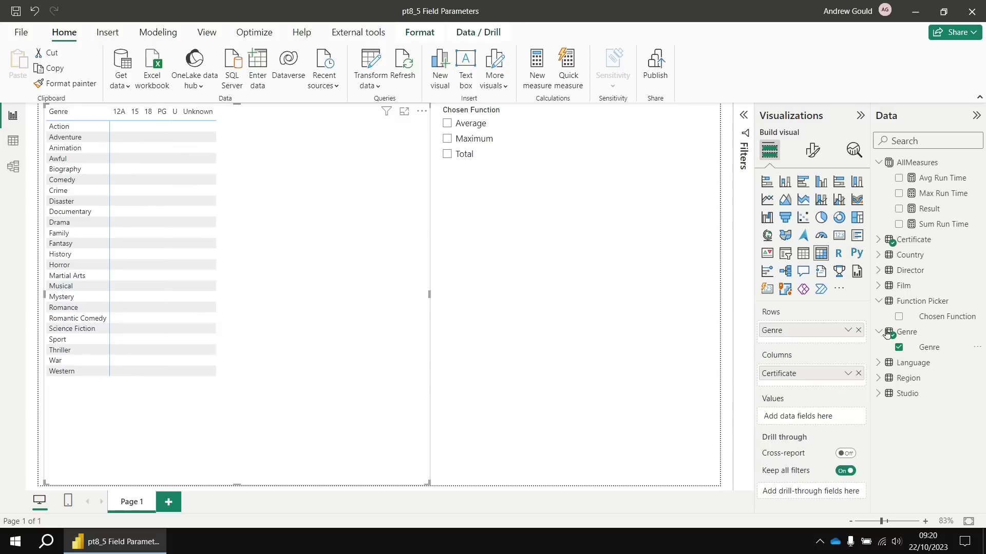
left_click(899, 210)
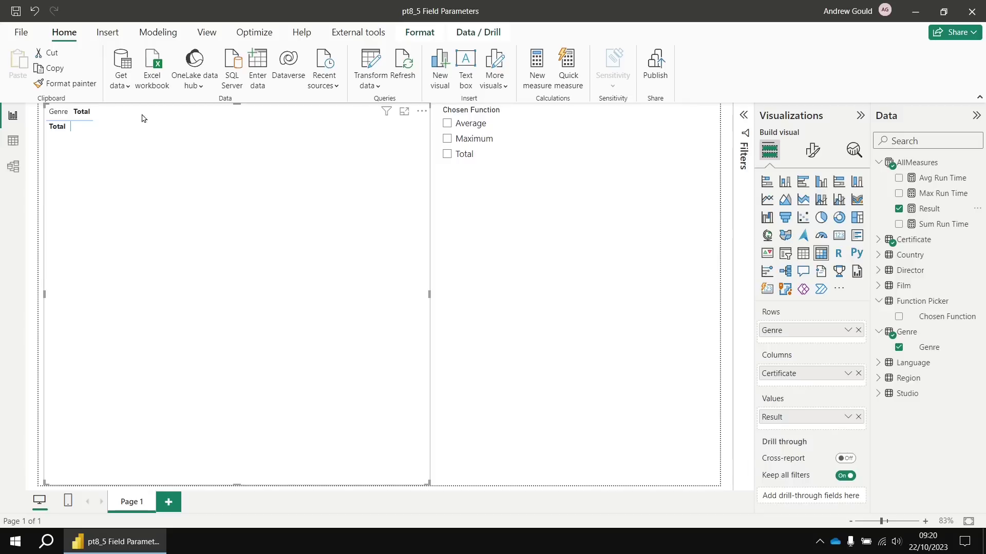
Try Average, Maximum and Total in the slicer, ending with all three selected.
left_click(448, 123)
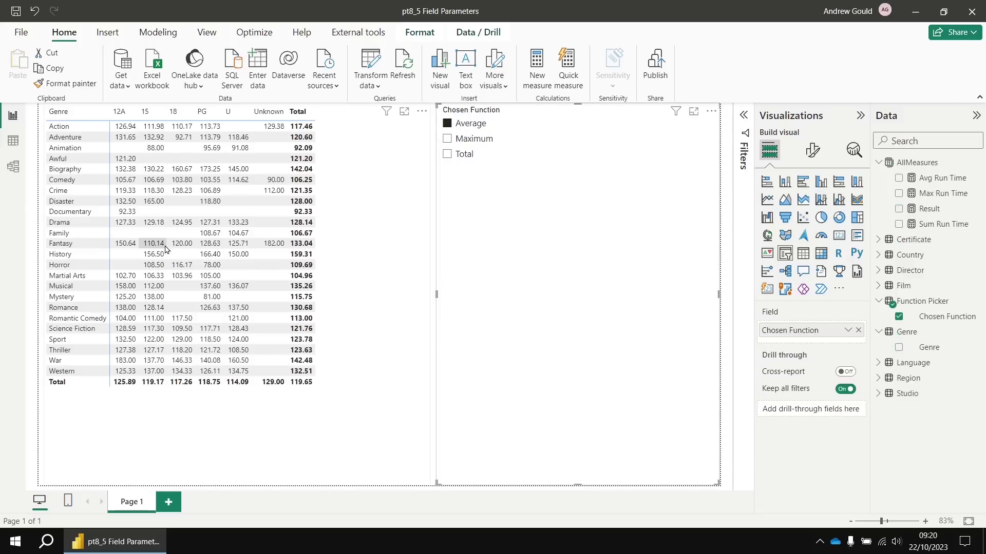
left_click(448, 140)
left_click(447, 154)
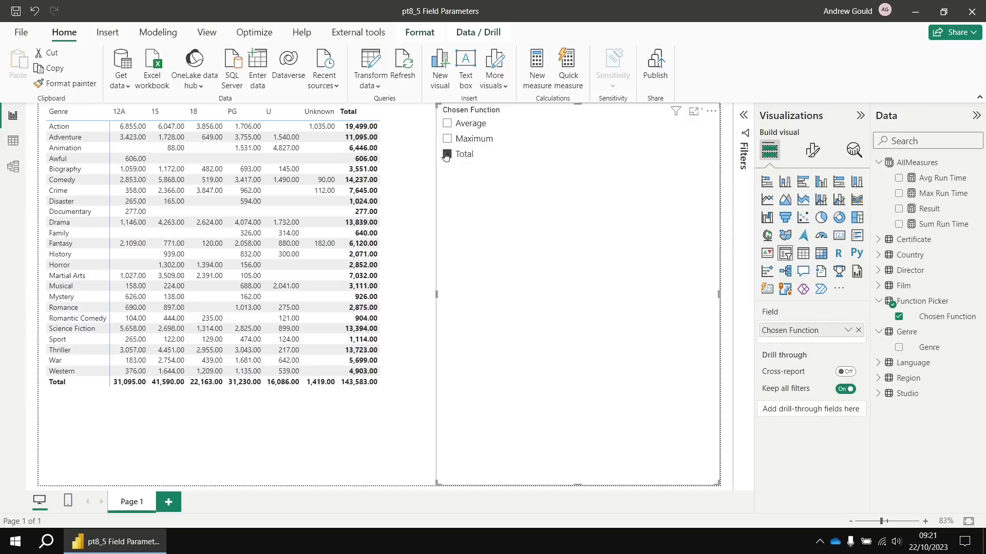
left_click(446, 155)
left_click(447, 154)
left_click(447, 139)
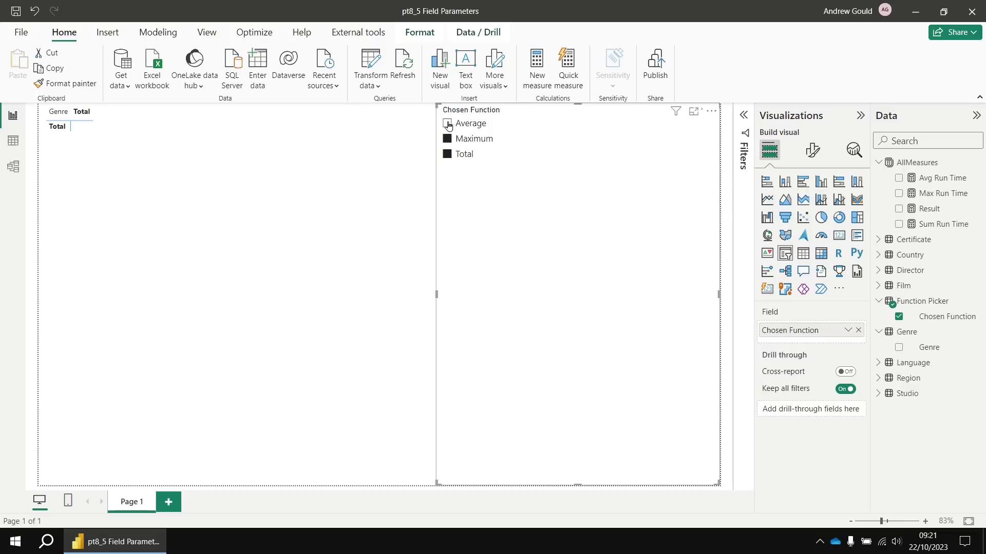
left_click(447, 125)
Clear the Chosen Function slicer and turn on Single select in its Selection settings.
left_click(447, 139)
left_click(448, 138)
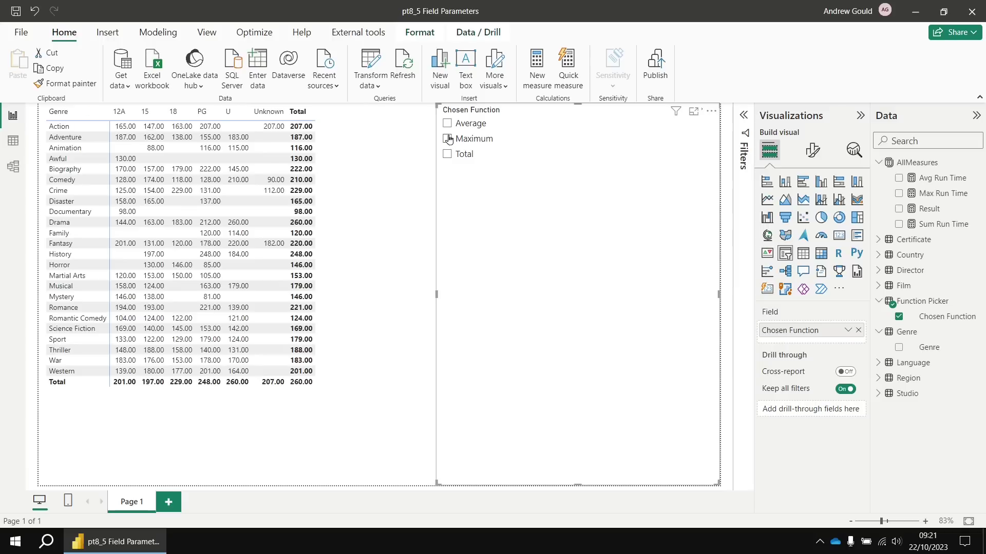
left_click(809, 154)
left_click(763, 240)
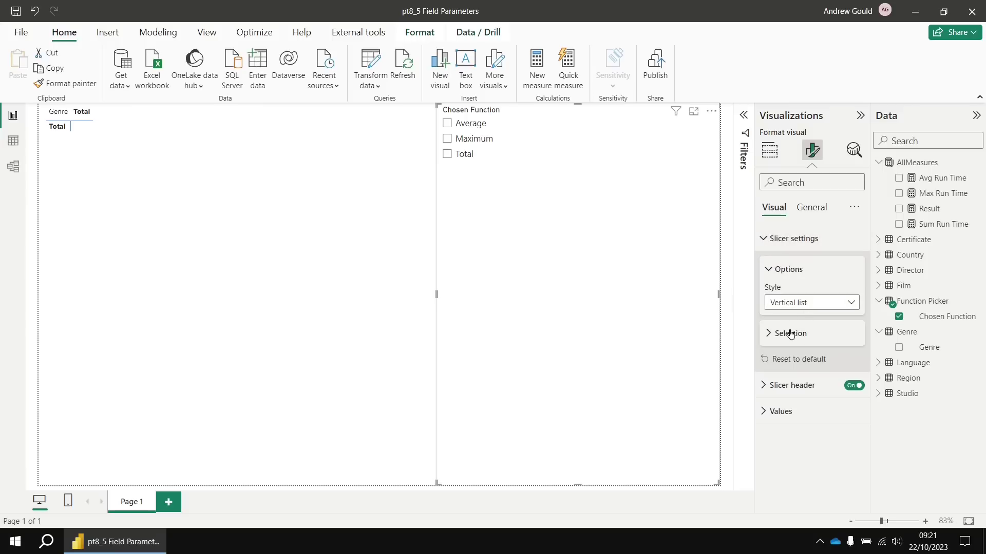
left_click(766, 336)
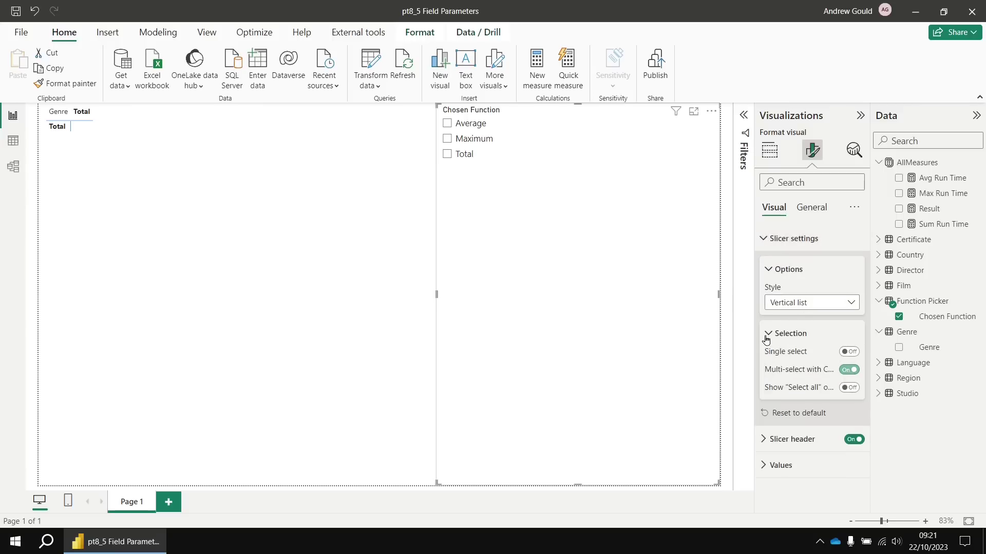
left_click(849, 352)
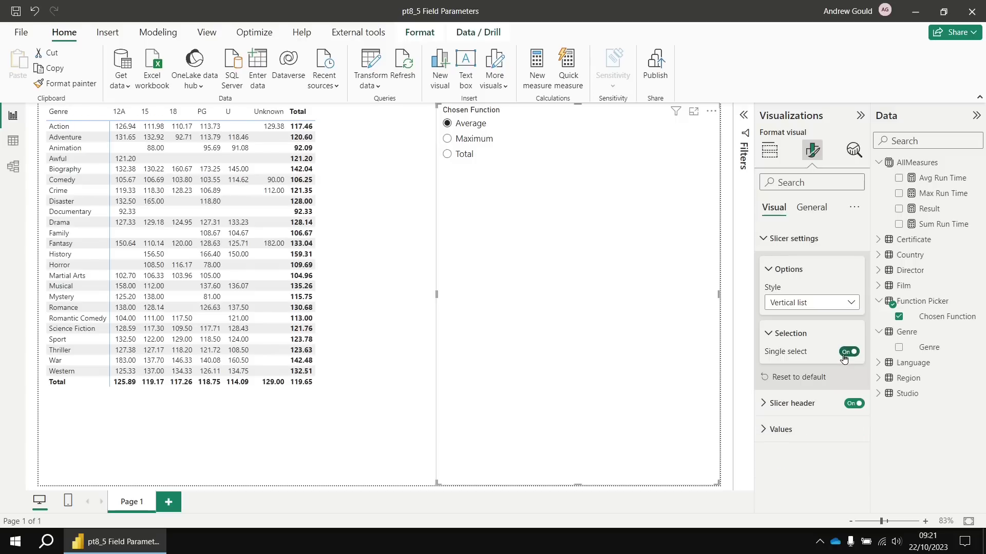
Test the slicer with Maximum and Total, finishing on Average.
left_click(446, 138)
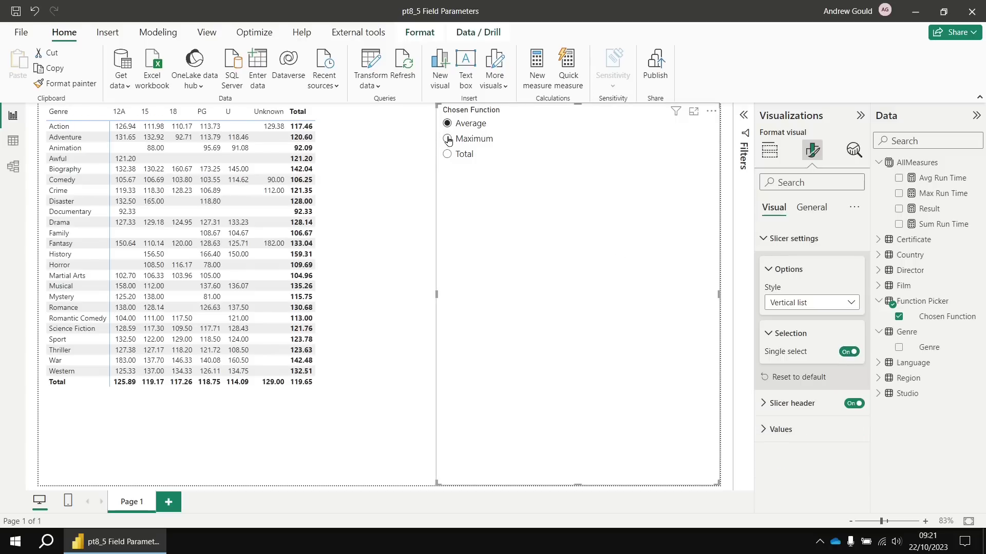
left_click(447, 152)
left_click(446, 139)
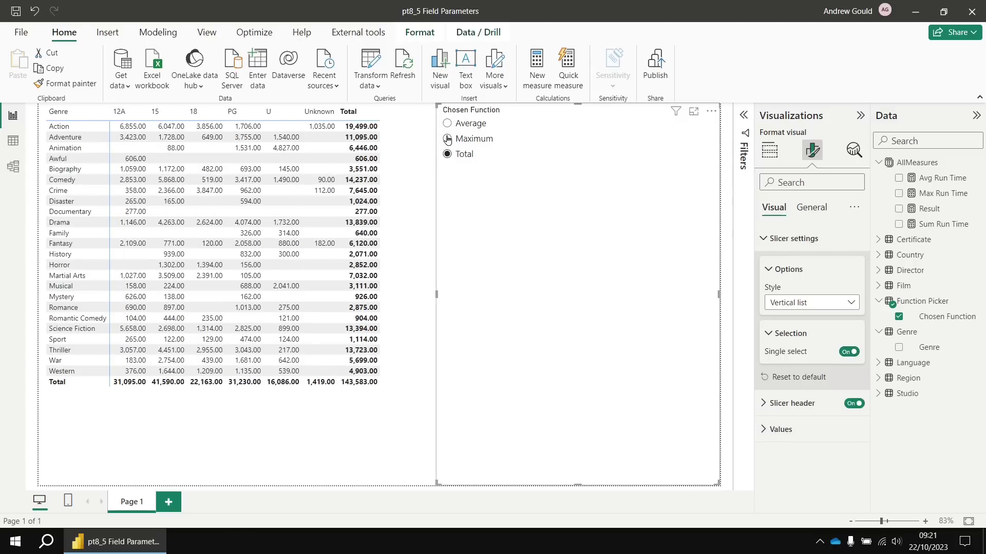
left_click(447, 124)
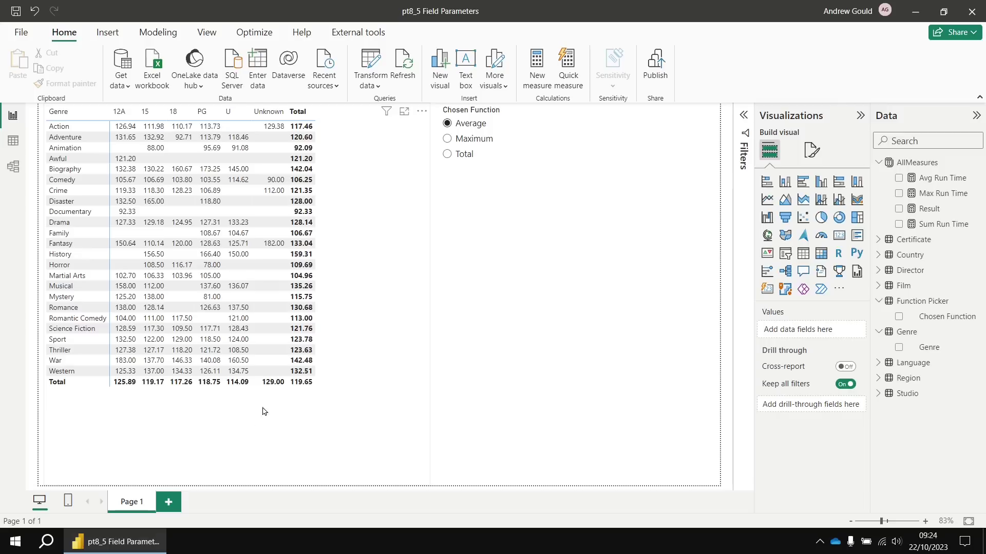
Add a new page with a Genre-by-Certificate matrix, resized to list every genre.
left_click(168, 502)
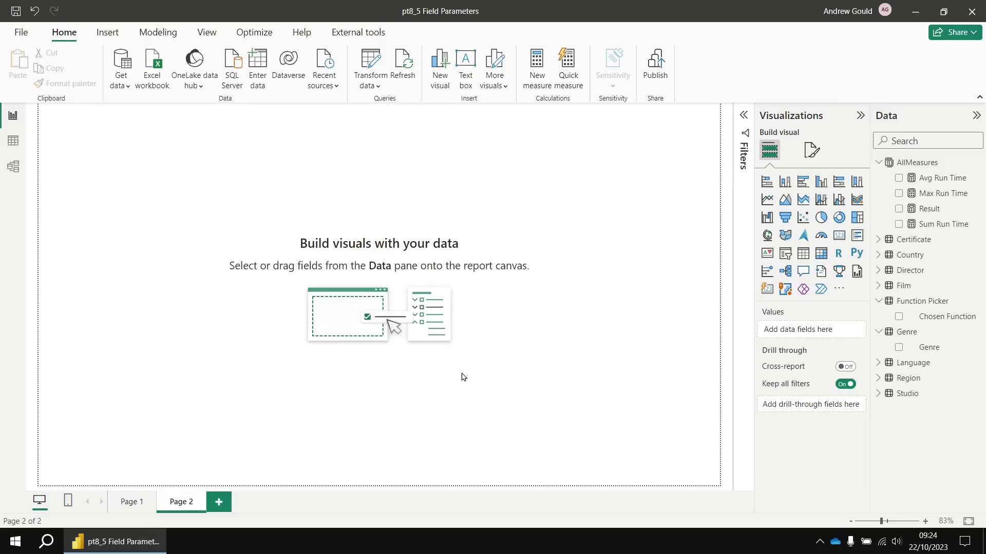
left_click(821, 253)
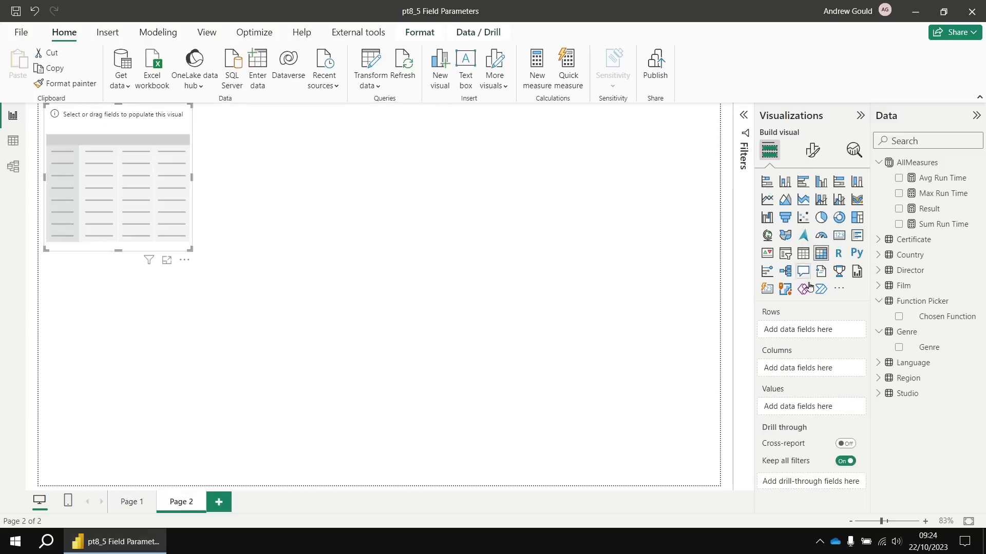
left_click(899, 348)
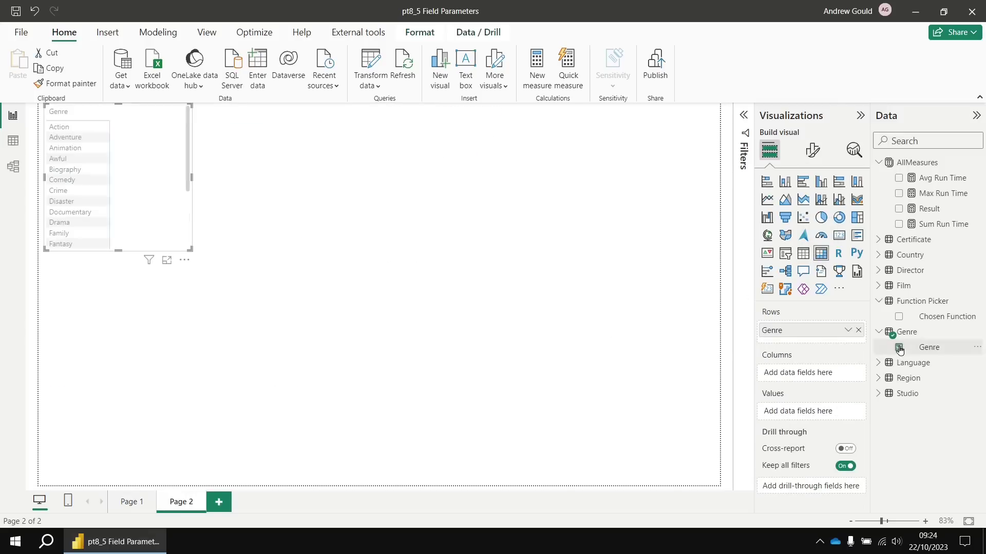
left_click(878, 240)
left_click_drag(901, 270, 809, 369)
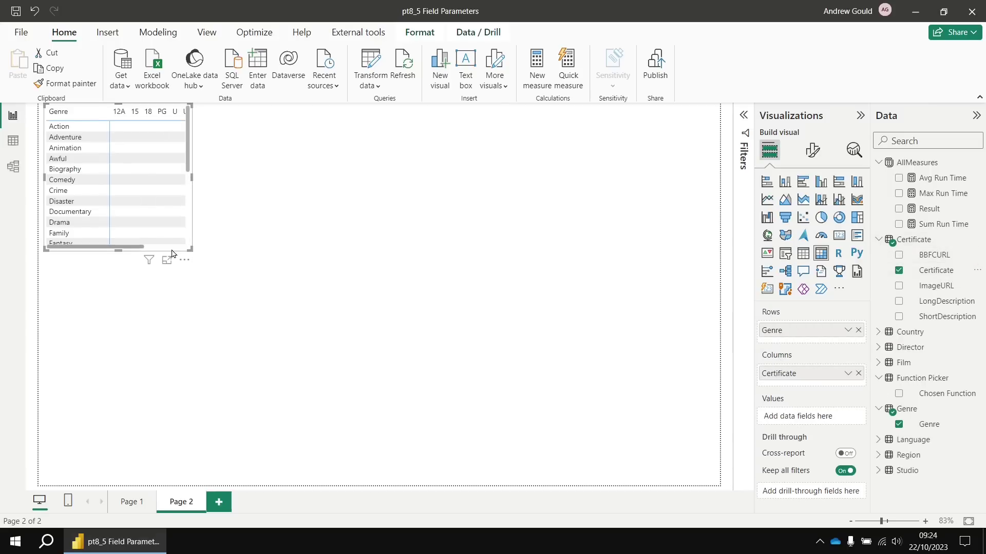
left_click_drag(190, 249, 375, 484)
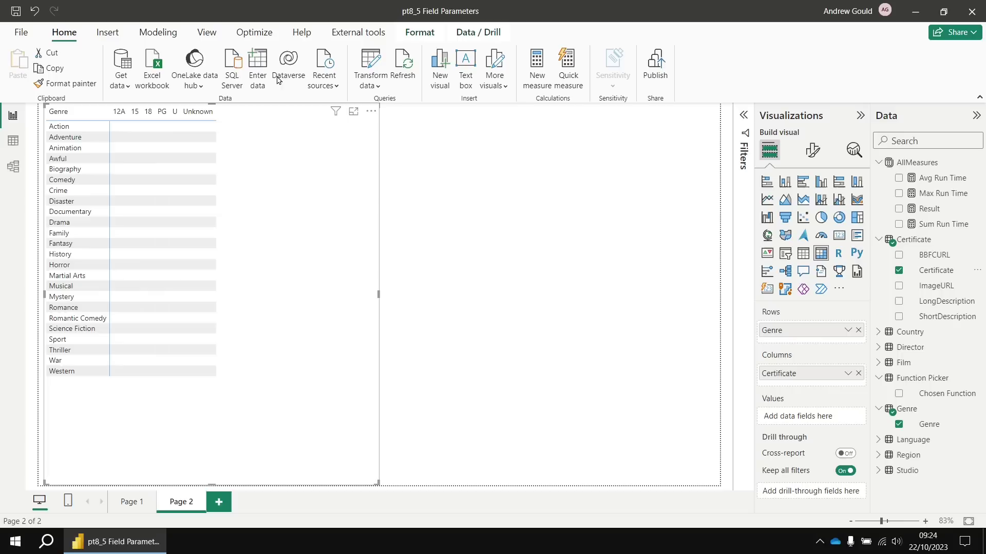
Start a new Fields parameter and name it Value field.
left_click(159, 33)
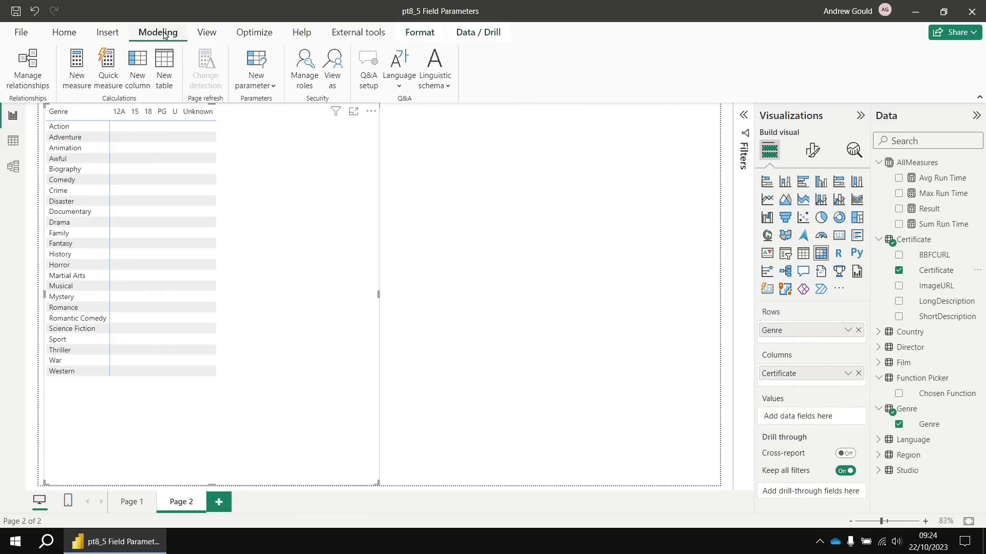
left_click(270, 86)
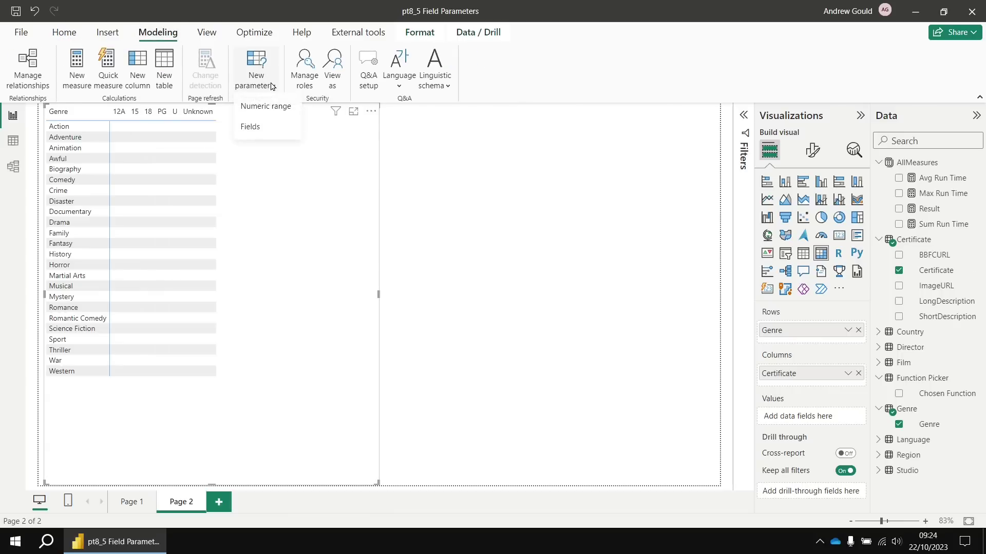
left_click(265, 132)
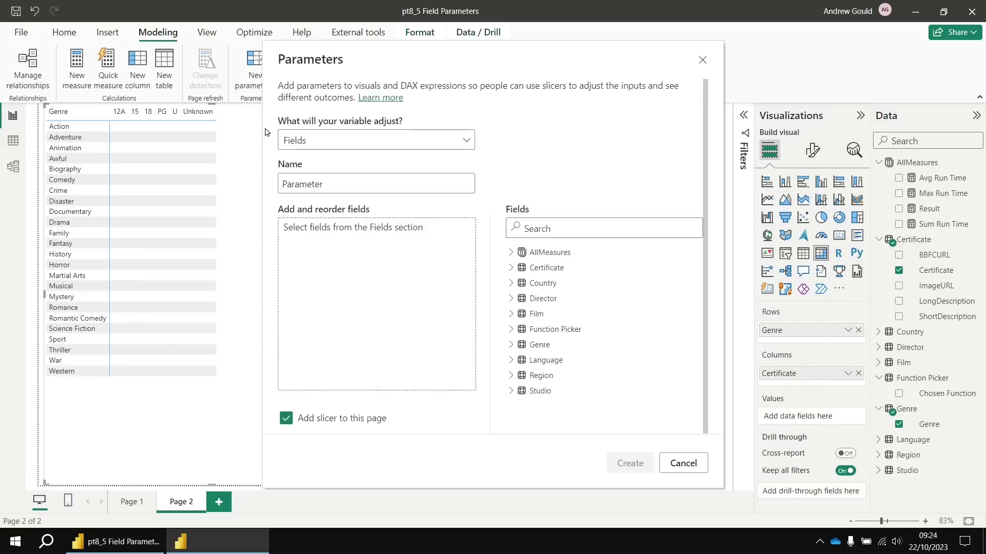
left_click(293, 183)
double_click(293, 184)
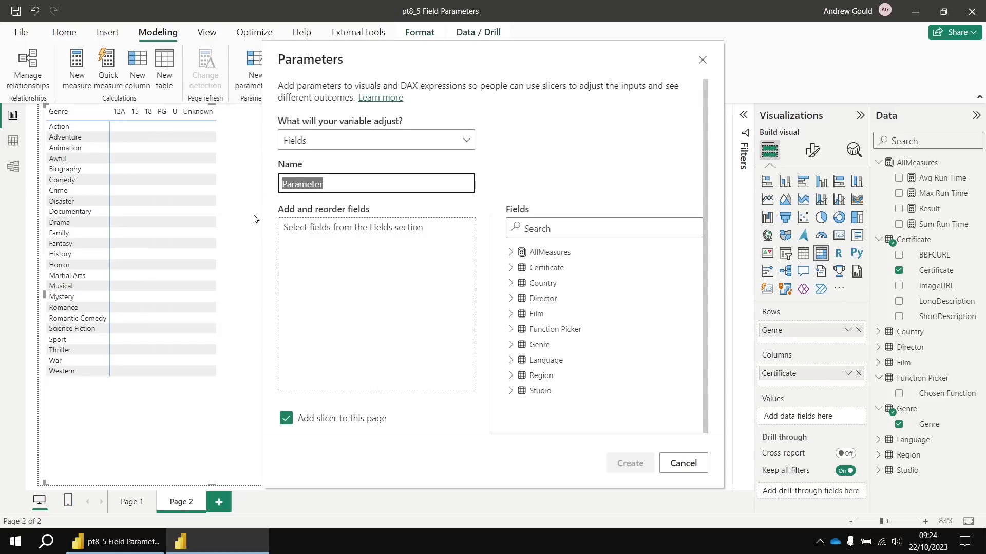
type("Value field")
left_click(404, 273)
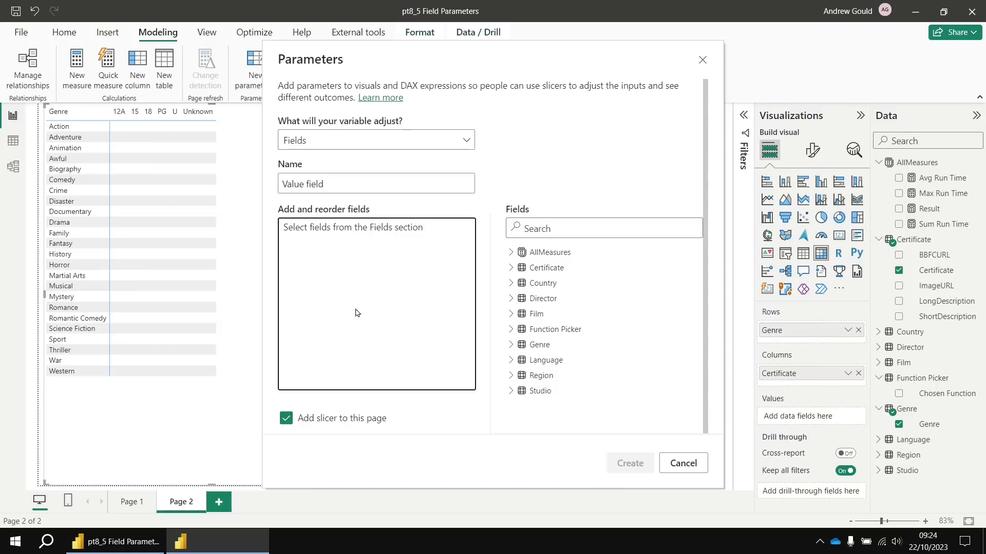
Add Avg, Max and Sum Run Time to the parameter and create it with a slicer.
left_click(511, 253)
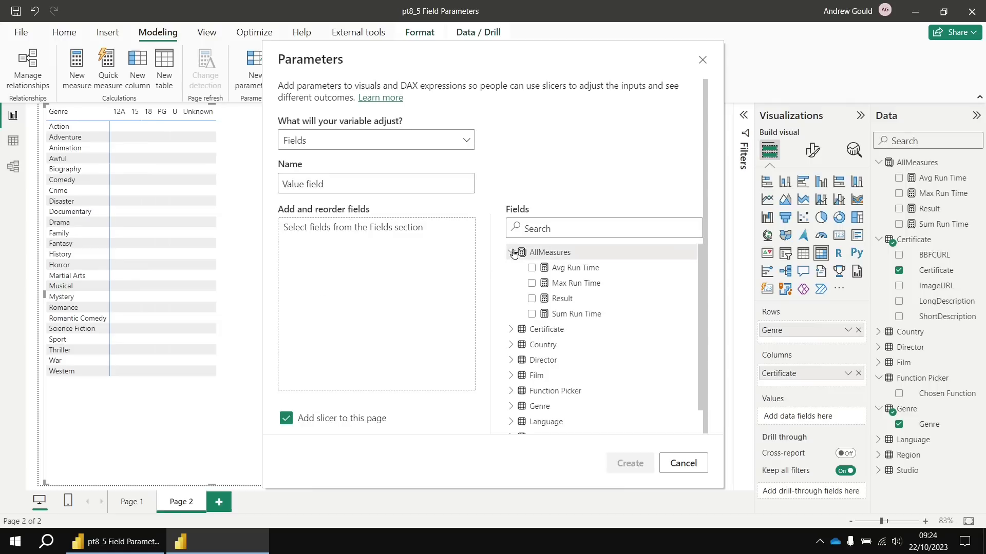
left_click_drag(570, 268, 355, 242)
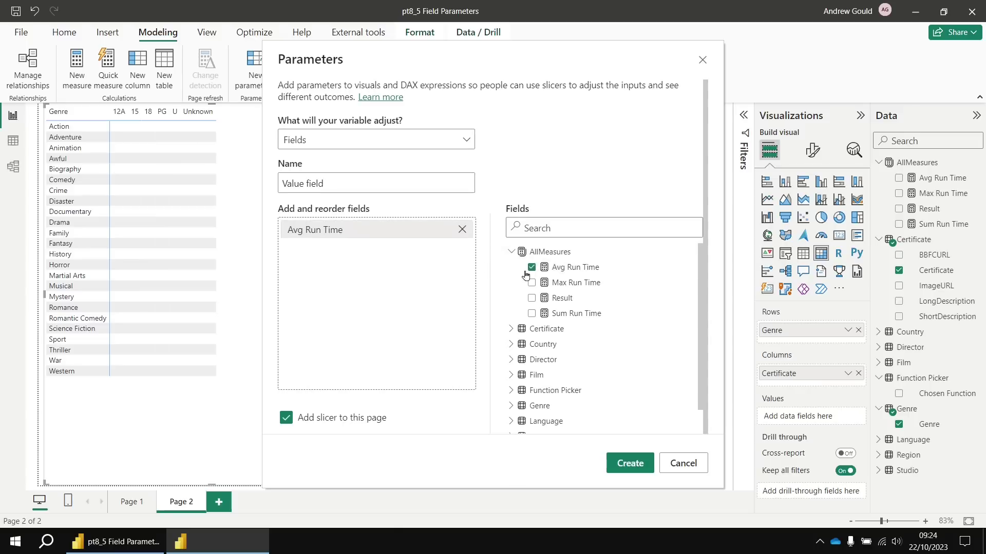
left_click_drag(567, 283, 399, 266)
left_click_drag(562, 314, 416, 302)
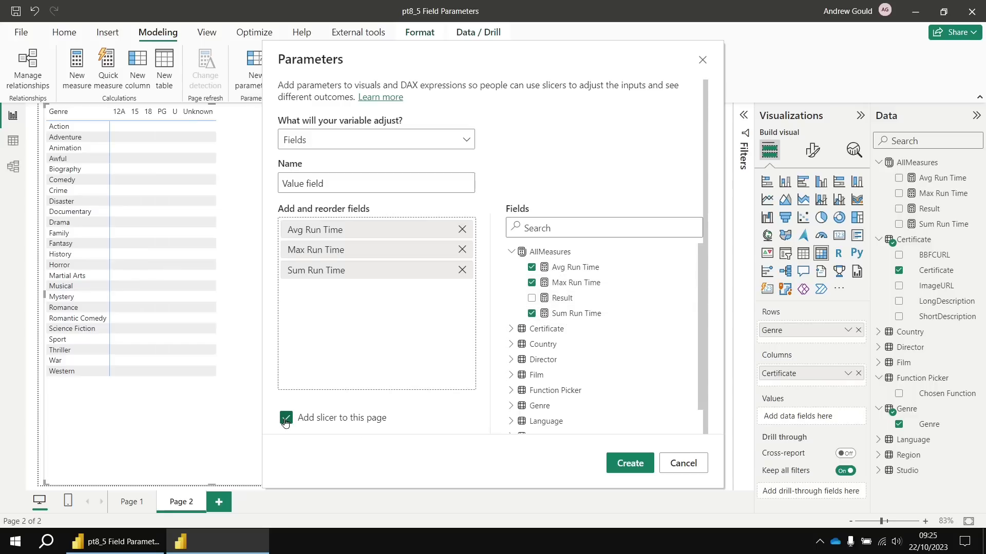
left_click(629, 463)
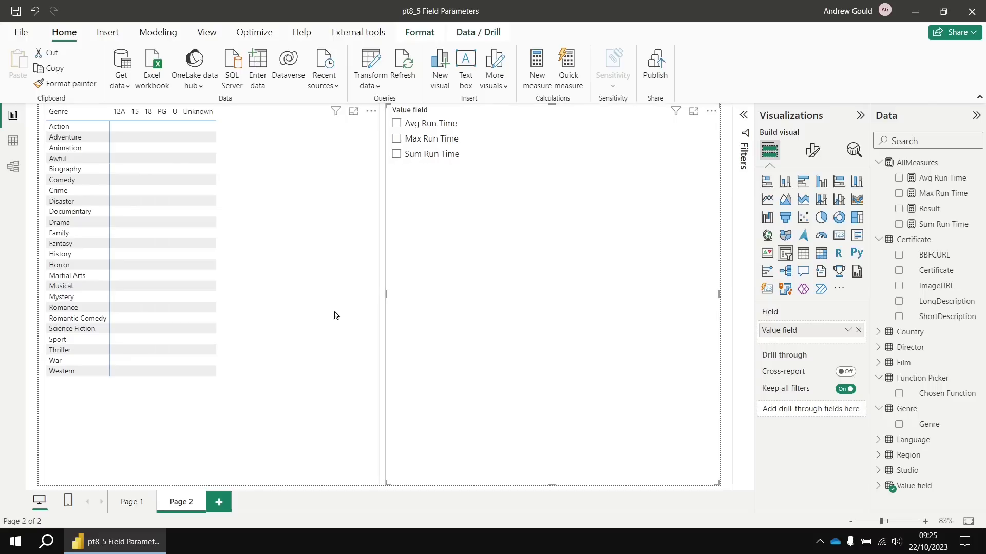
Use the Value field parameter as the Page 2 matrix's values.
left_click(312, 304)
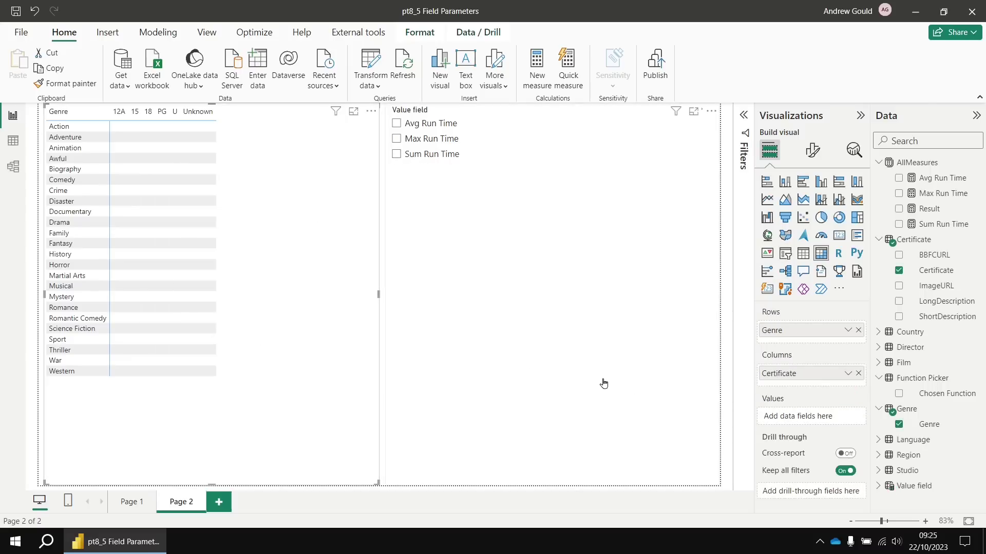
left_click(878, 378)
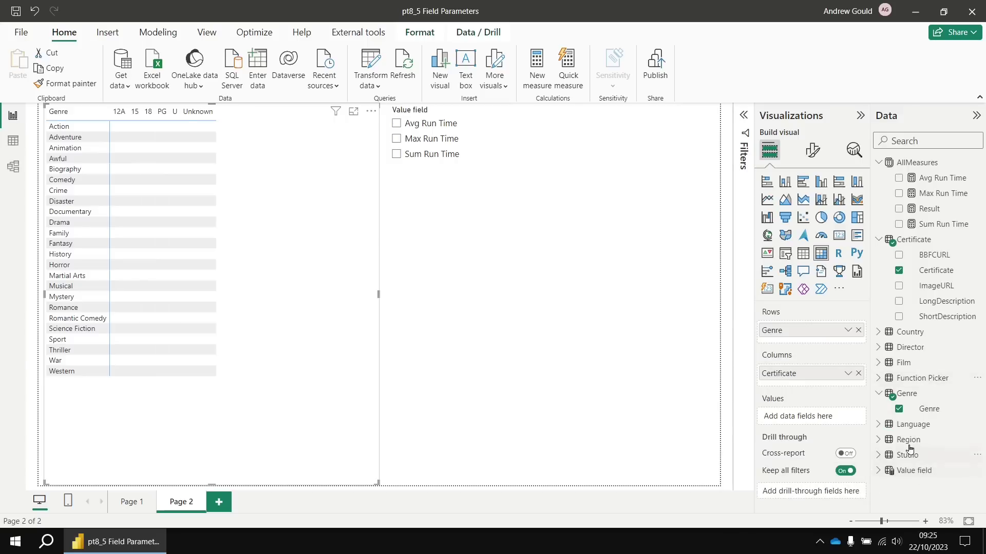
left_click(879, 394)
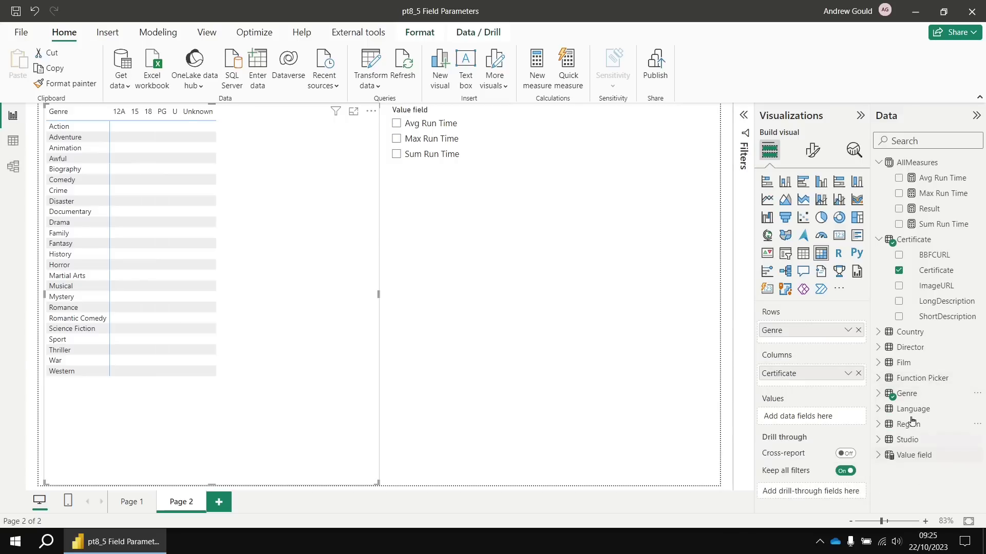
left_click(878, 455)
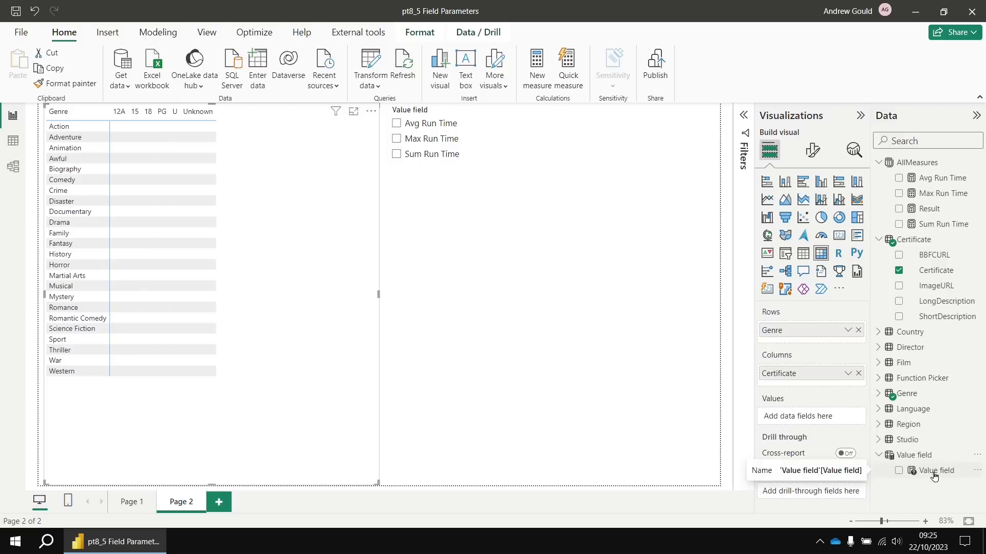
left_click_drag(934, 477, 816, 419)
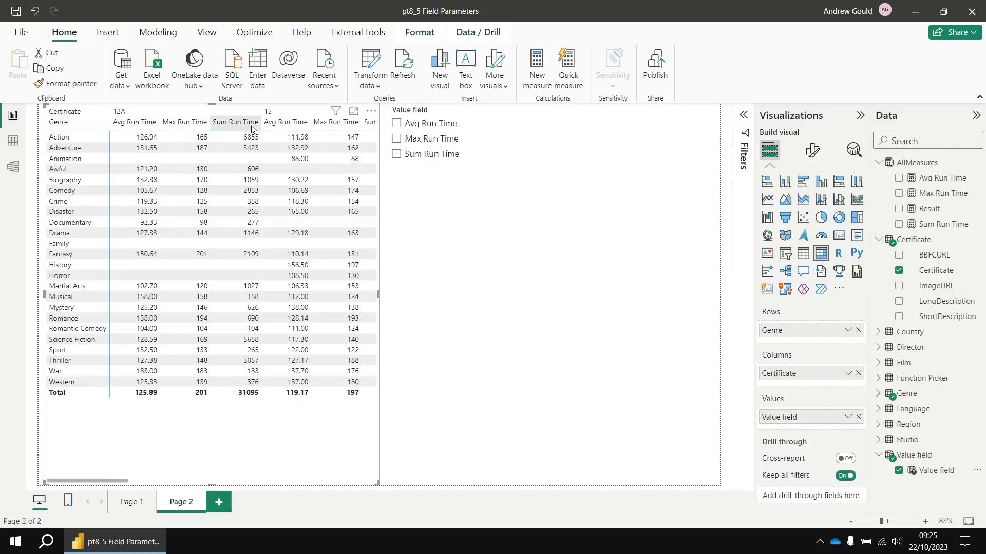
Switch the matrix through Avg, Max and Sum Run Time, ending on Avg Run Time alone.
left_click(396, 123)
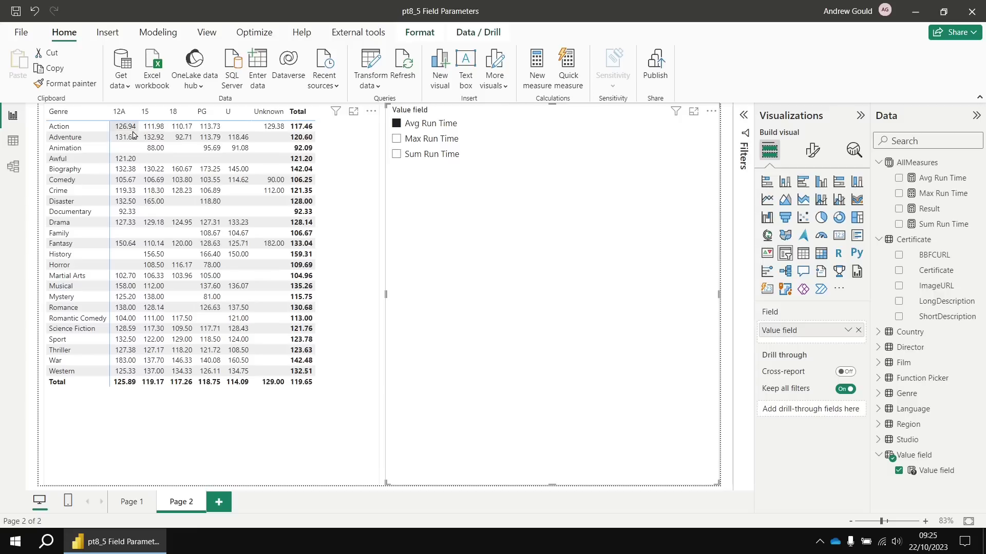
left_click(396, 139)
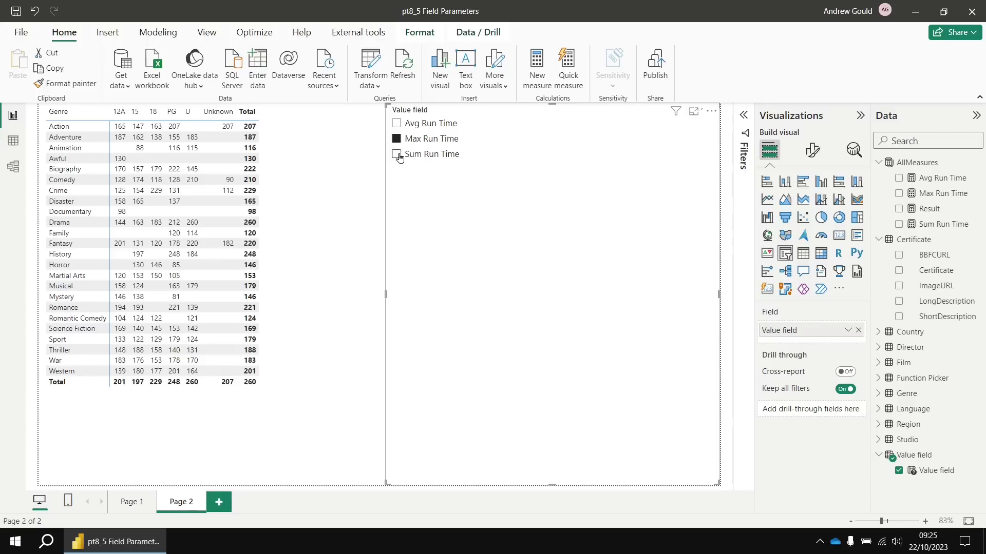
left_click(399, 156)
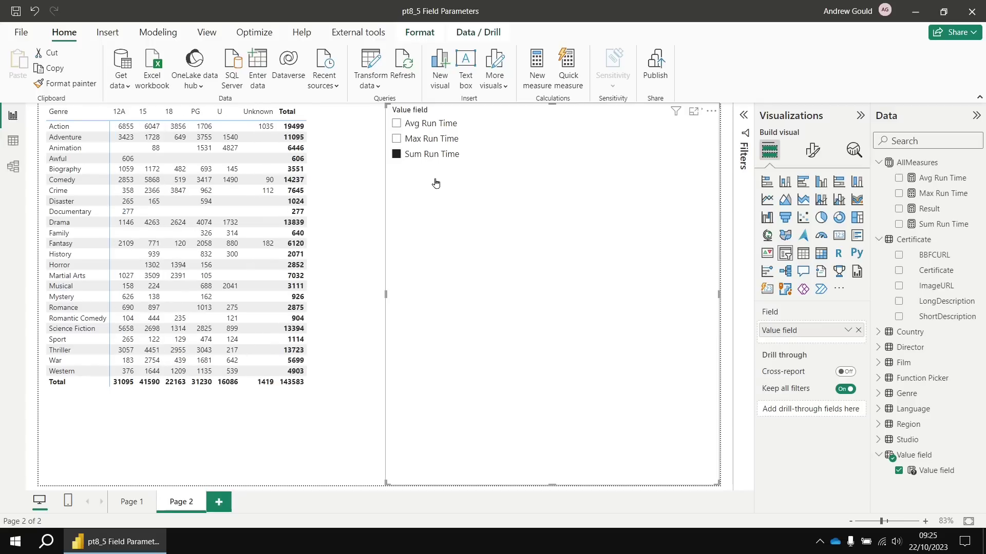
left_click(397, 139, "ctrl")
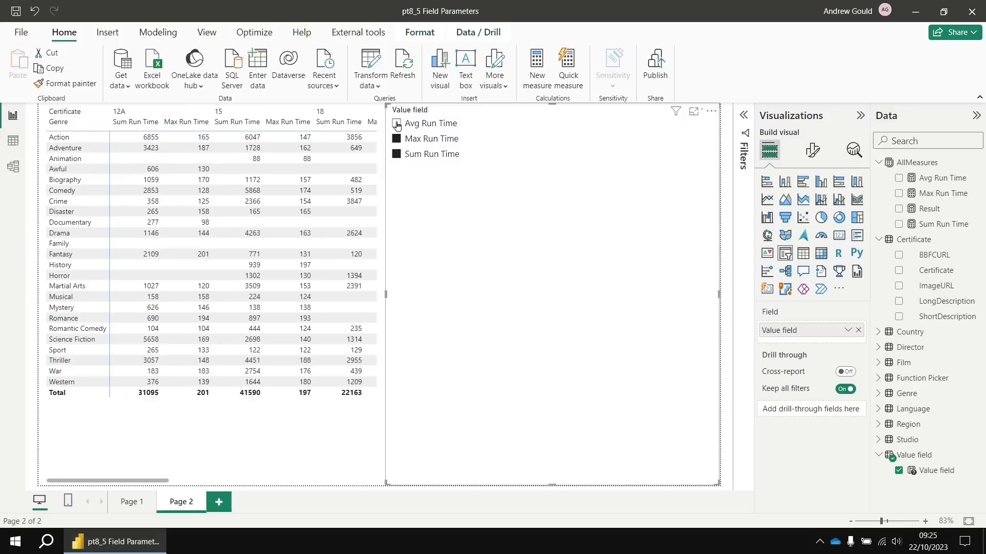
left_click(397, 124)
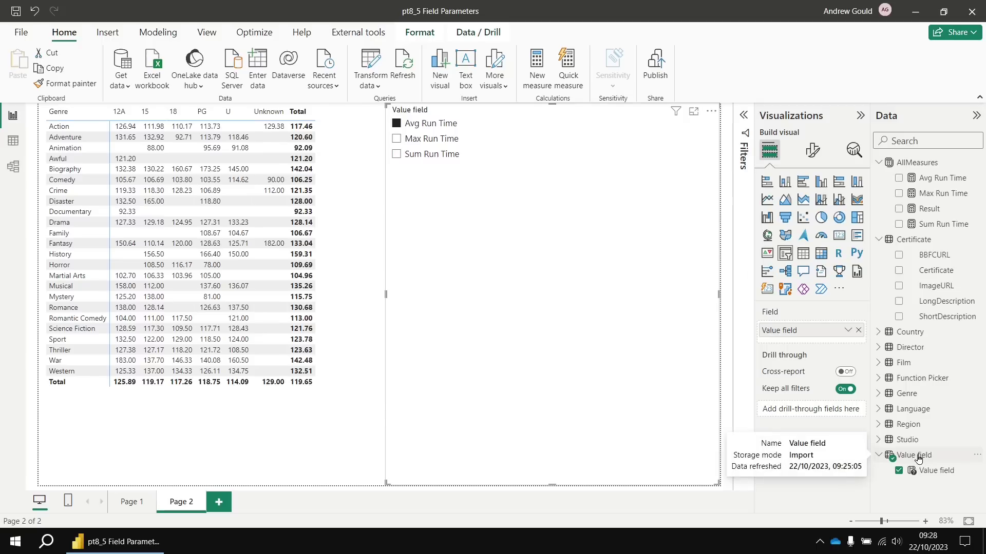
Edit the Value field DAX labels Avg, Max and Sum to Average, Biggest and Total Run Time.
left_click(918, 459)
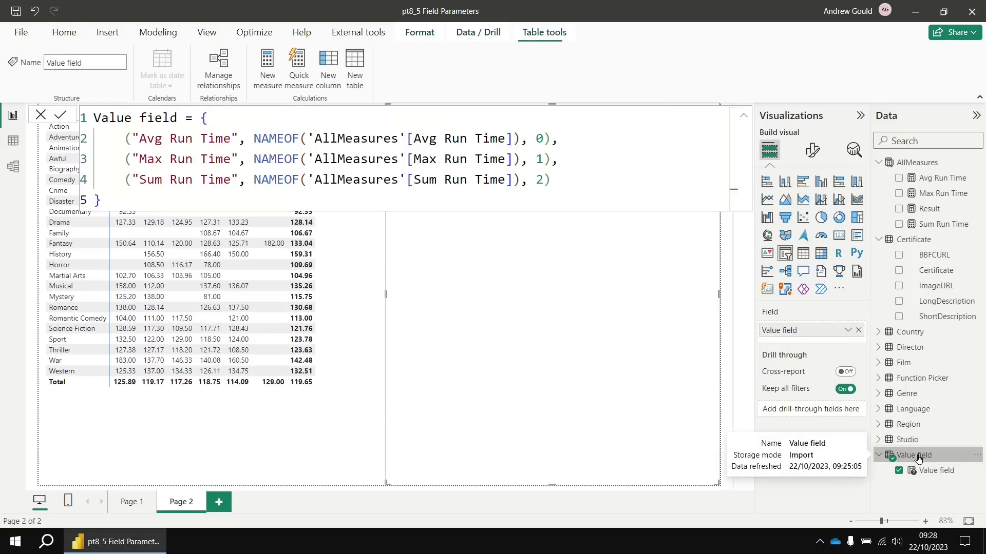
left_click(153, 139)
type("erag")
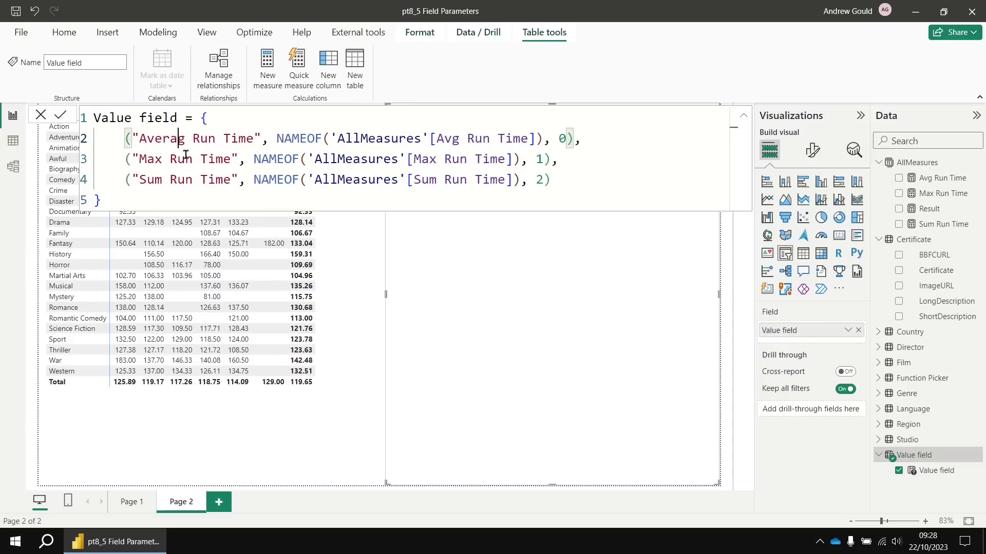
type("e")
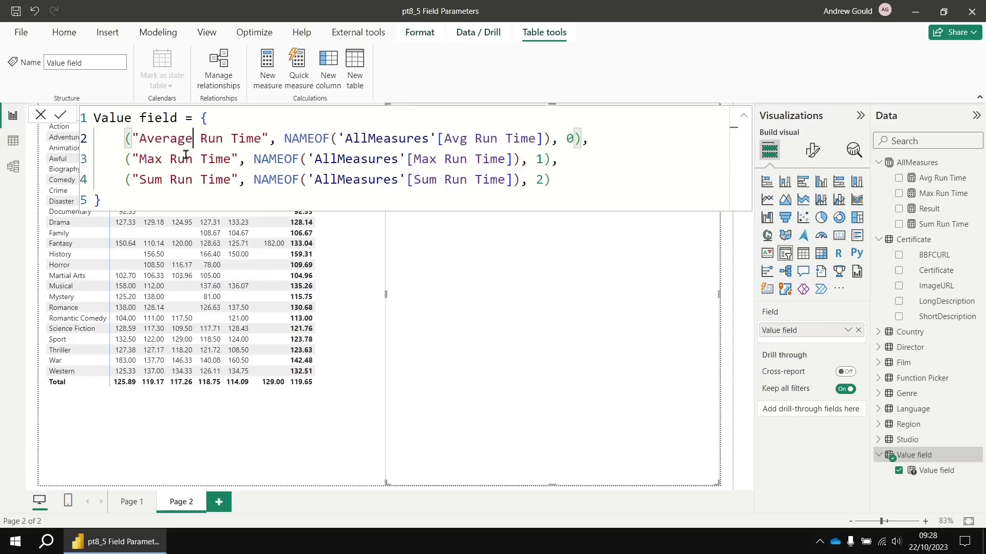
left_click(162, 160)
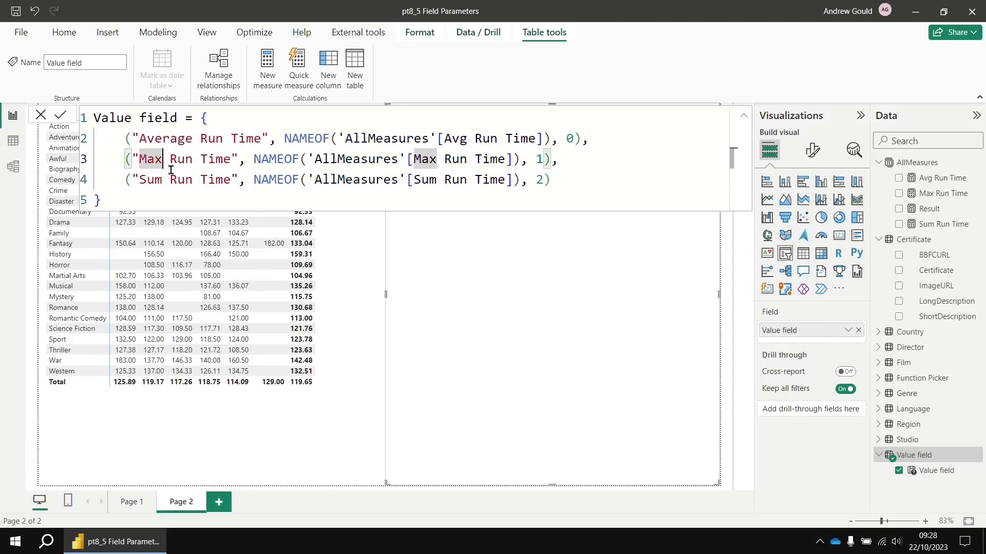
key("BackSpace")
key("BackSpace")
key("BackSpace")
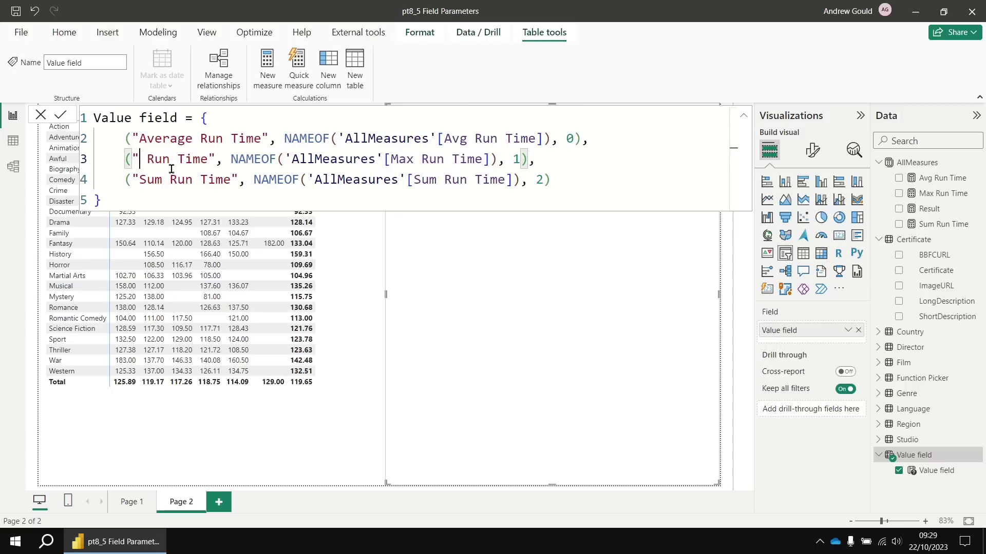
type("Biggest")
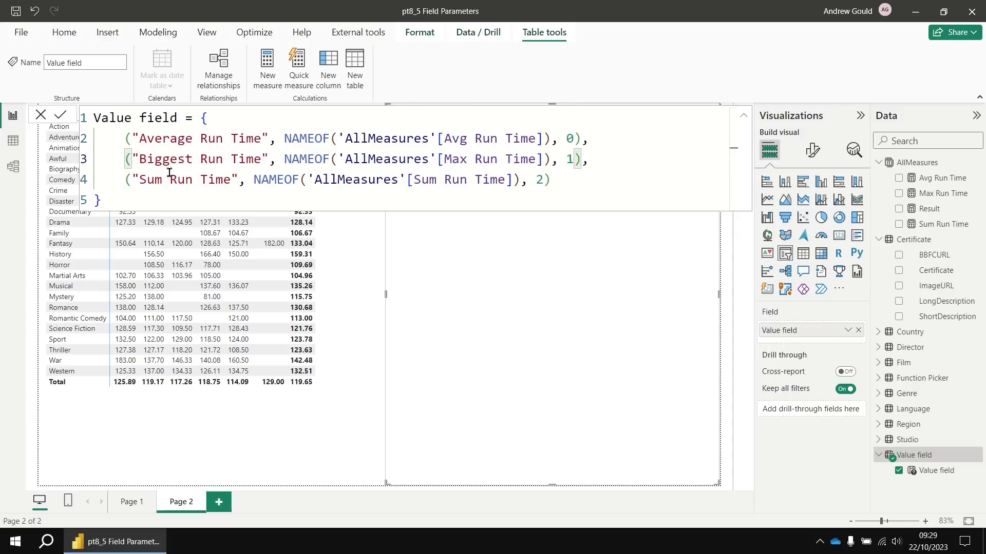
left_click(162, 179)
key("BackSpace")
key("BackSpace")
key("BackSpace")
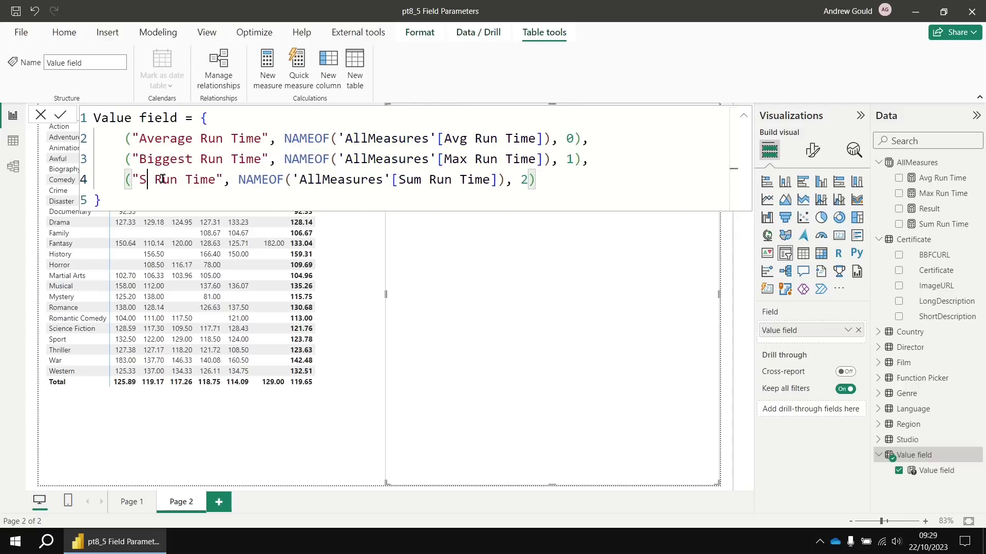
type("Total")
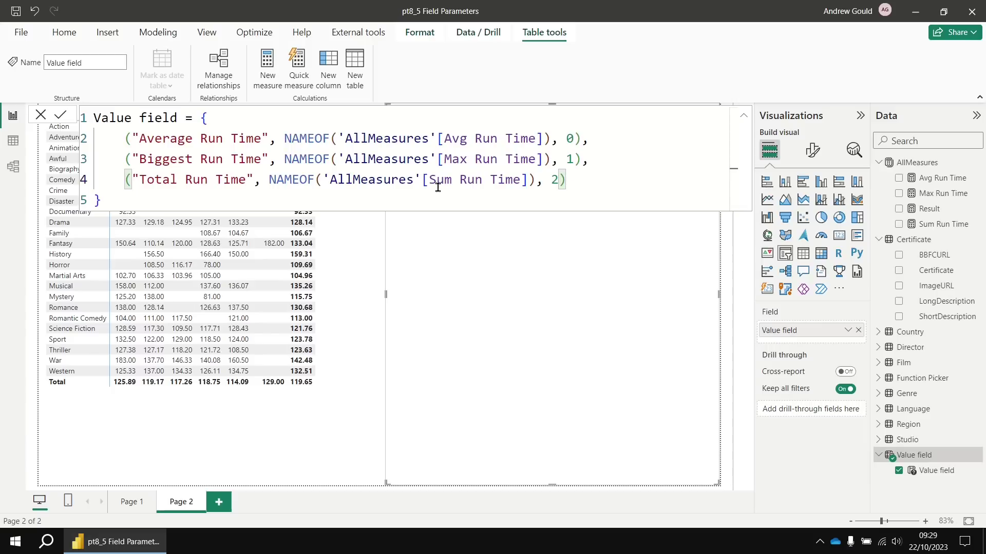
left_click(61, 114)
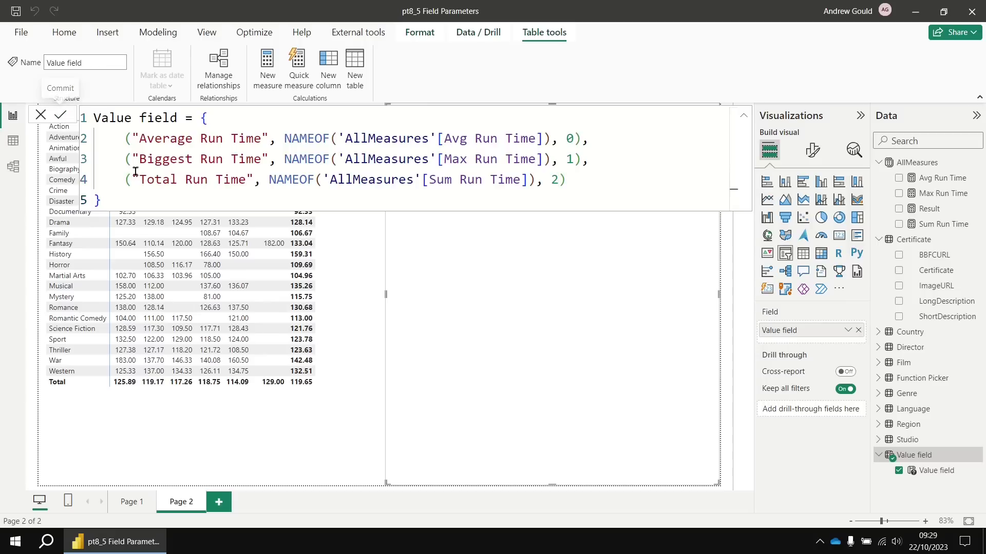
left_click(403, 492)
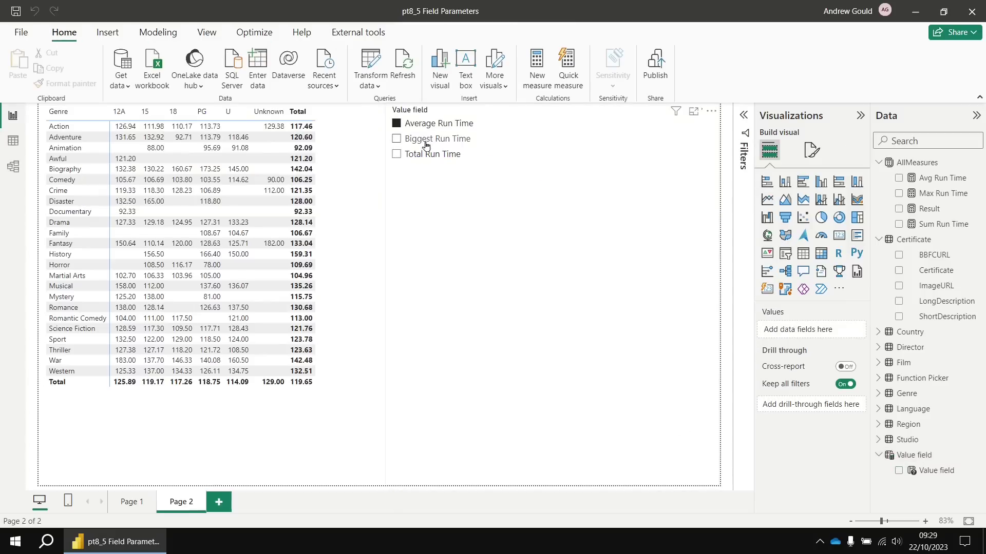
Cycle the matrix through Biggest, Total and Average Run Time, then view the Value field table's data.
left_click(396, 138)
left_click(396, 154)
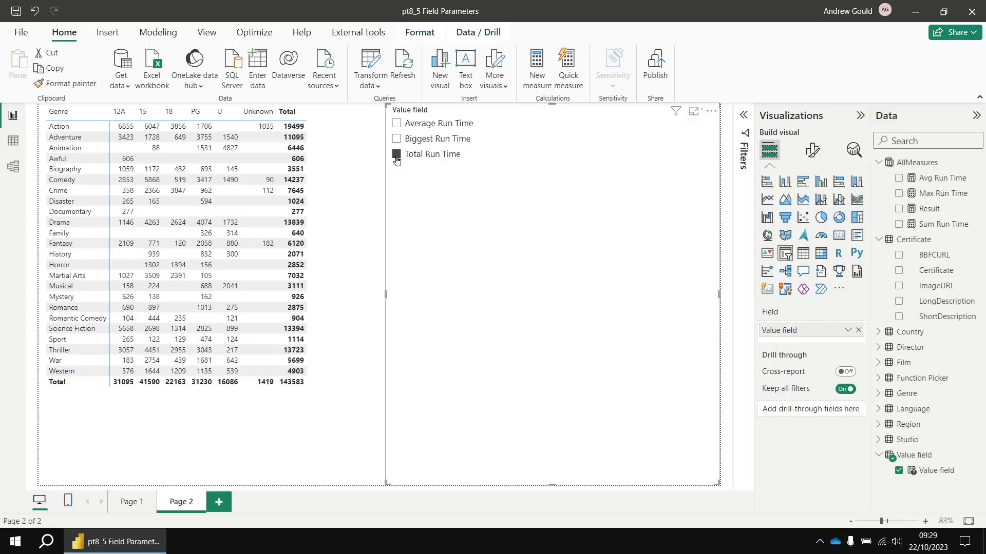
left_click(396, 139)
left_click(396, 124)
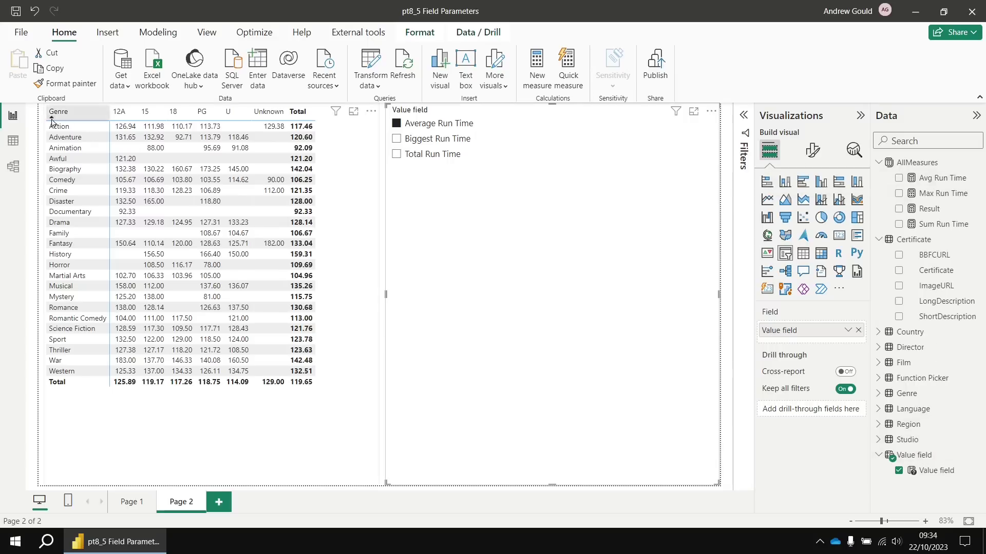
left_click(13, 140)
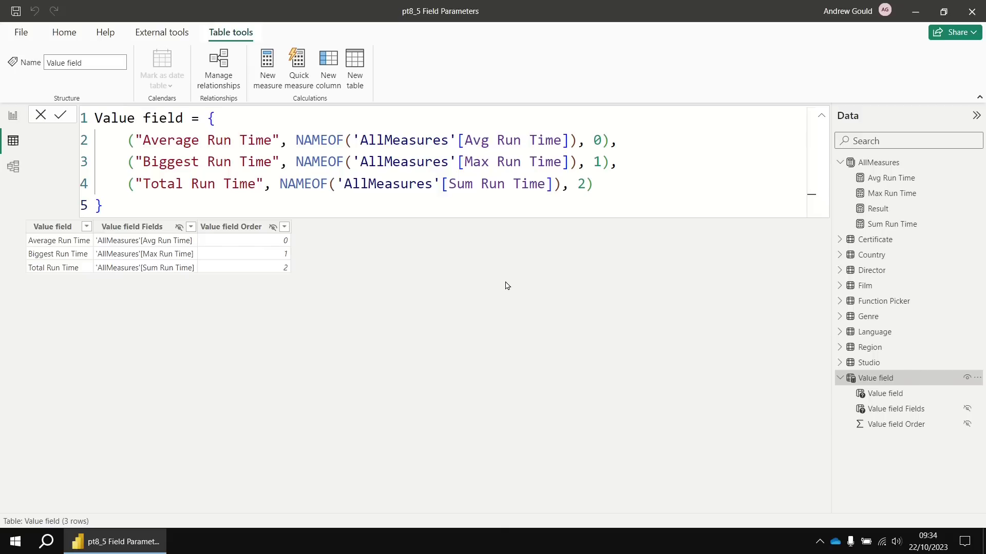
Rename the Max Run Time measure to Biggest Run Time Minutes and recheck the Value field definition.
left_click(892, 195)
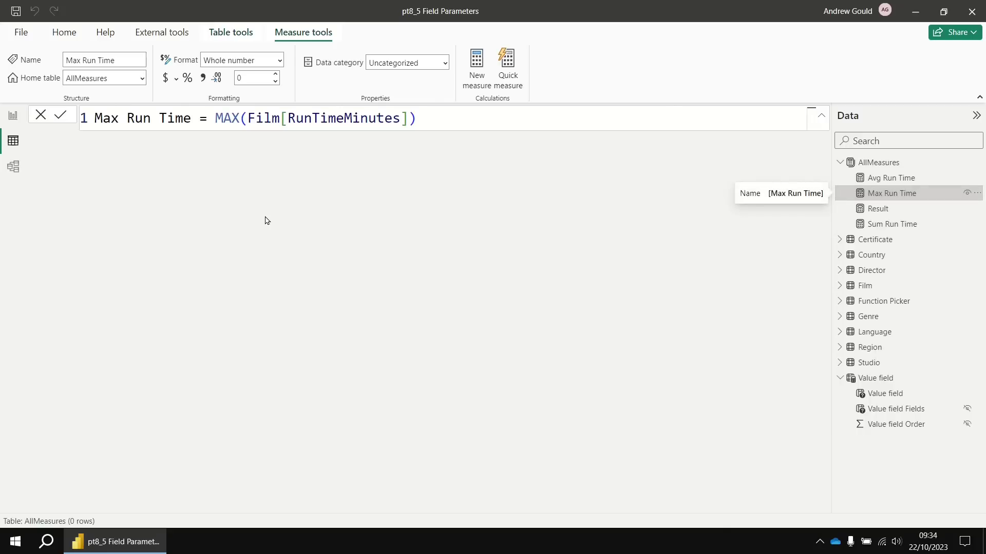
double_click(114, 116)
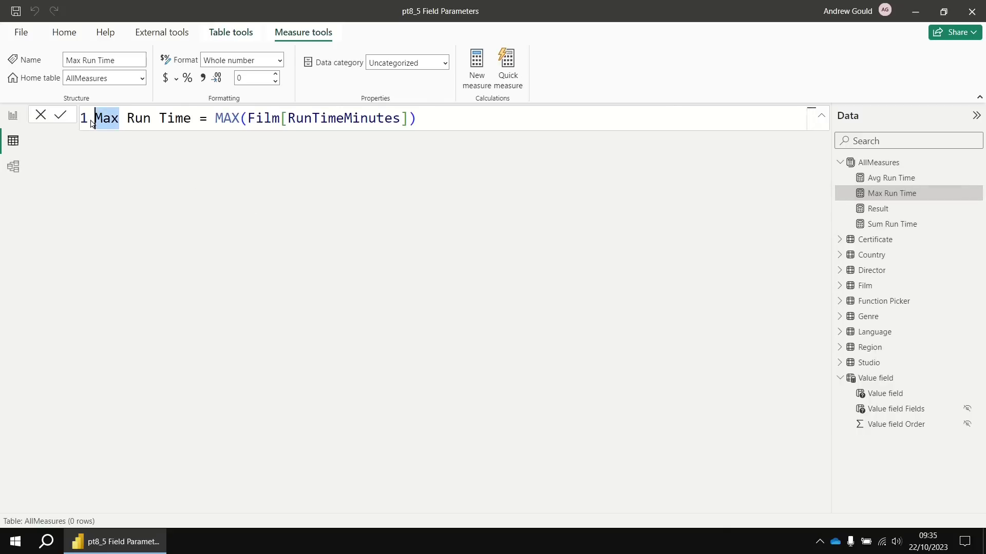
type("Biggest")
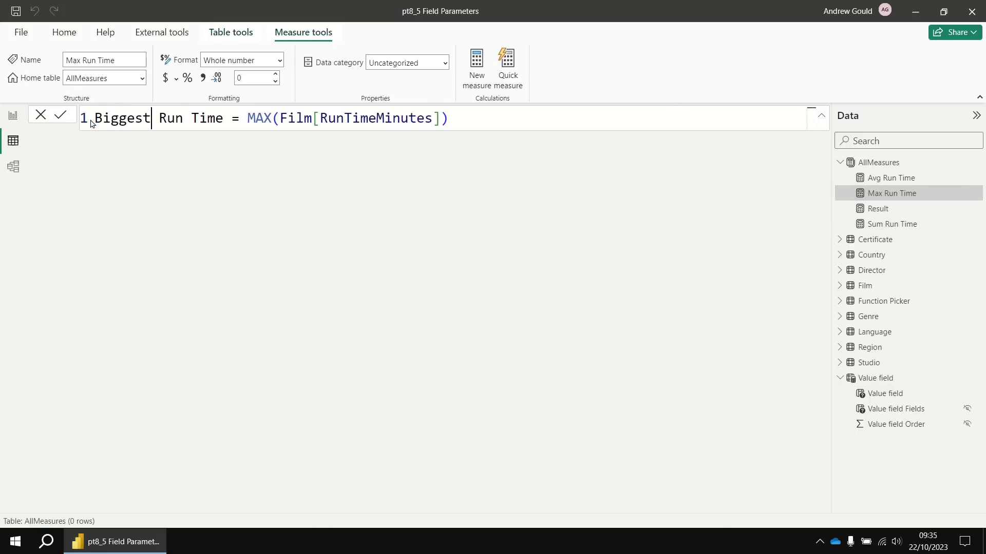
key("ctrl+Right")
type("Minutes")
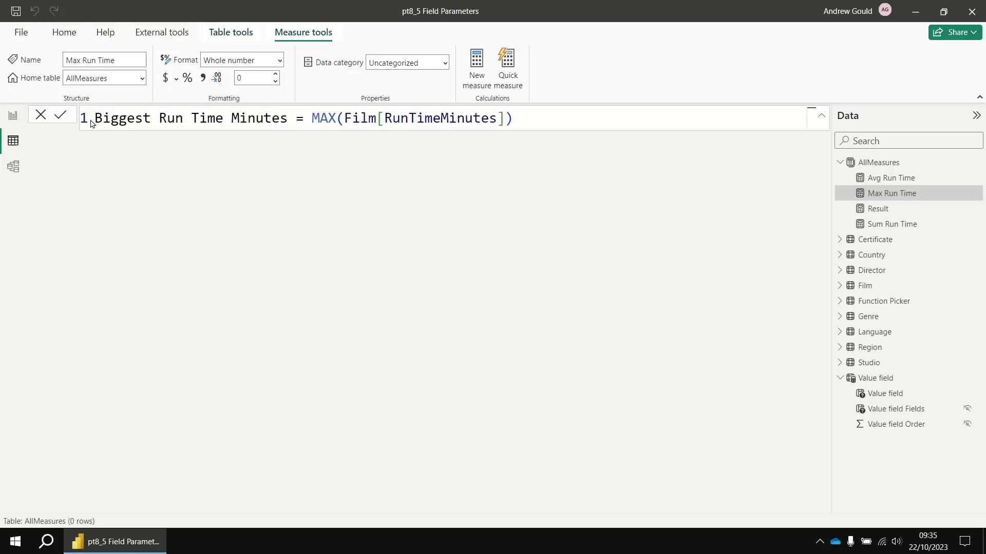
key("Return")
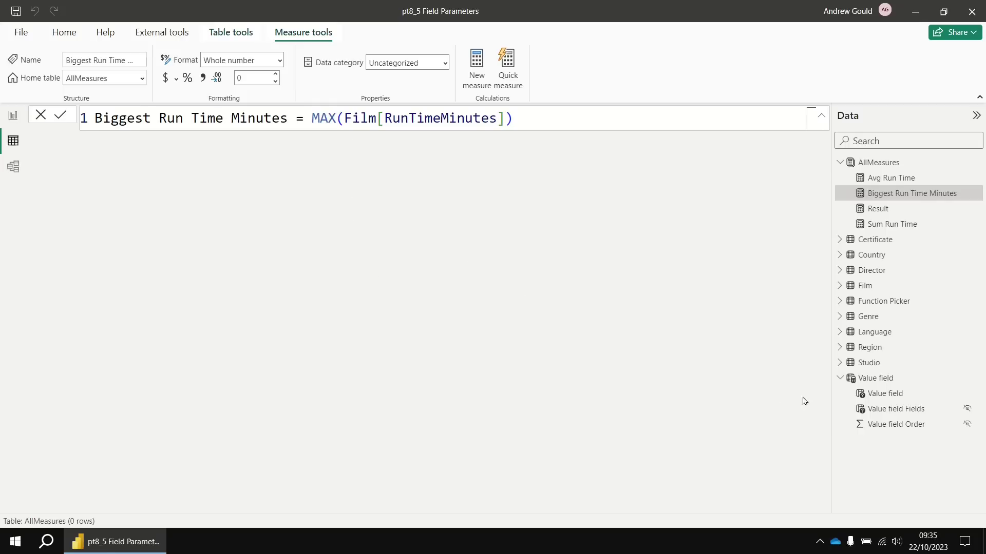
left_click(873, 379)
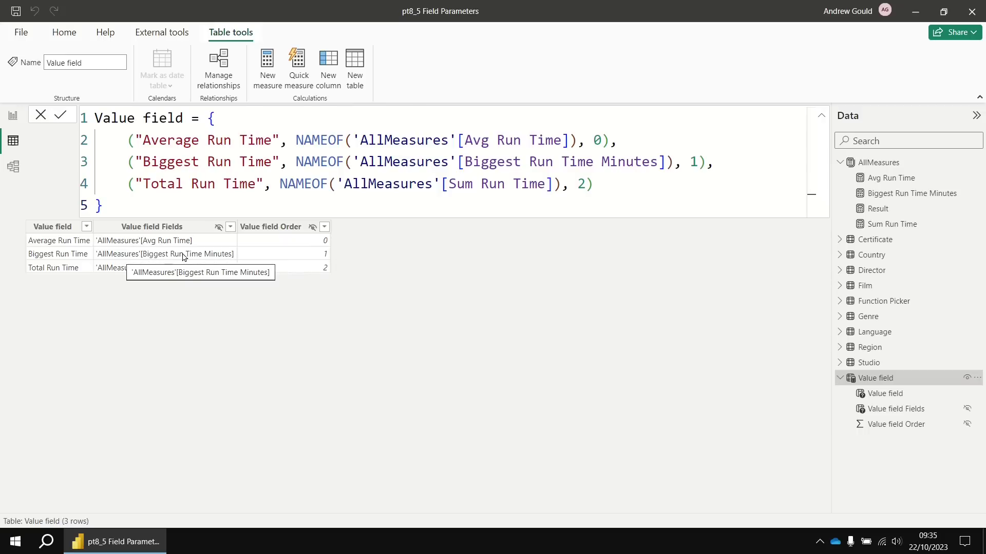
Back on the report, pick Biggest Run Time in the Value field slicer.
left_click(13, 116)
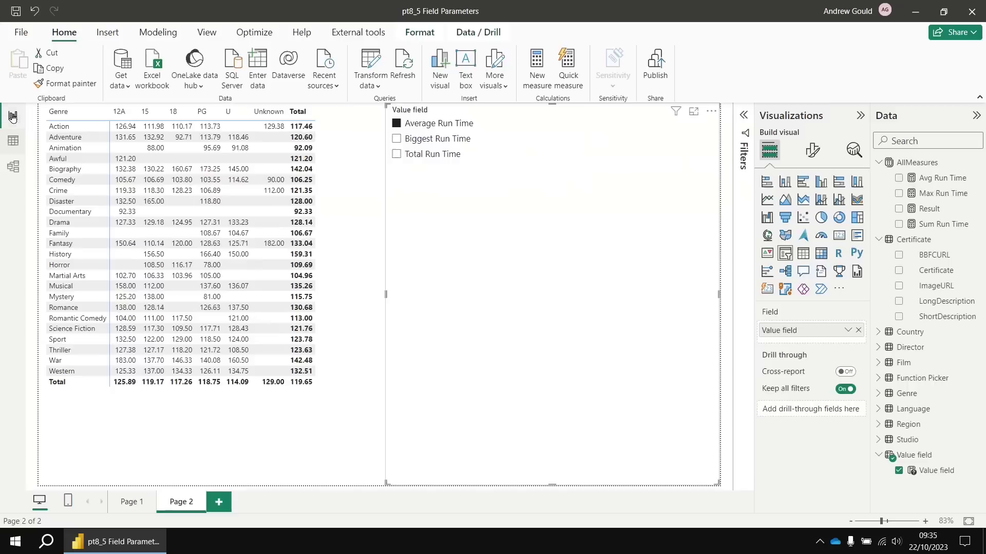
left_click(397, 140)
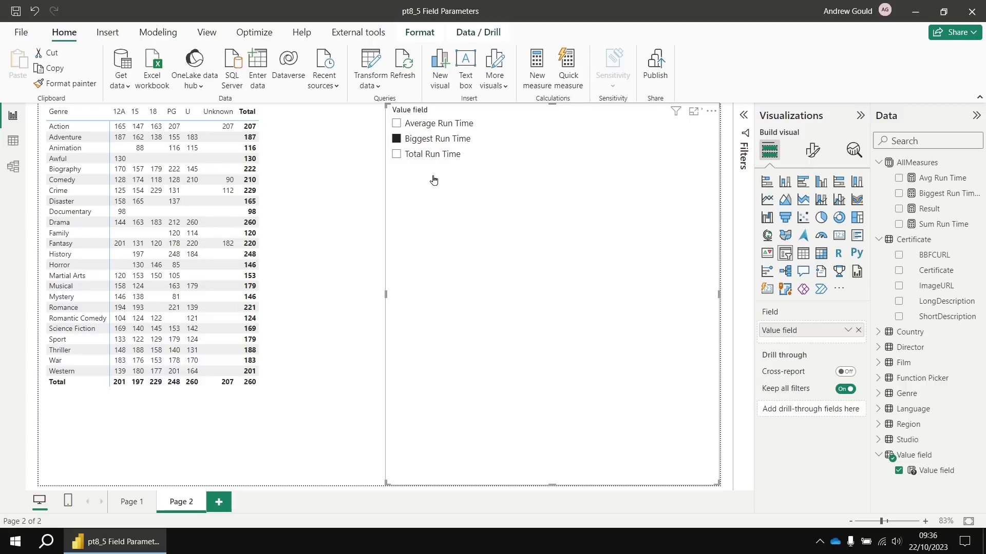
Create the measure Count Films = COUNTROWS(Film) in the AllMeasures table.
right_click(917, 163)
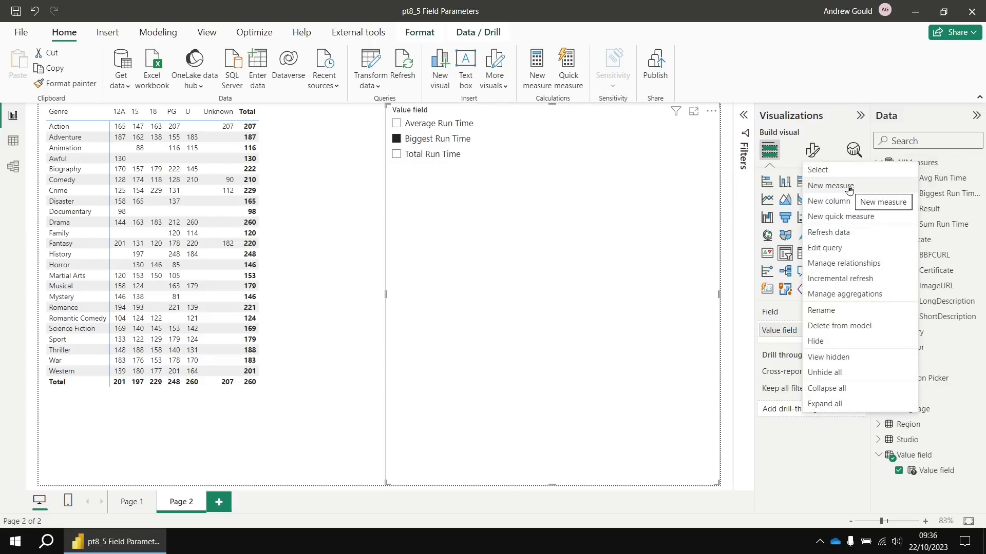
key("Escape")
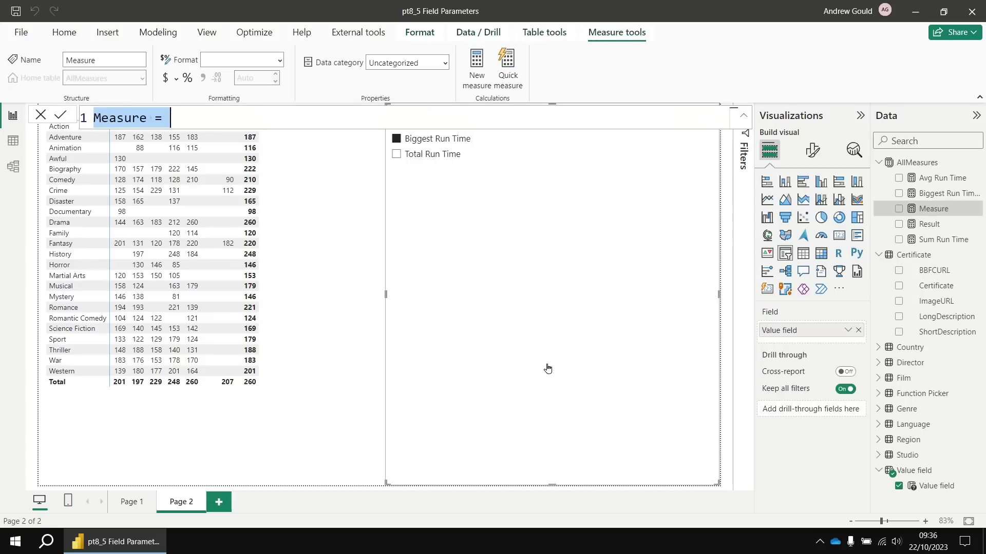
type("Coun")
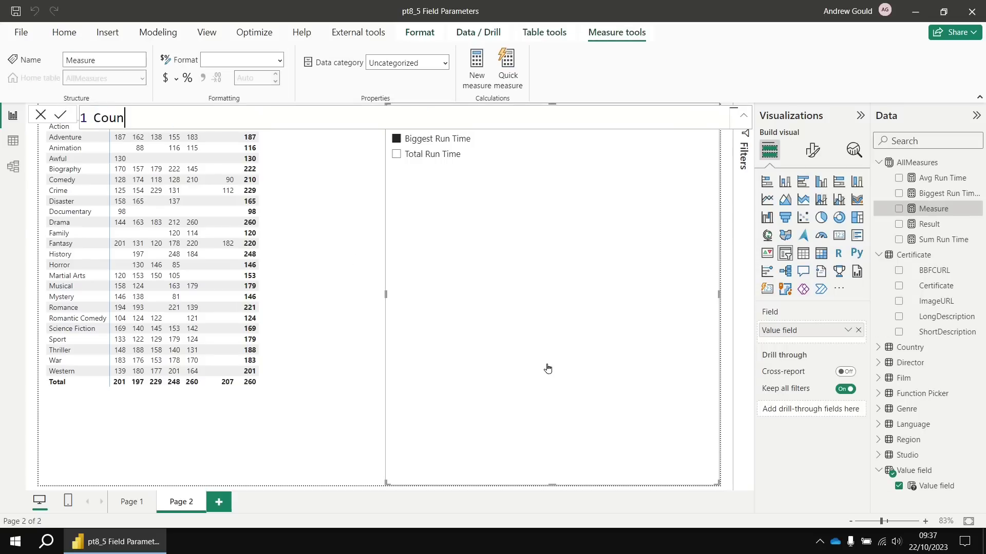
type("t Films = countr")
key("Tab")
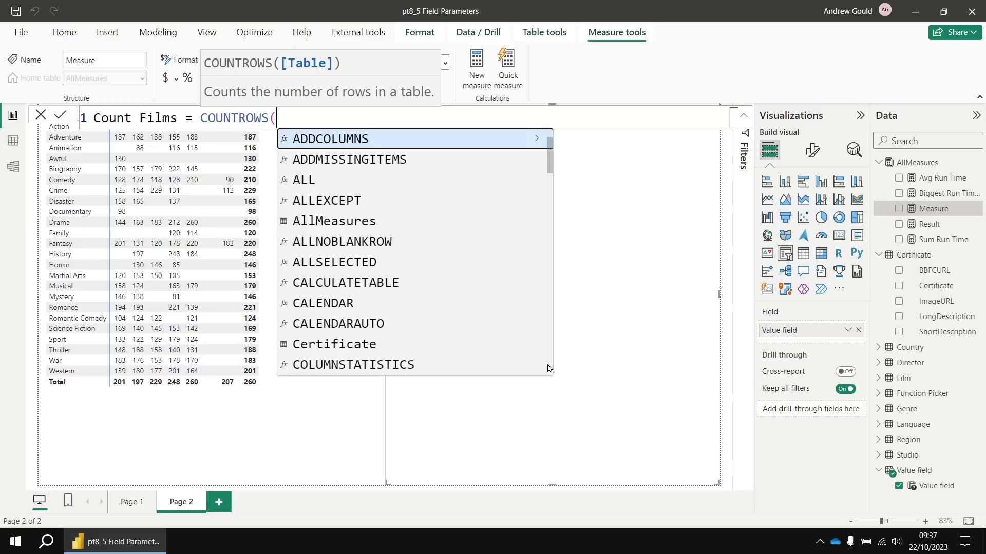
type("Film)")
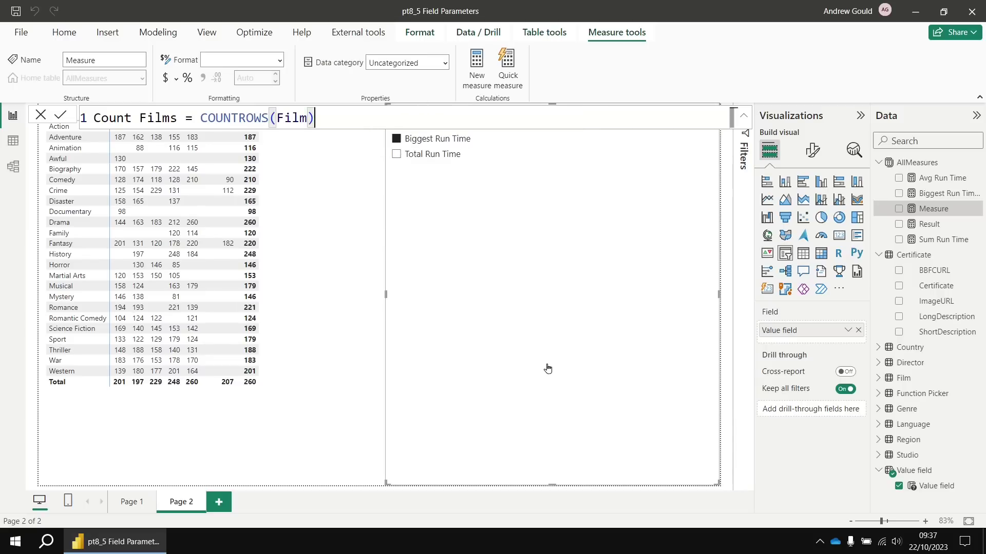
key("Return")
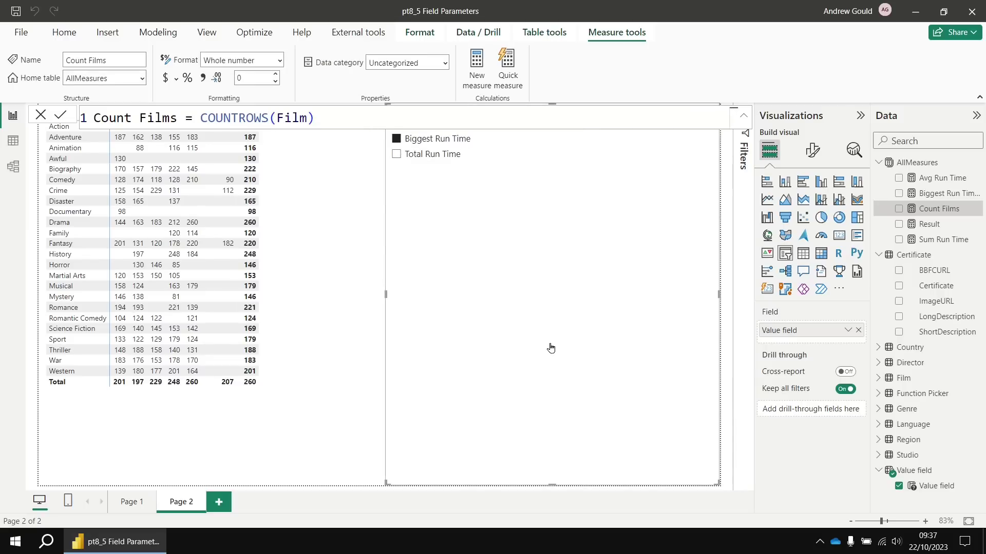
Duplicate the Total Run Time entry as a new fifth line in the Value field DAX.
left_click(924, 474)
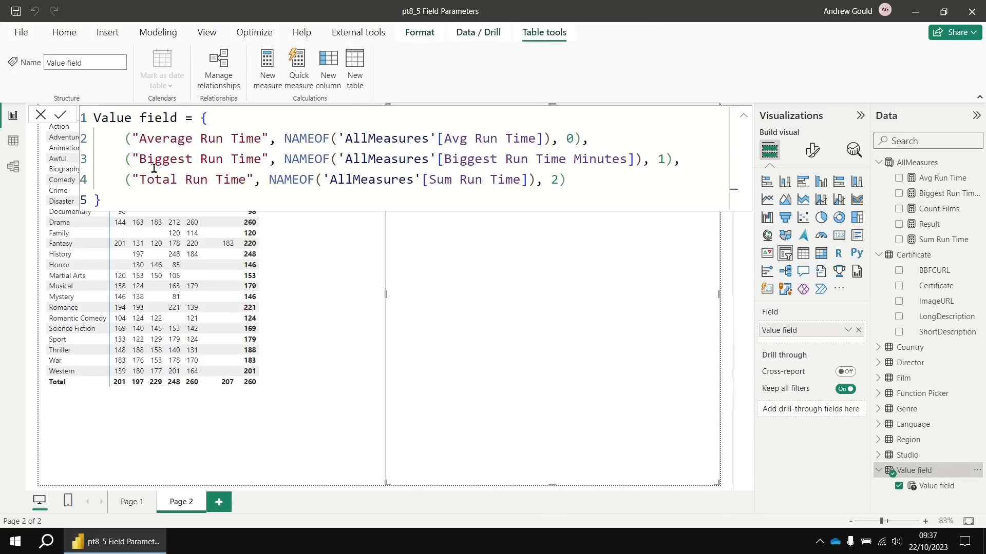
left_click_drag(128, 180, 582, 180)
key("ctrl+c")
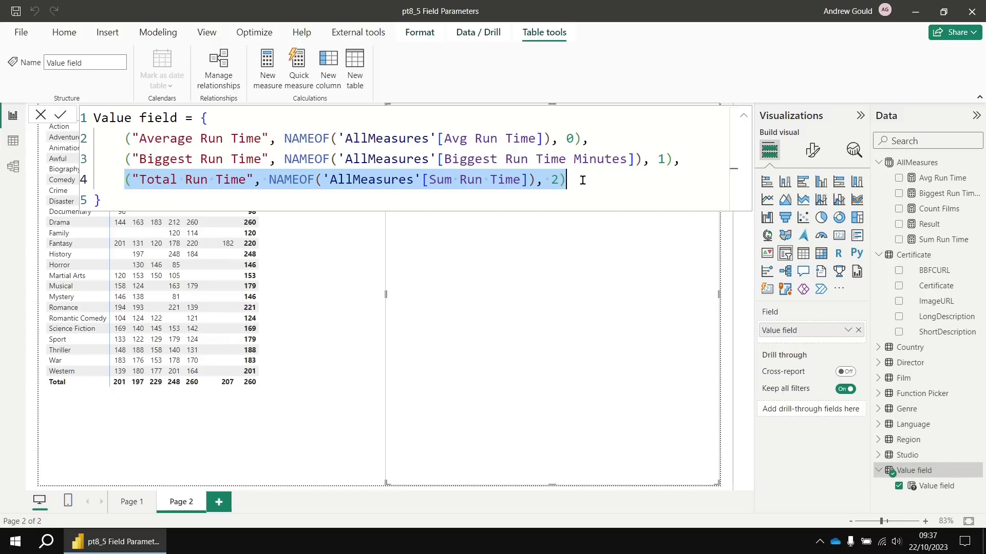
left_click(582, 181)
type(",")
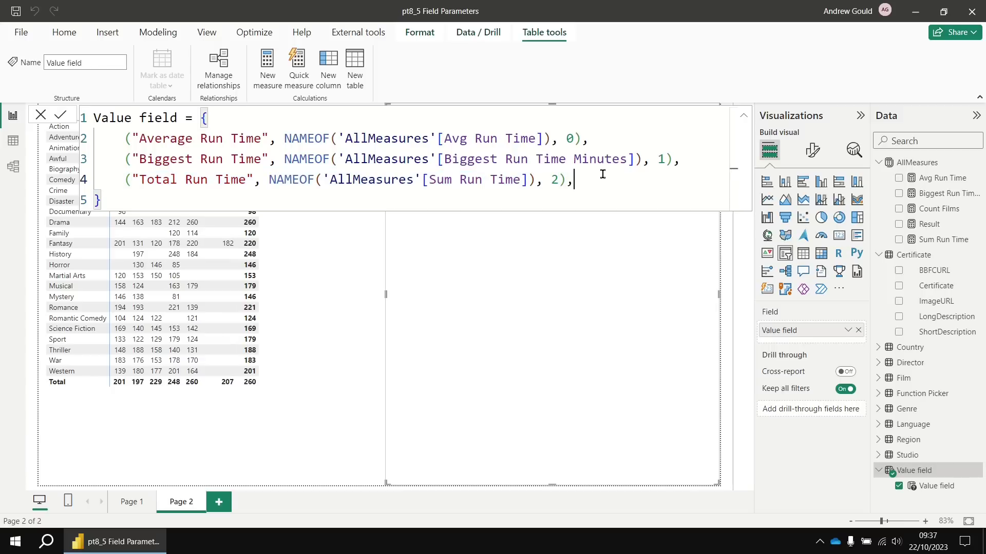
key("Return")
key("ctrl+v")
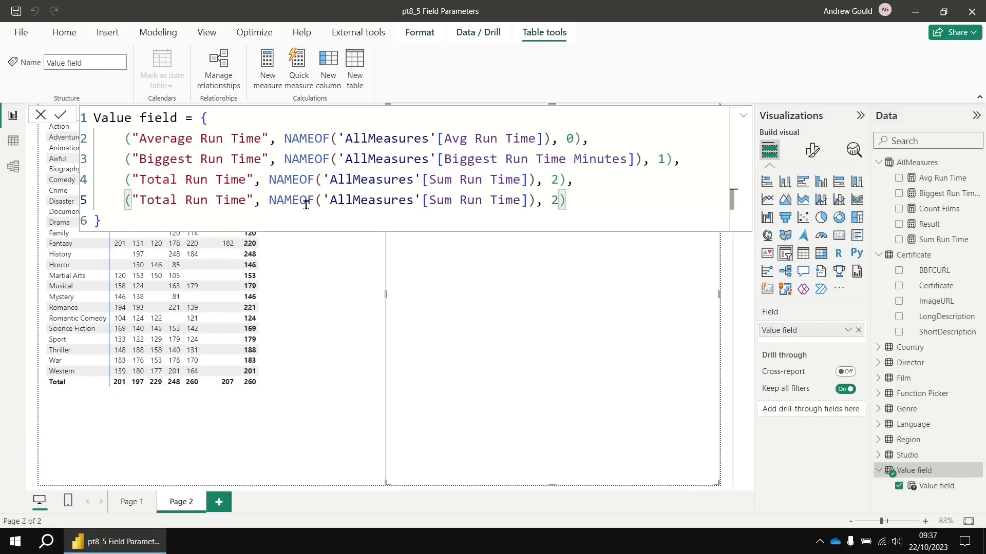
Change the copied entry to label Count of Films, measure [Count Films], order 3, and commit.
left_click_drag(143, 200, 247, 201)
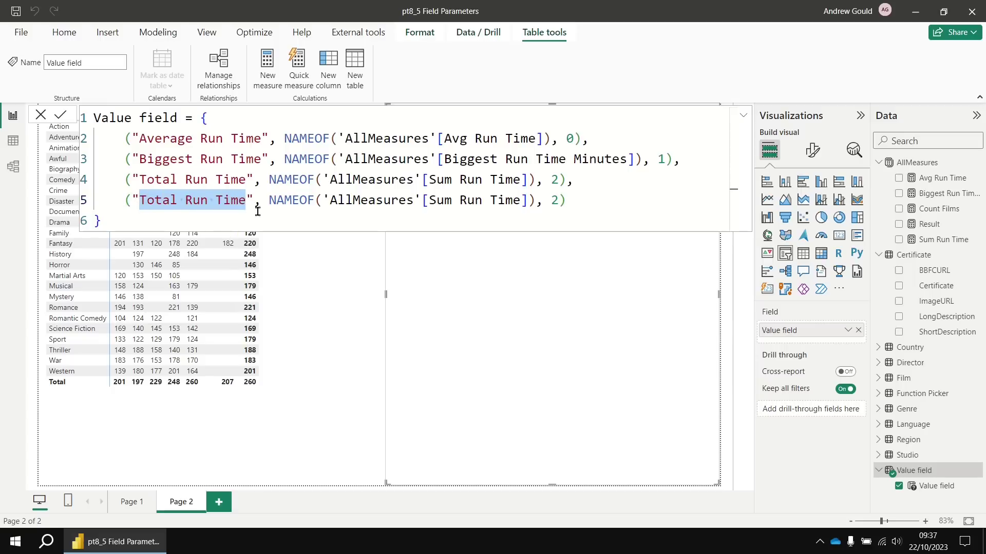
type("Count of Fi")
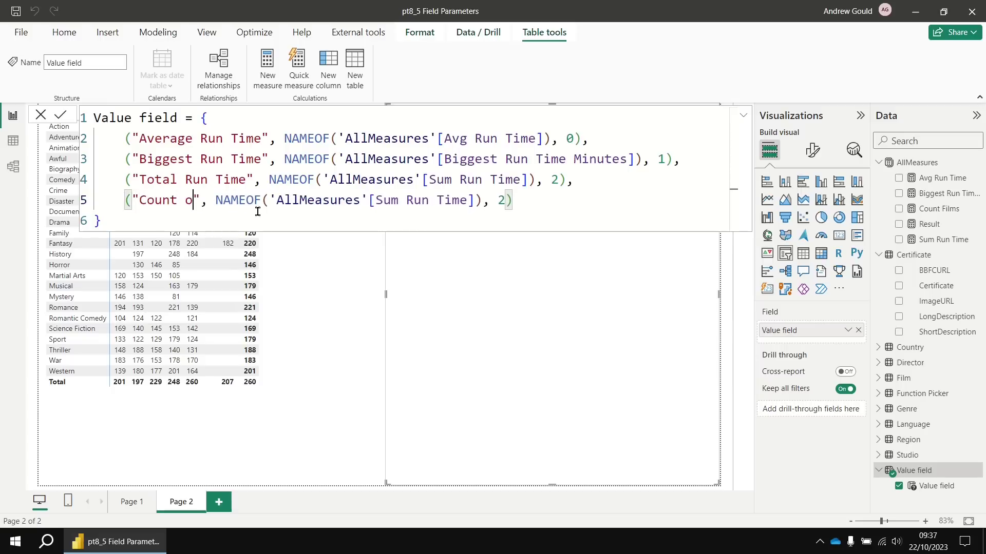
type("lms")
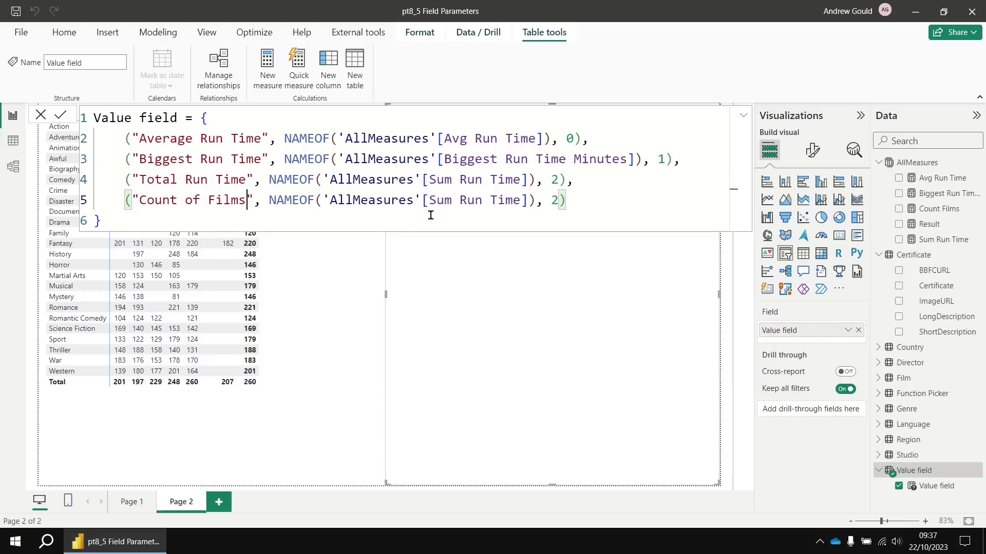
left_click_drag(429, 201, 521, 200)
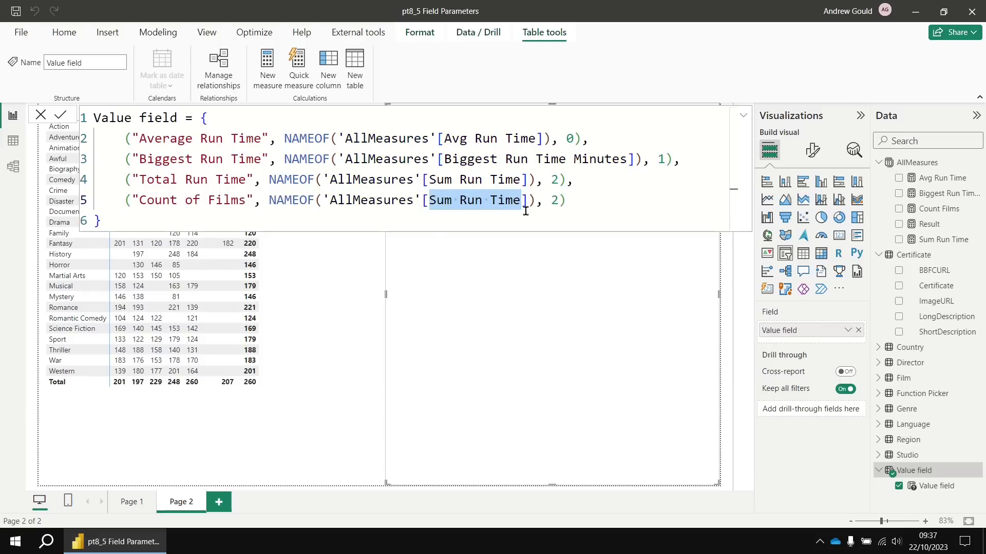
type("C")
key("Tab")
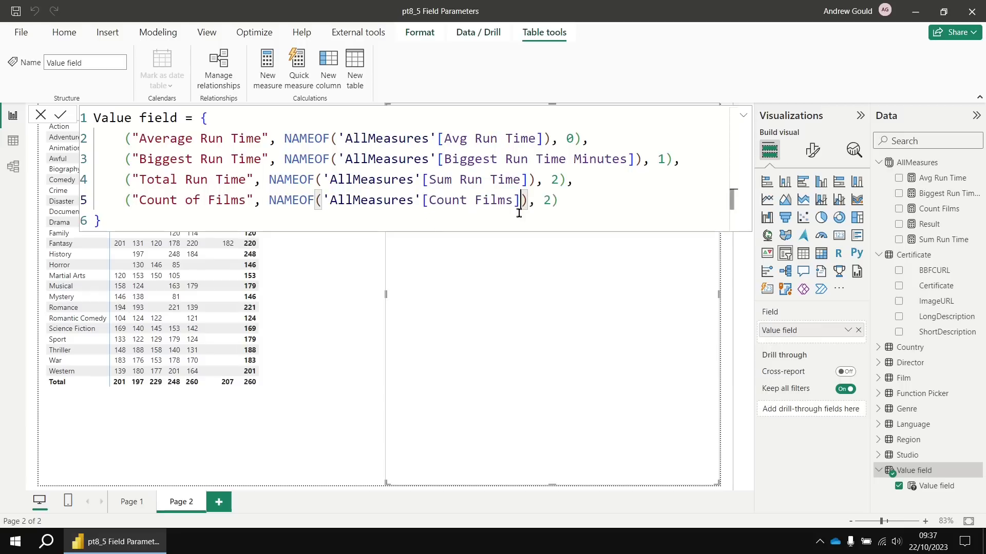
double_click(552, 201)
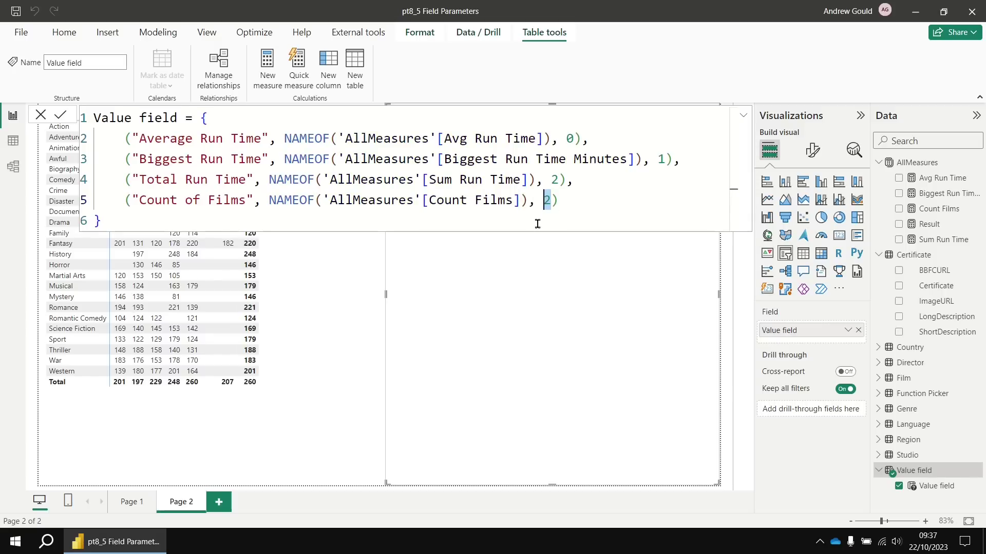
type("3")
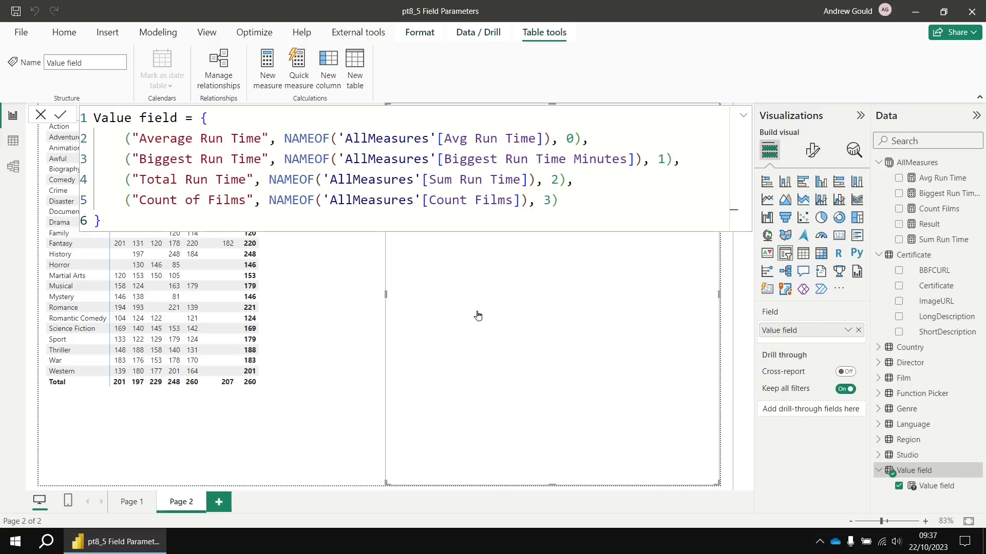
key("Return")
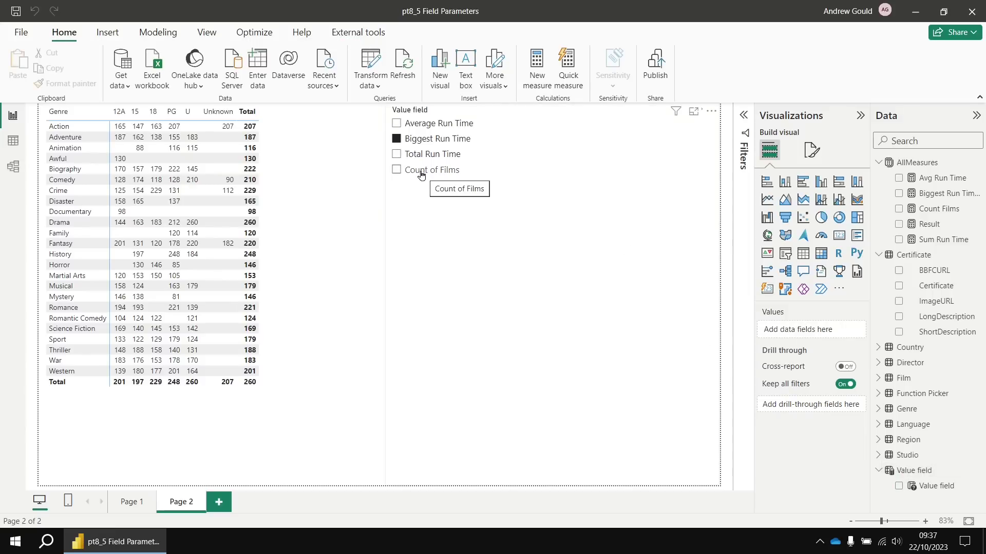
Select Count of Films in the Value field slicer so the matrix totals 1200 films.
left_click(396, 170)
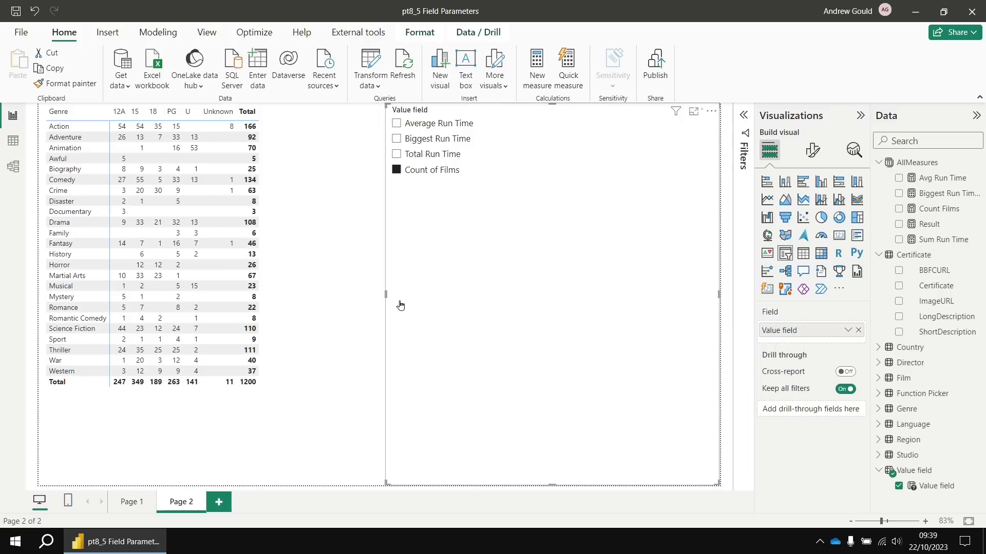
Narrow the Value field slicer to the right and move the matrix lower toward the centre.
left_click_drag(385, 295, 617, 294)
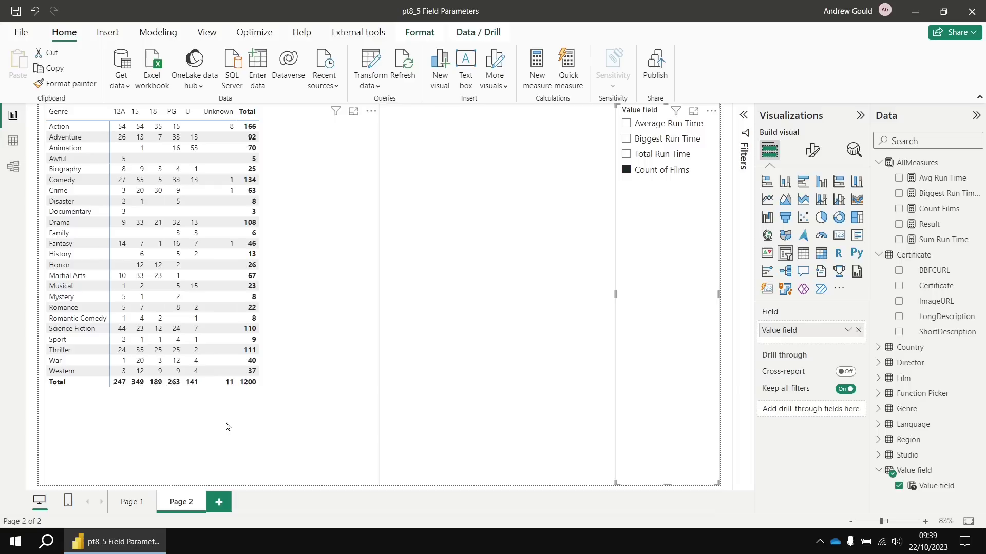
left_click_drag(227, 426, 458, 431)
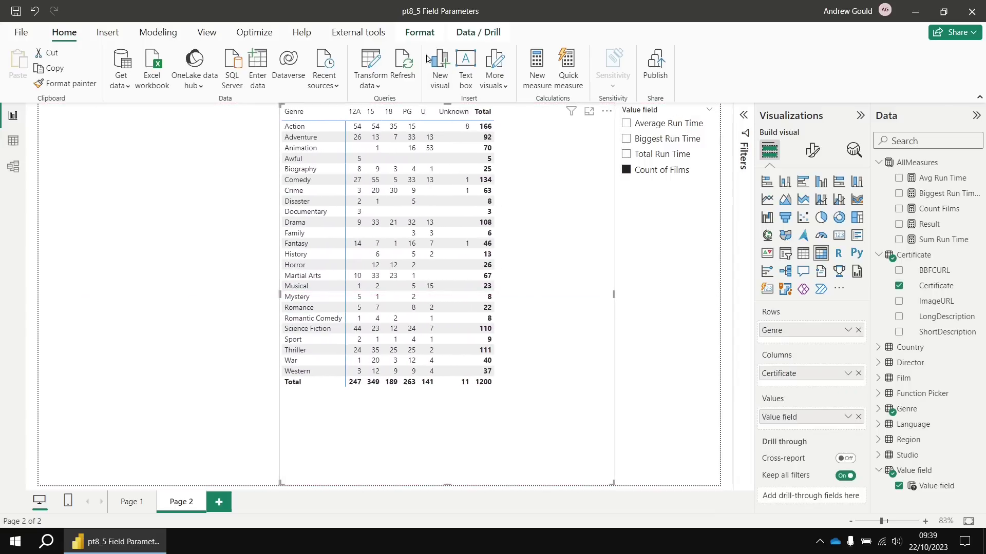
left_click_drag(444, 102, 429, 191)
left_click(382, 137)
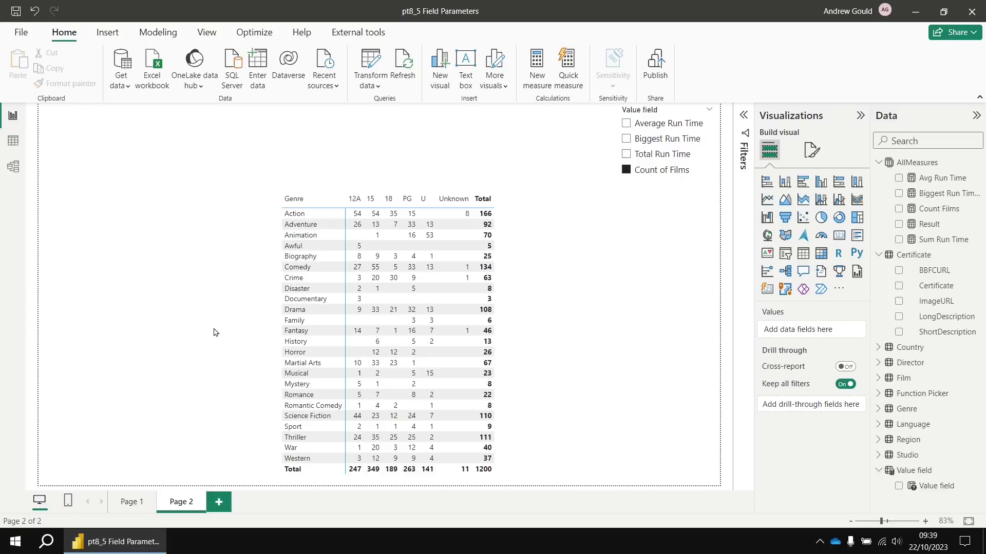
Start a new fields parameter named Row field from the Modeling ribbon.
left_click(155, 34)
left_click(261, 84)
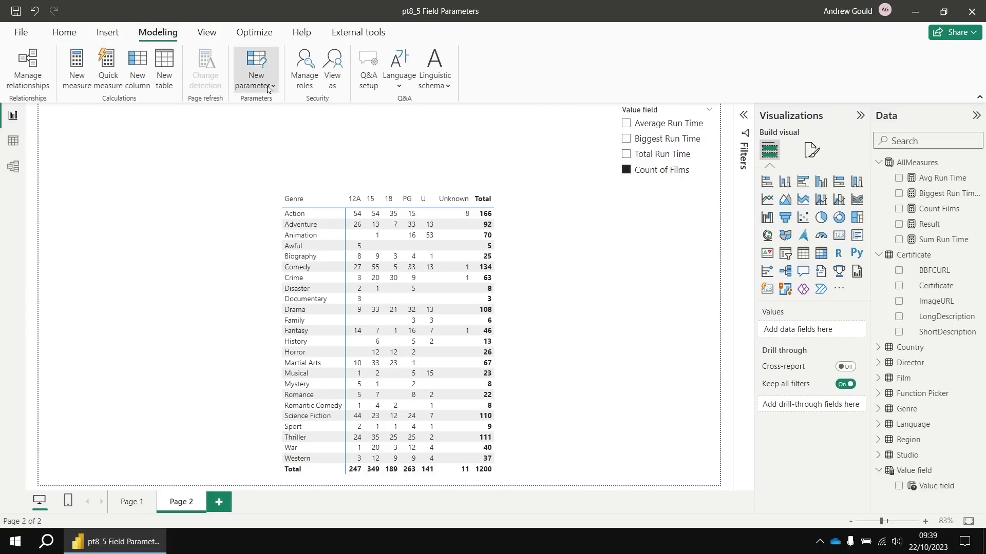
left_click(257, 132)
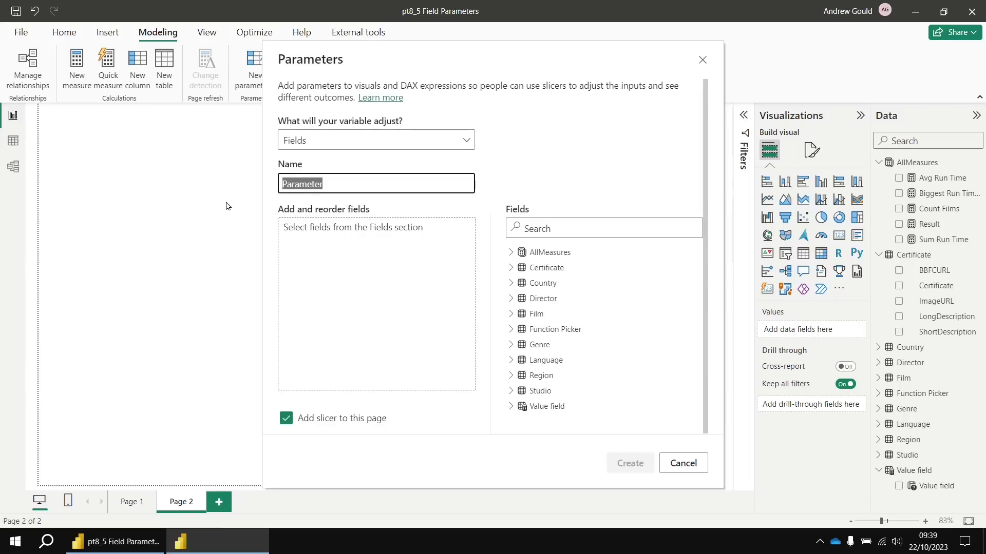
type("Row field")
left_click(356, 246)
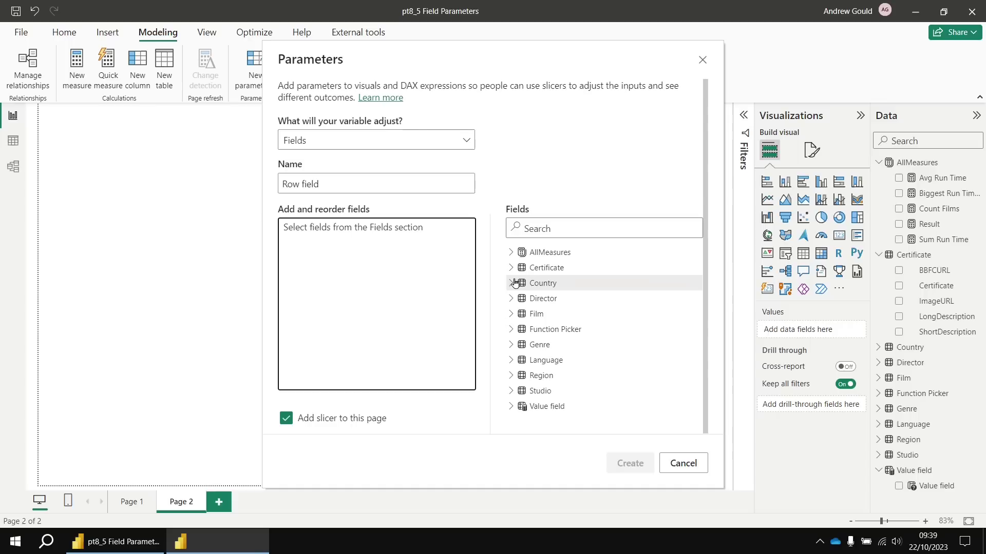
Add the Director FullName, Genre and Studio fields, then create the parameter with its slicer.
left_click(511, 303)
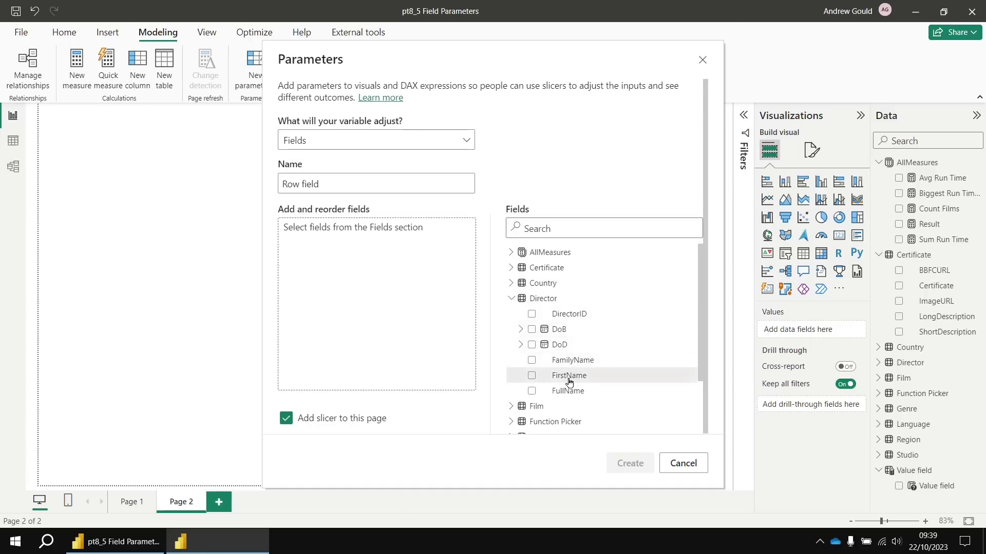
left_click_drag(568, 392, 363, 288)
left_click(509, 298)
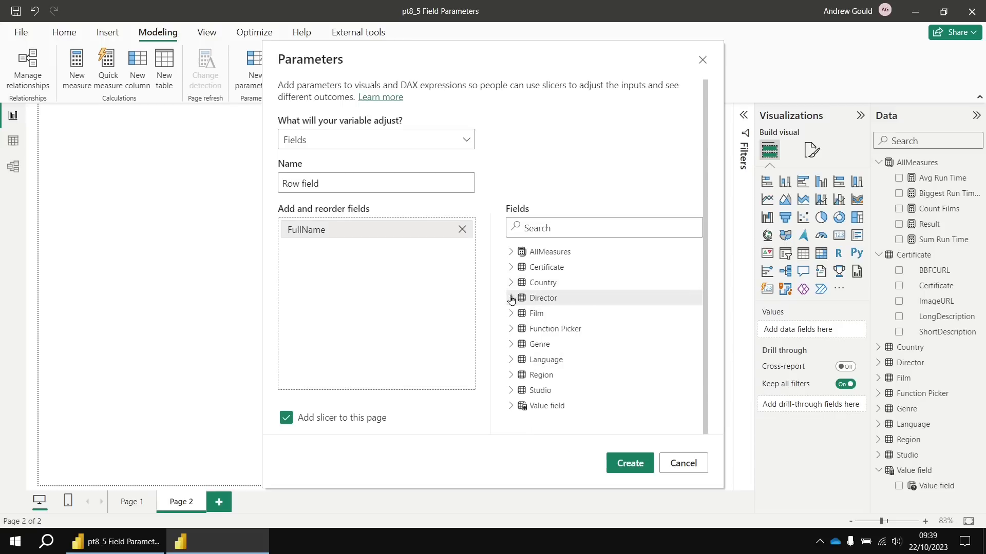
left_click(510, 345)
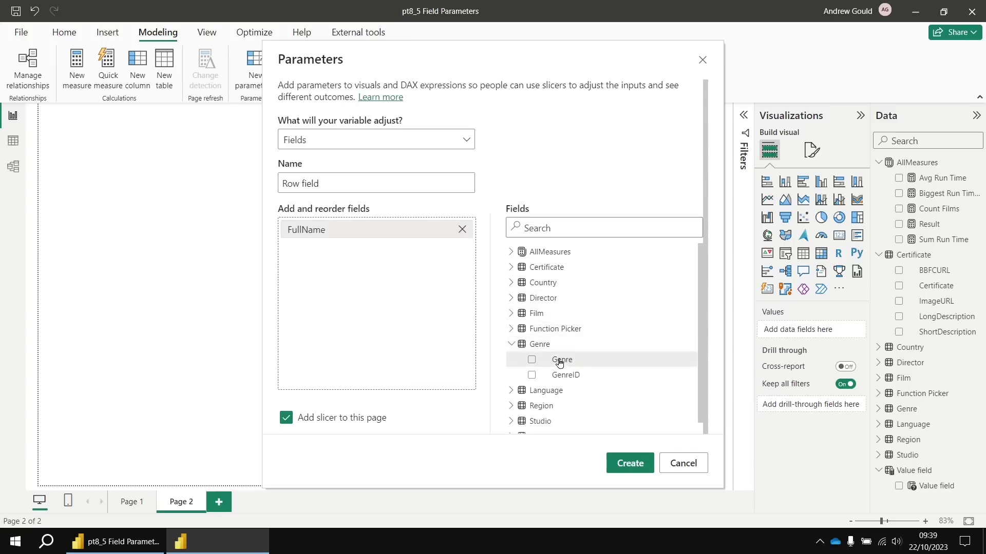
left_click_drag(561, 360, 438, 291)
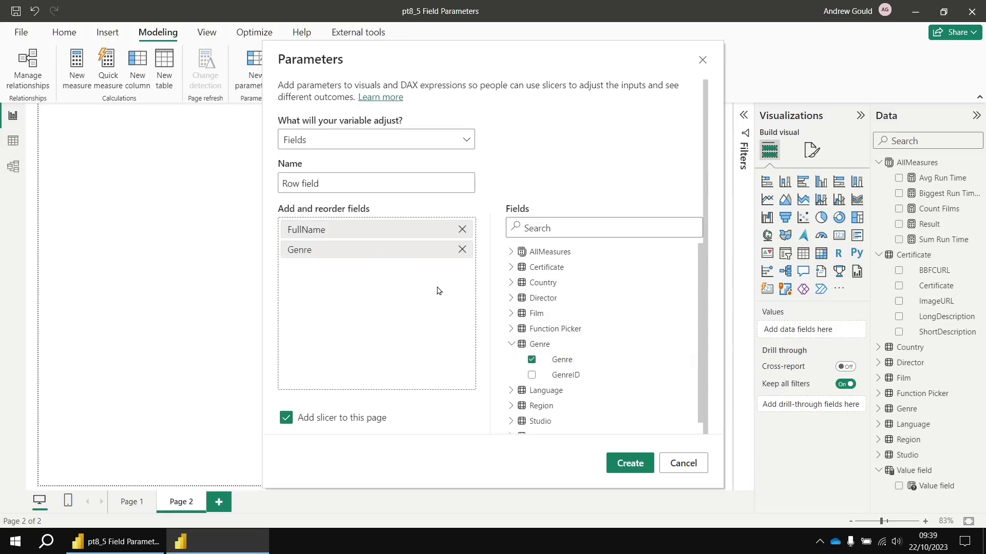
left_click(511, 344)
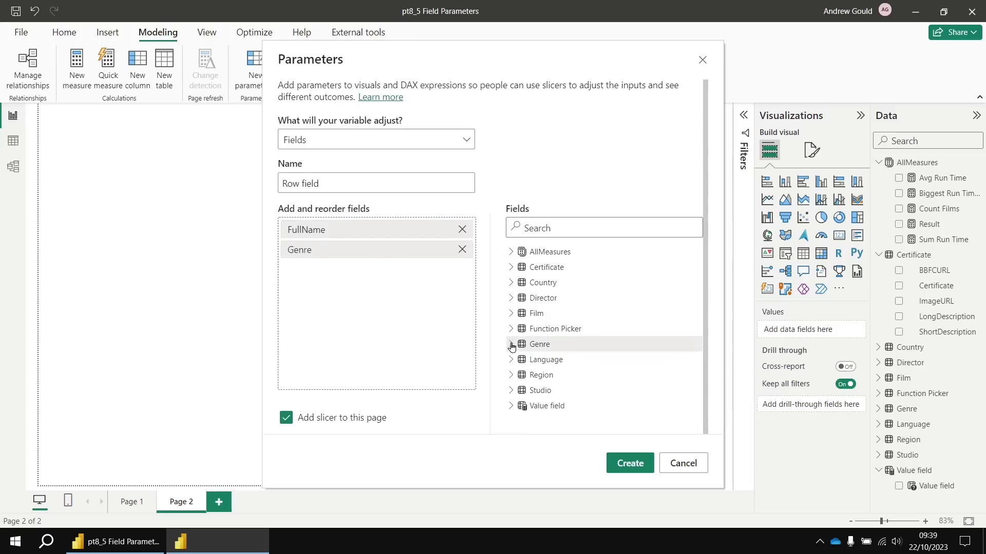
left_click(511, 390)
left_click_drag(562, 405, 379, 287)
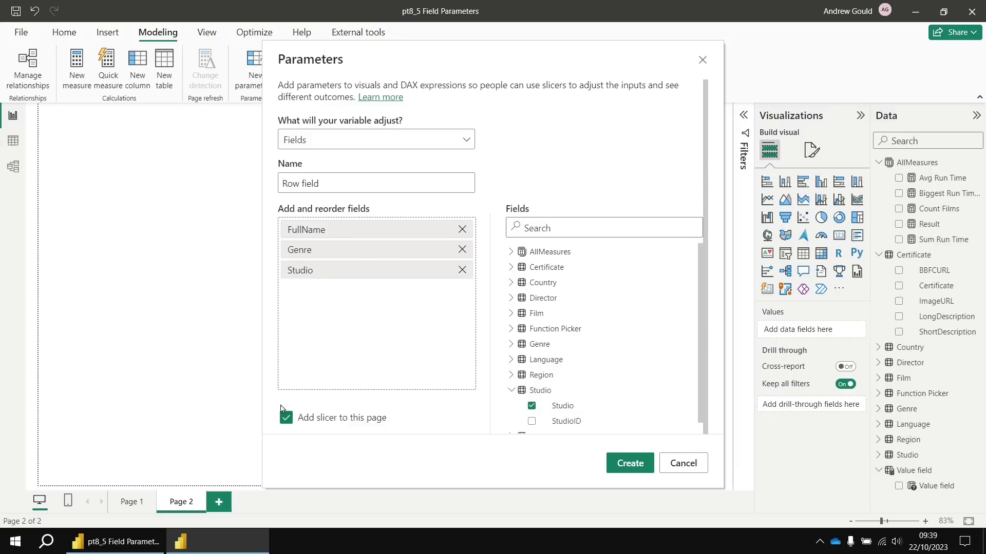
left_click(630, 465)
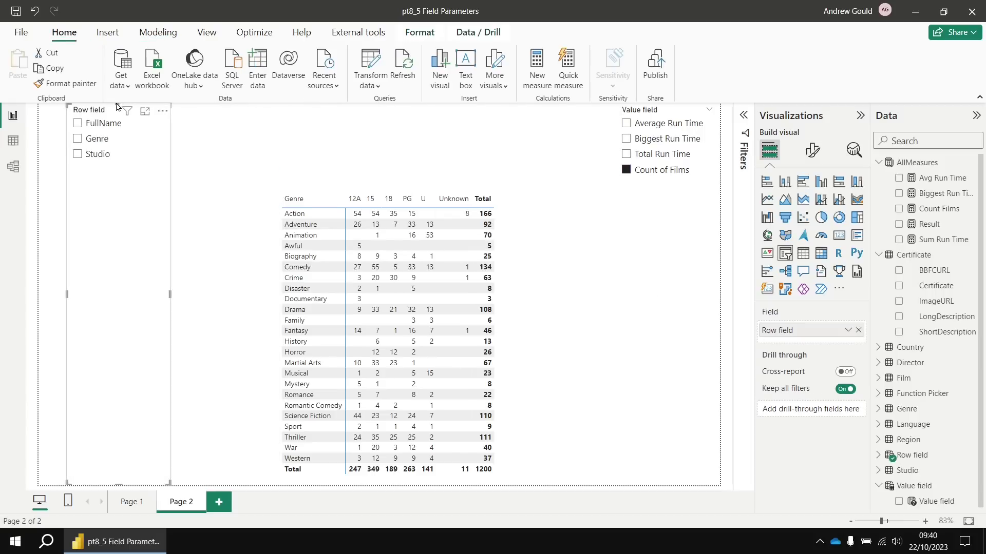
Shorten the Row field slicer, position it left of the matrix, and choose Genre in it.
left_click_drag(127, 236, 229, 250)
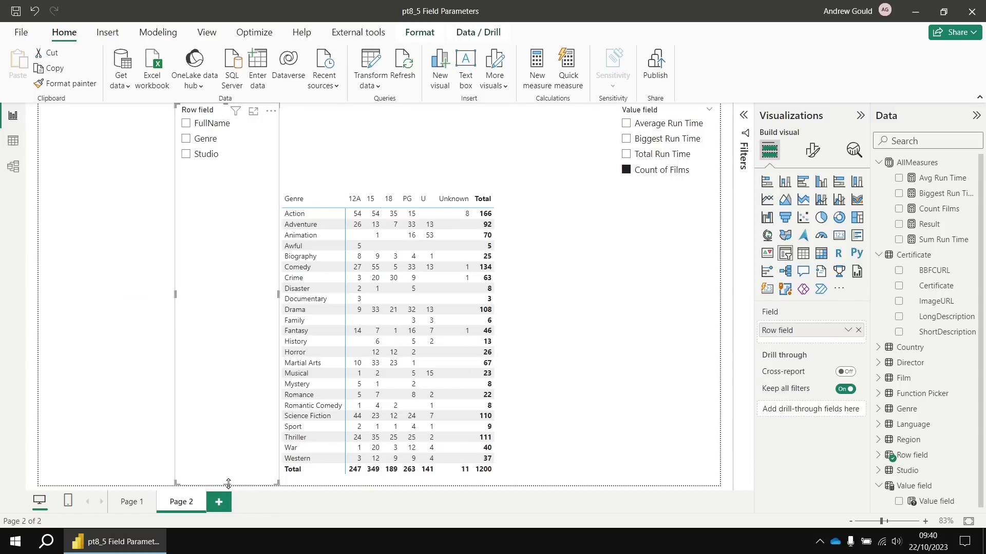
left_click_drag(227, 483, 237, 348)
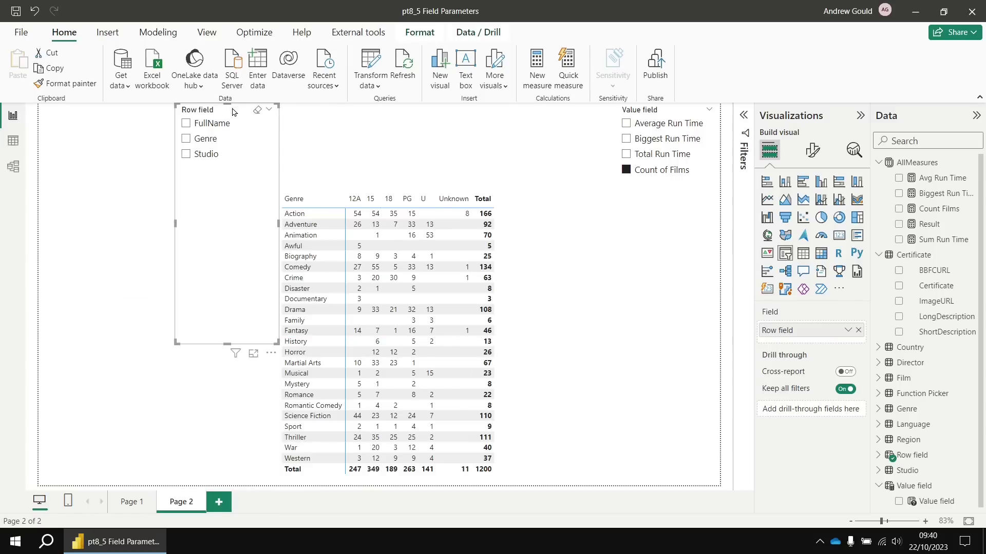
left_click_drag(233, 112, 231, 198)
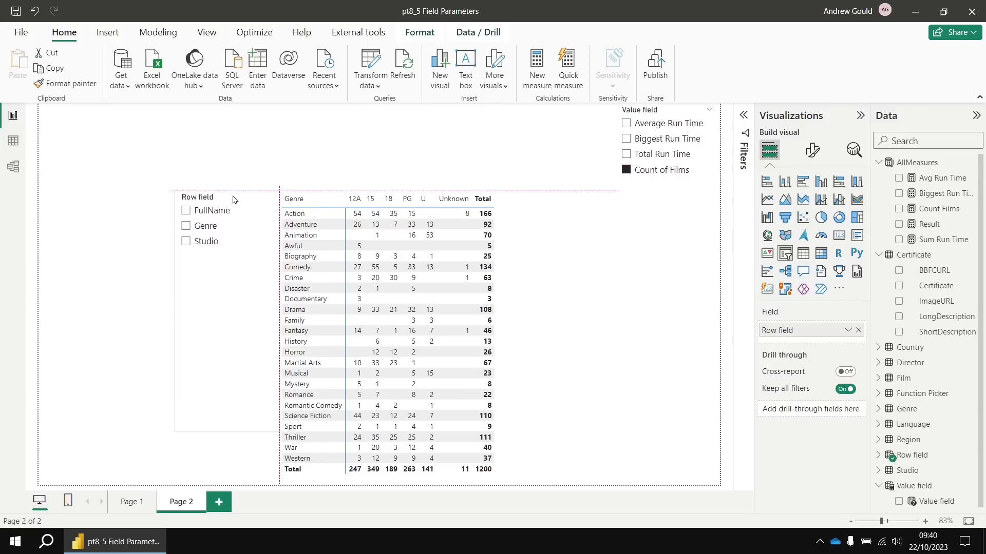
left_click(186, 241)
left_click(186, 211)
left_click(186, 226)
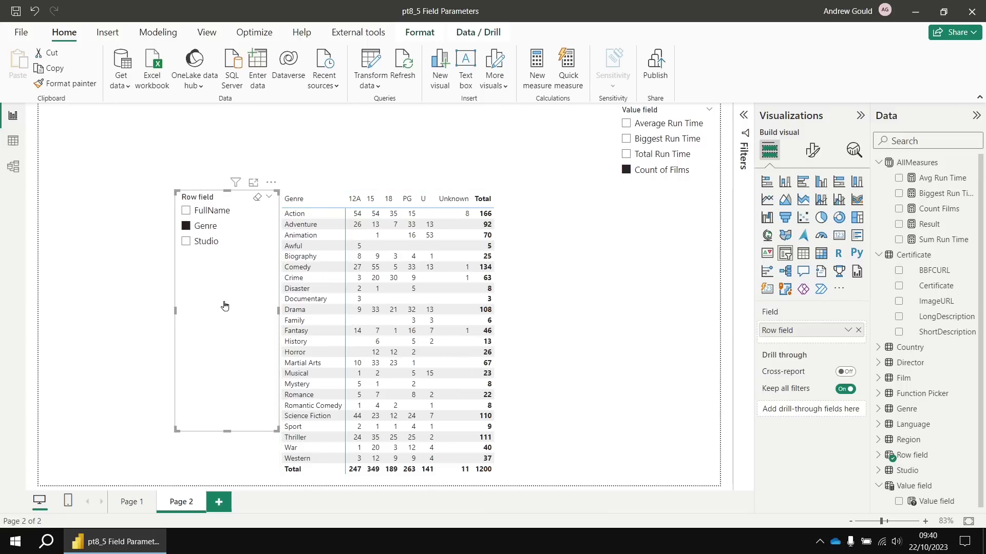
Replace Genre in the matrix Rows well with the Row field parameter.
left_click(553, 343)
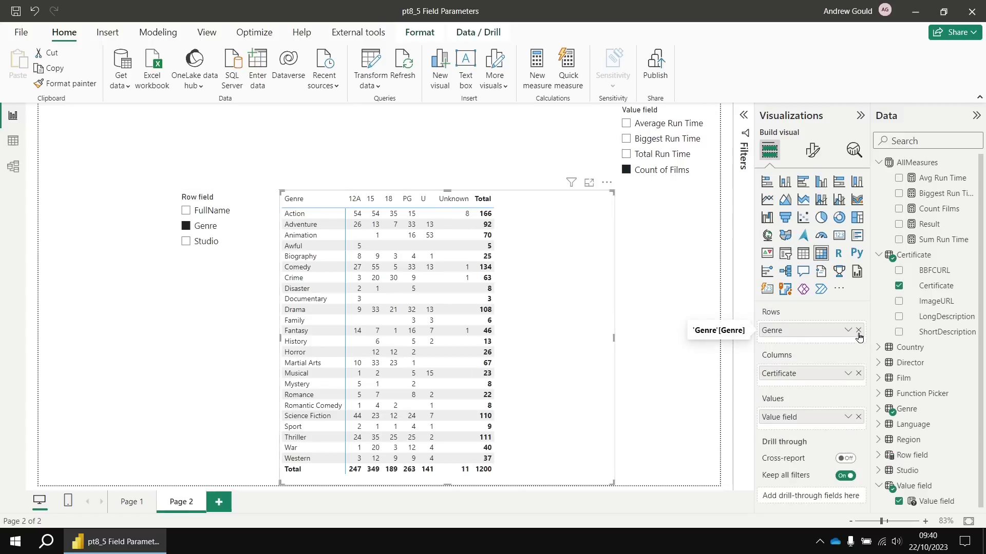
left_click(858, 331)
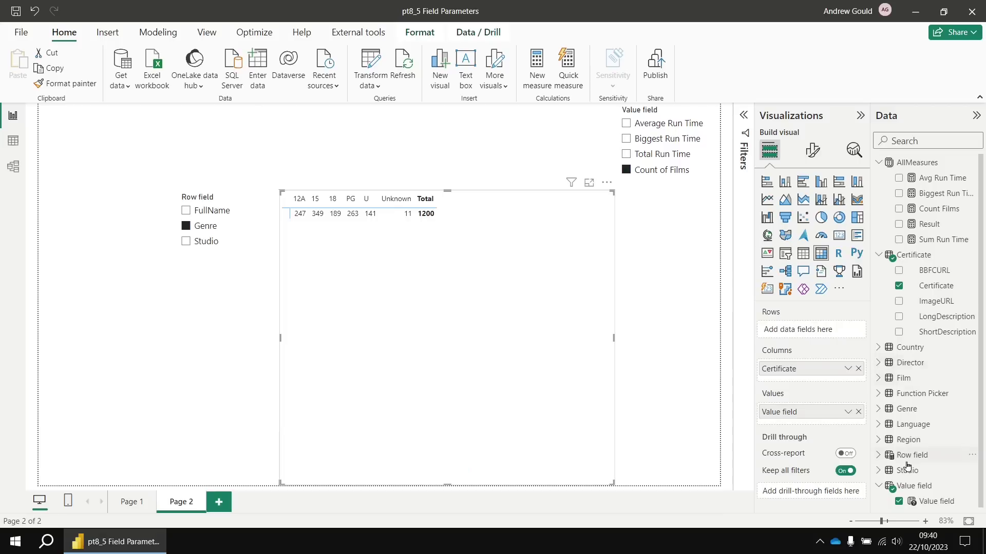
left_click(890, 459)
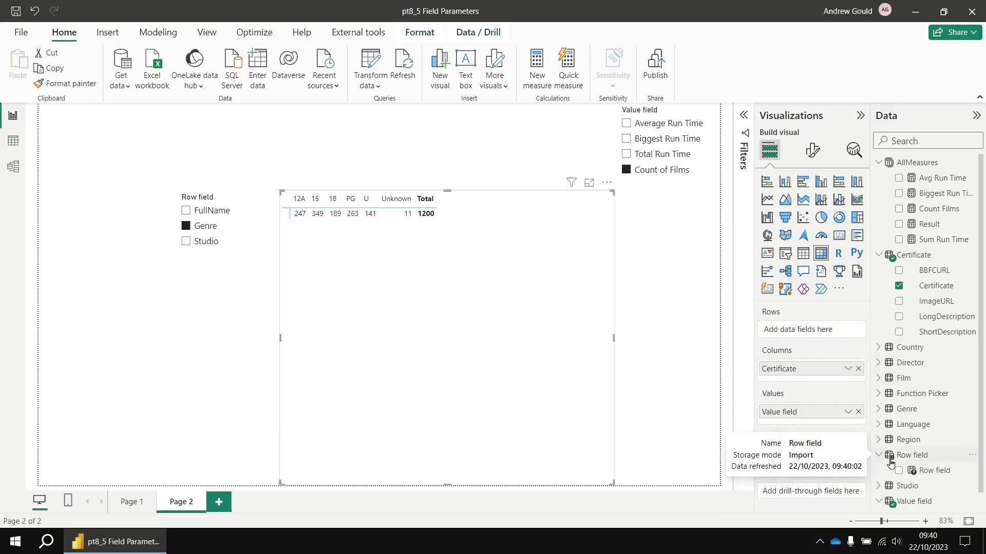
left_click(930, 475)
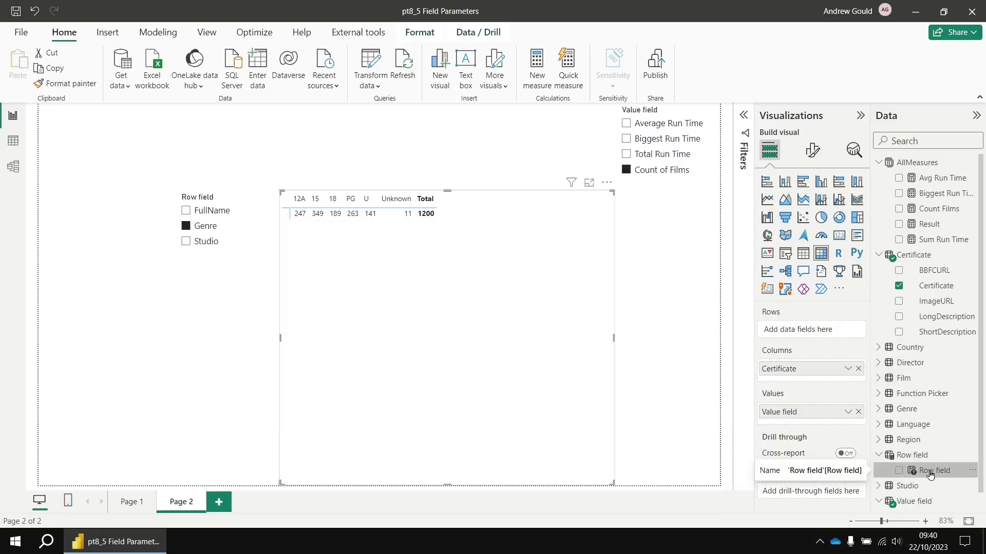
left_click_drag(930, 474, 821, 332)
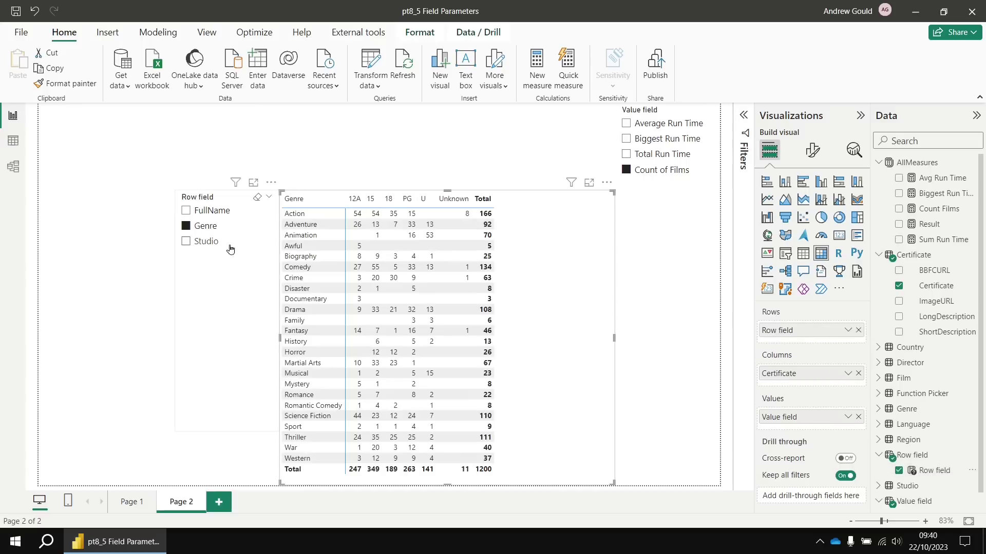
Try the Row field slicer with Studio, FullName and Genre individually, ending on Studio.
left_click(186, 242)
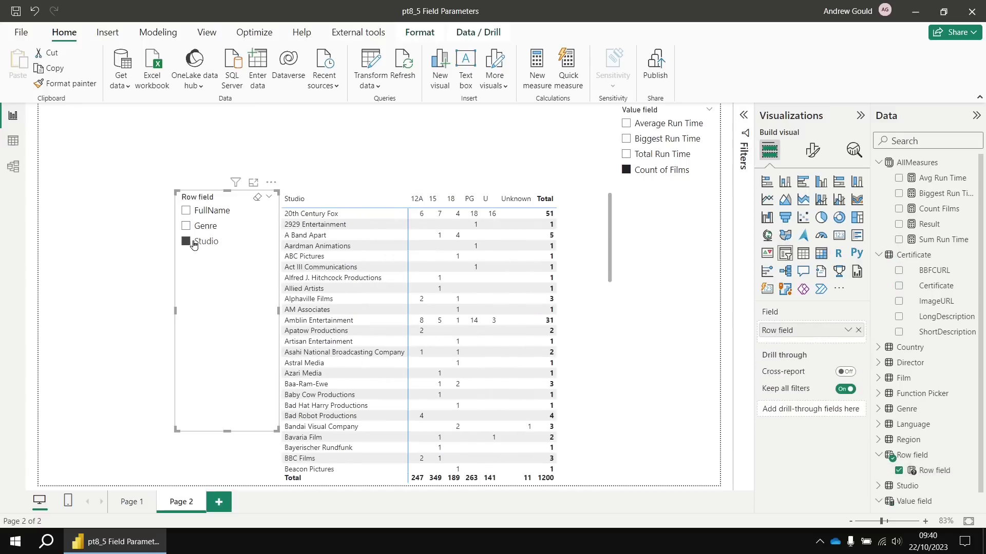
left_click(186, 212)
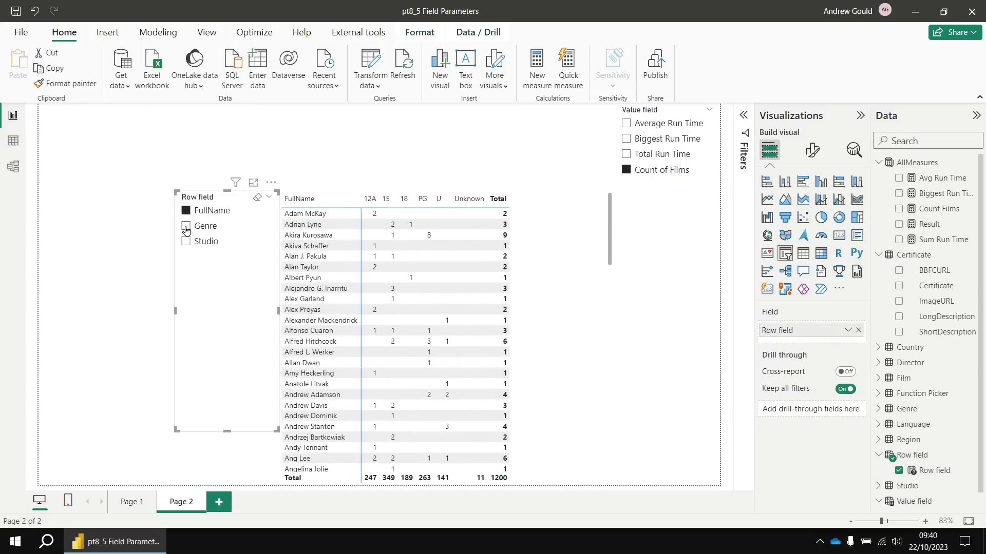
left_click(186, 226)
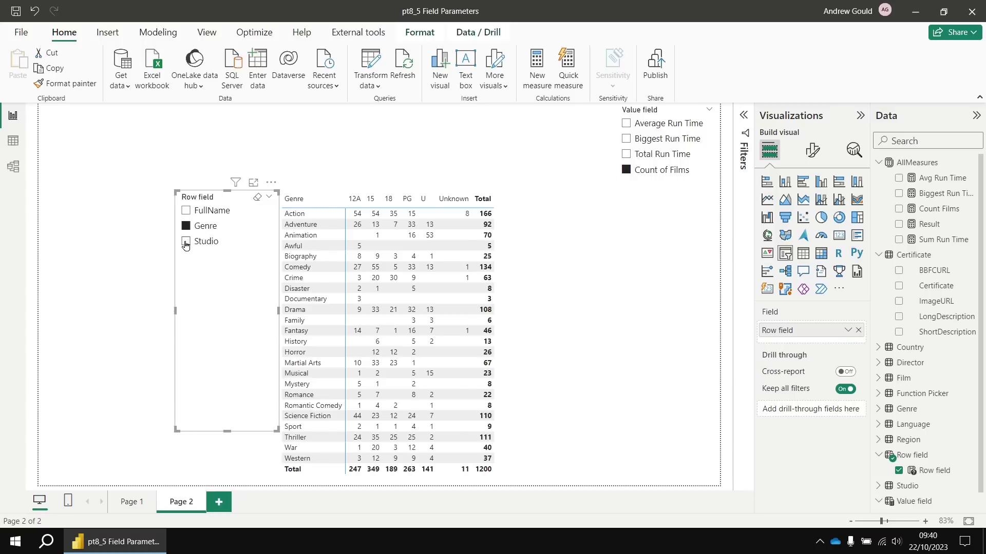
left_click(186, 243)
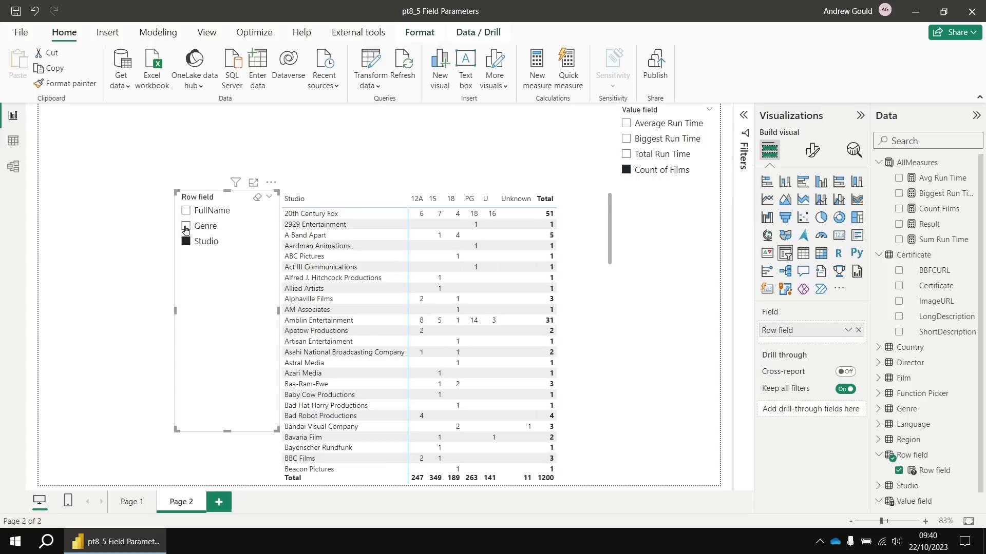
Add Genre under Studio and expand then collapse 20th Century Fox, 2929 Entertainment and A Band Apart.
left_click(185, 226, "ctrl")
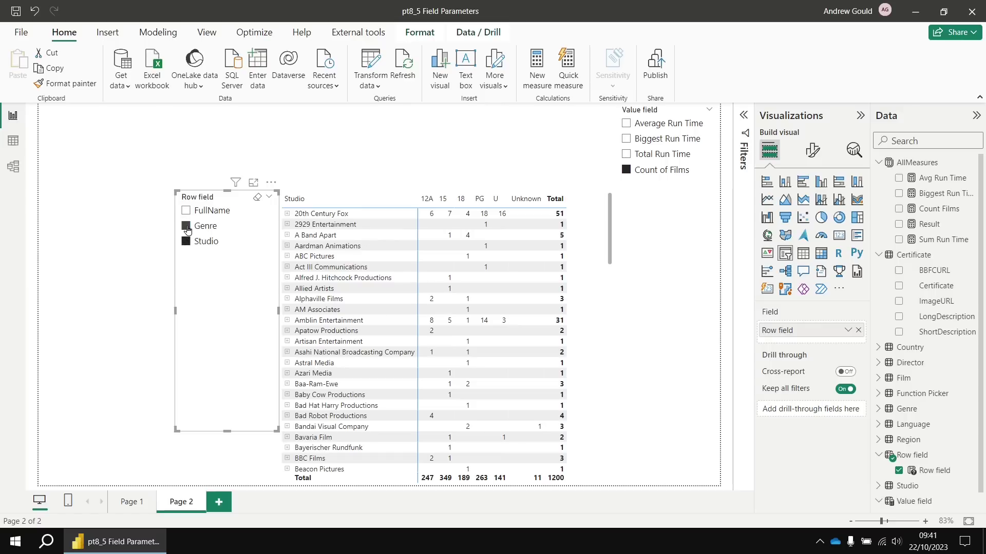
left_click(287, 215)
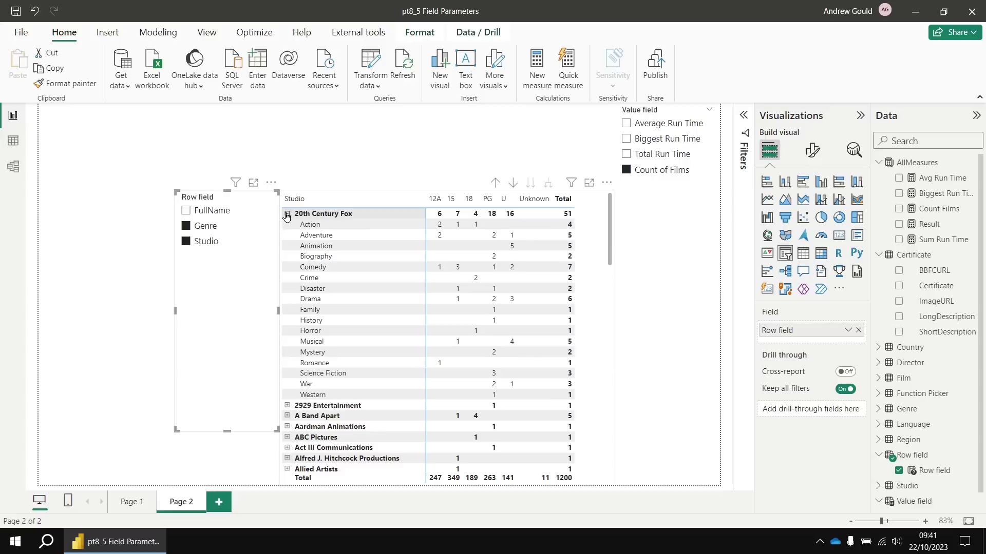
left_click(286, 215)
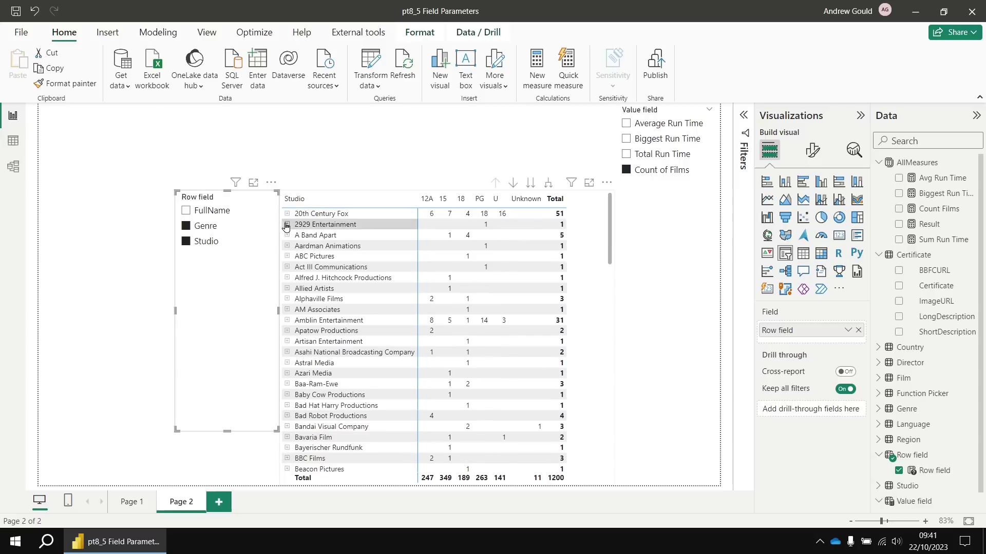
left_click(287, 224)
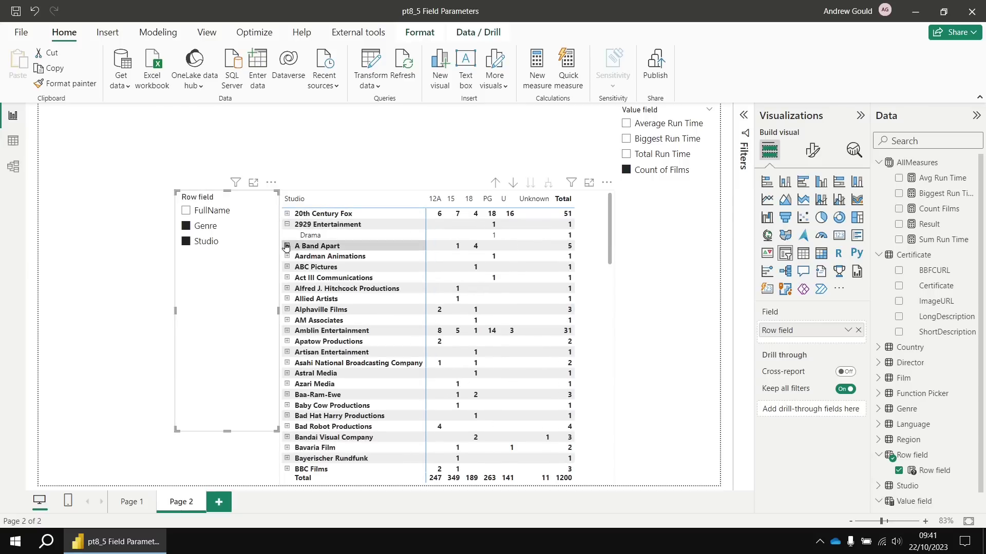
left_click(286, 246)
left_click(287, 246)
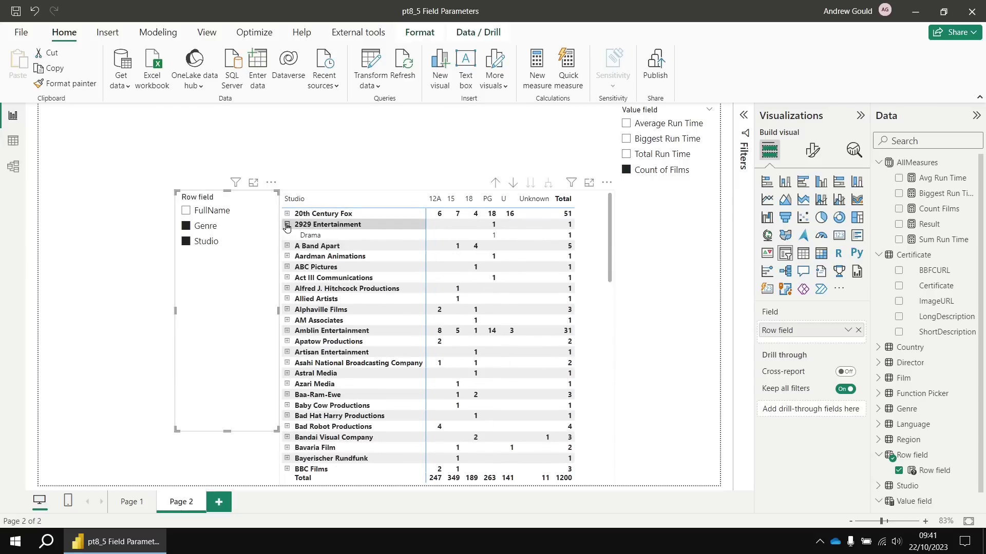
left_click(286, 225)
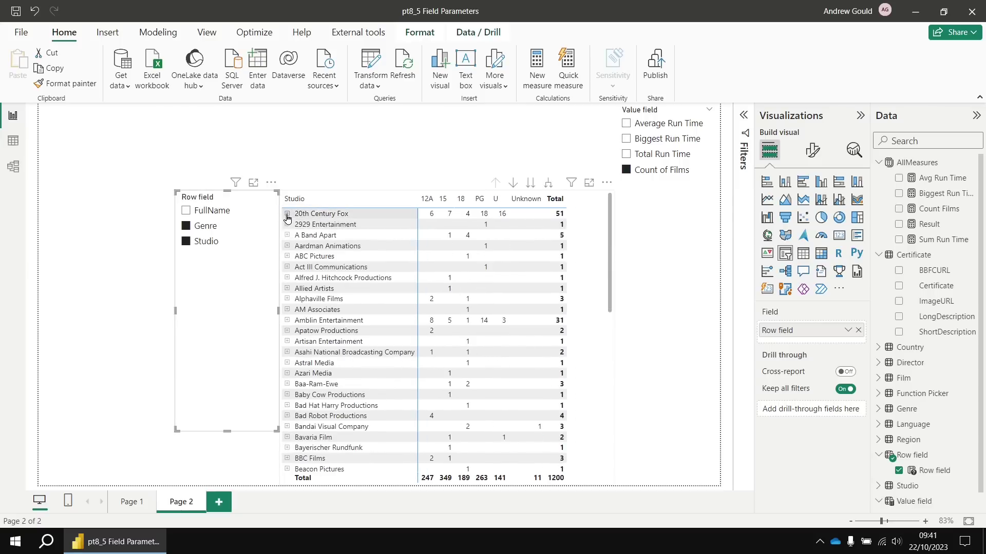
Add FullName as a third level, clear the slicer, and expand the first director down to Comedy's studio.
left_click(186, 213)
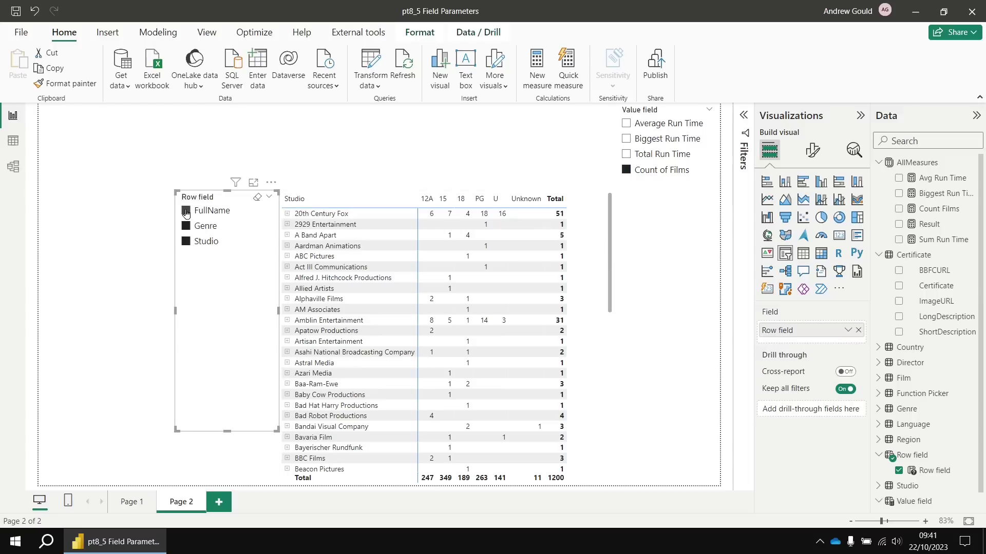
left_click(288, 214)
left_click(293, 223)
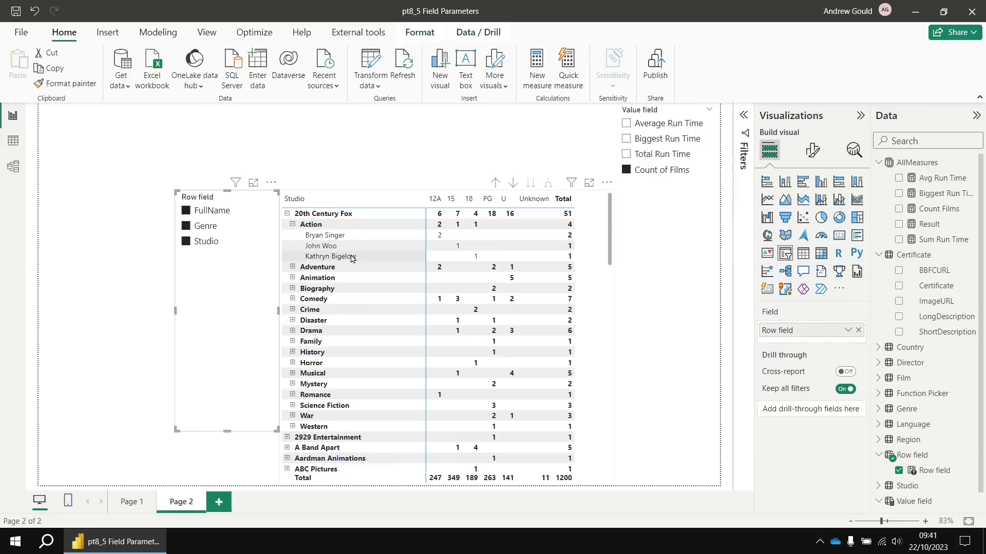
left_click(257, 201)
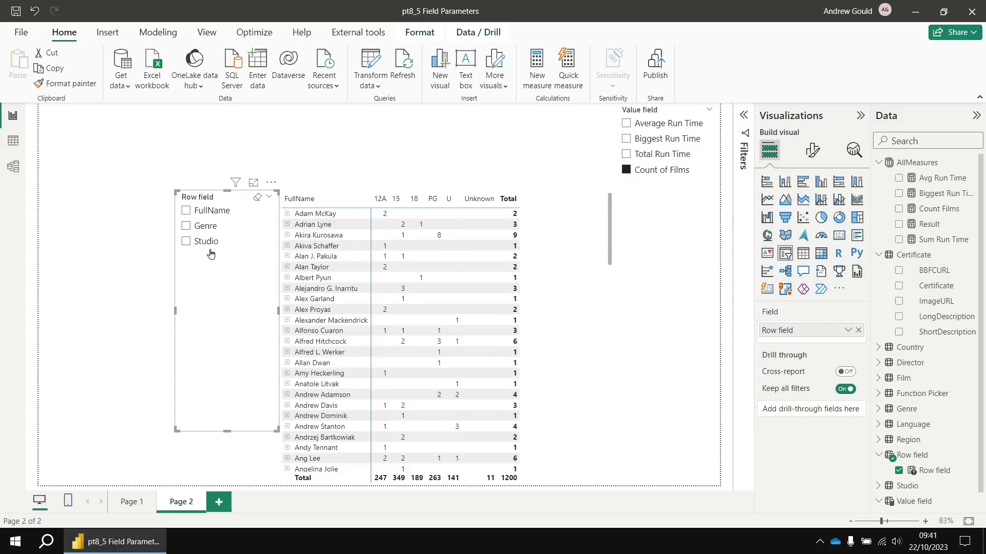
left_click(287, 213)
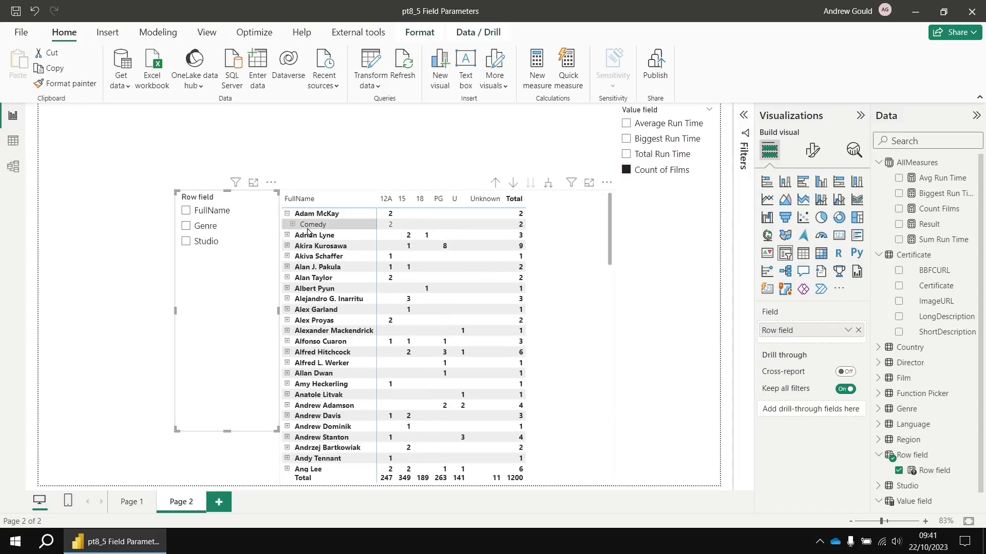
left_click(292, 224)
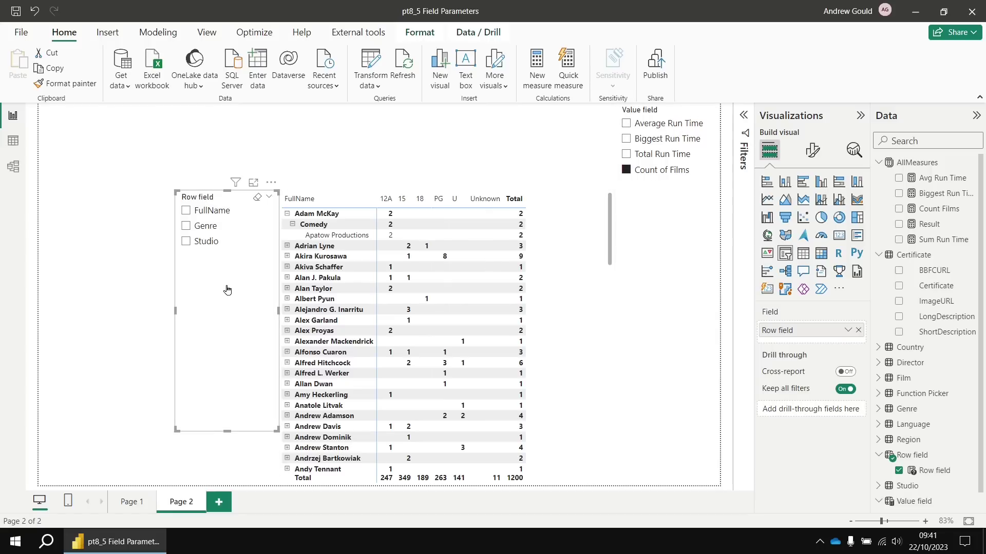
Rename the FullName label to Director in the Row field formula.
left_click(915, 456)
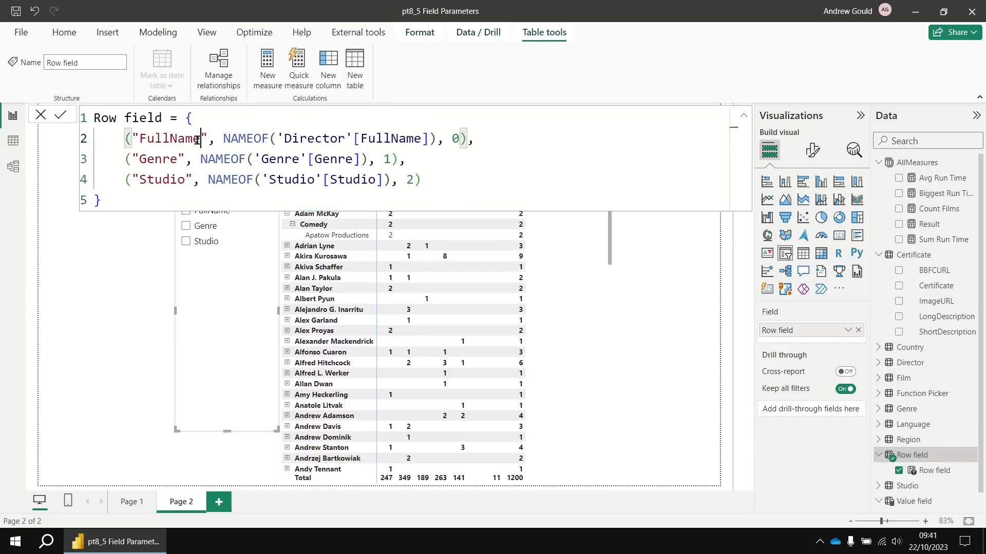
left_click_drag(200, 139, 140, 138)
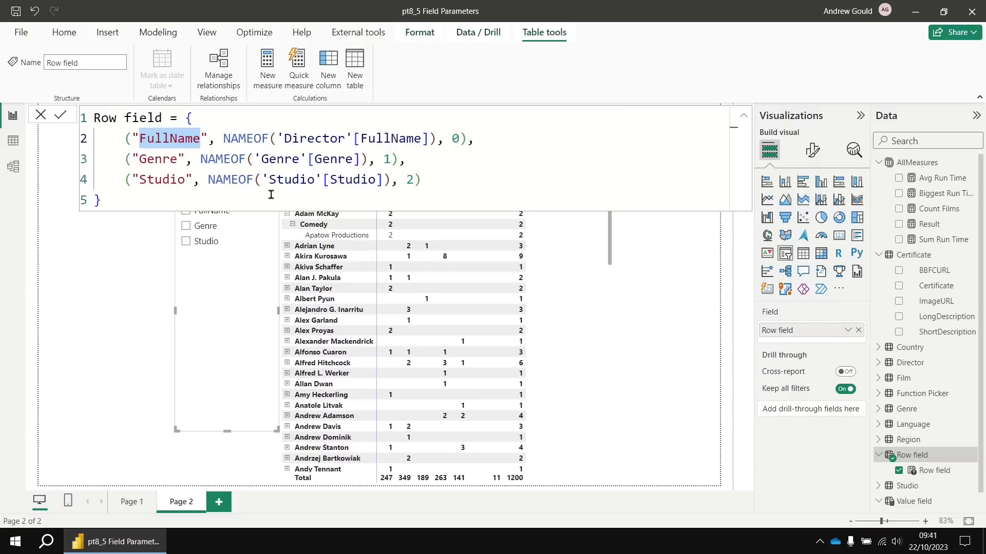
type("Director")
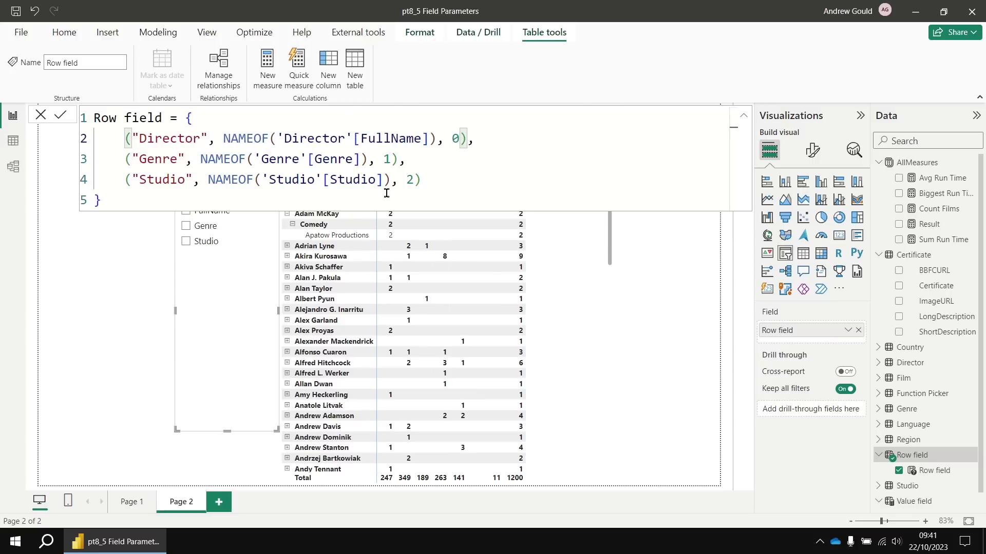
Set the order values to Genre 0, Studio 1, Director 2 and commit the formula.
double_click(386, 160)
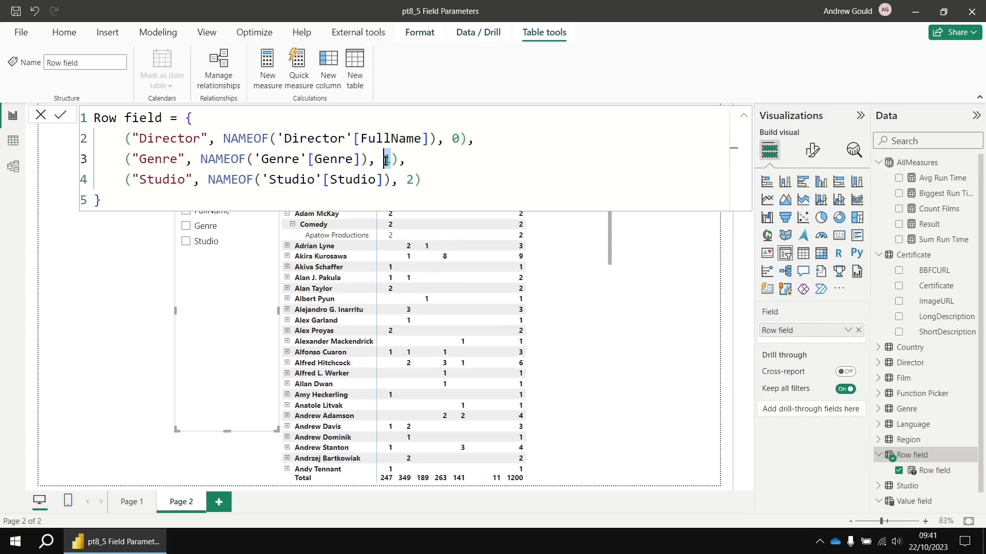
type("0")
double_click(410, 180)
type("1")
double_click(455, 139)
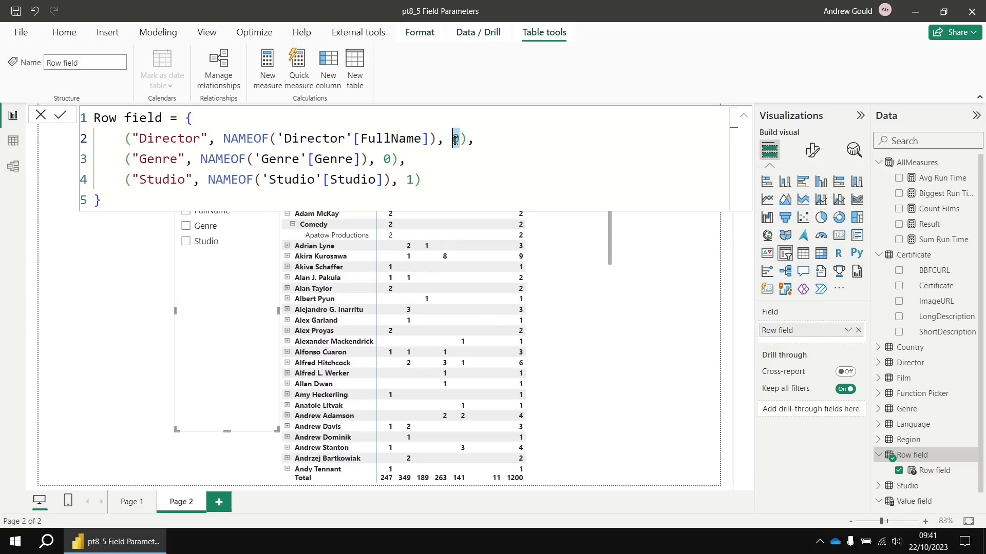
type("2")
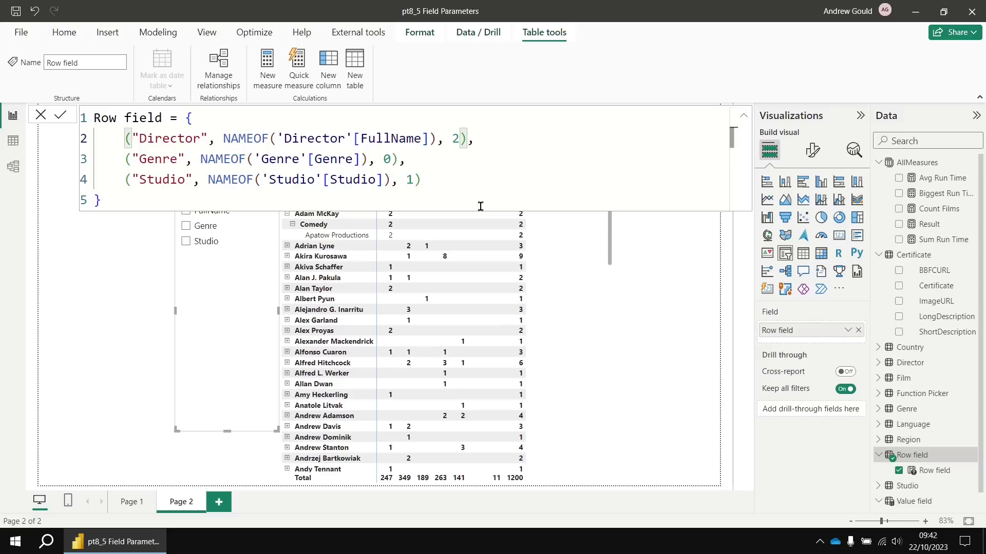
left_click(60, 115)
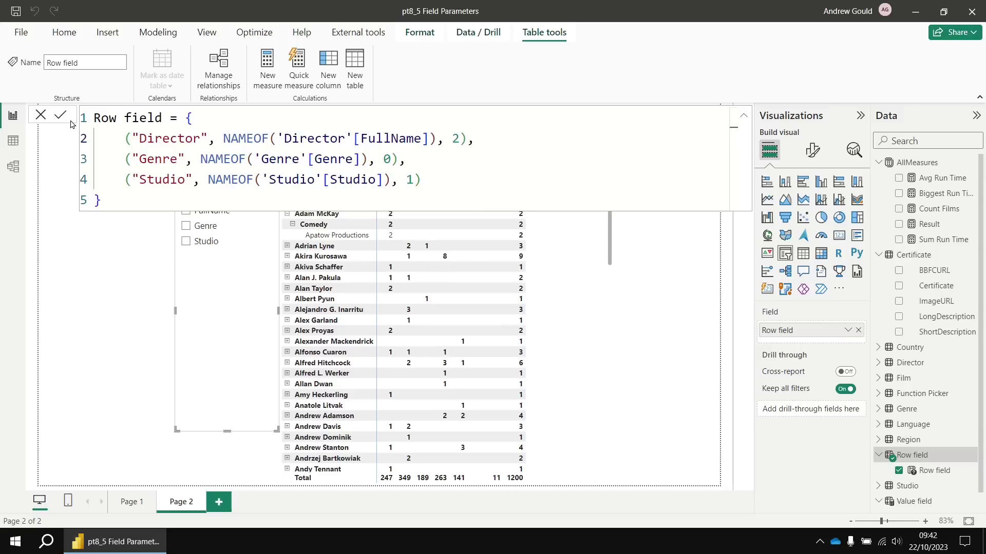
Tick only Genre in the Row field slicer so the matrix counts films by genre.
left_click(128, 314)
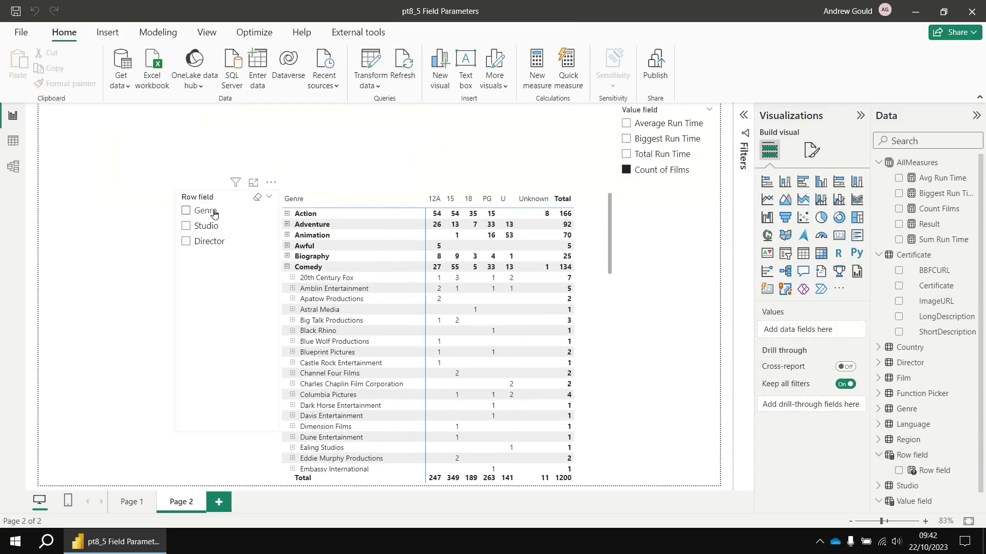
left_click(259, 204)
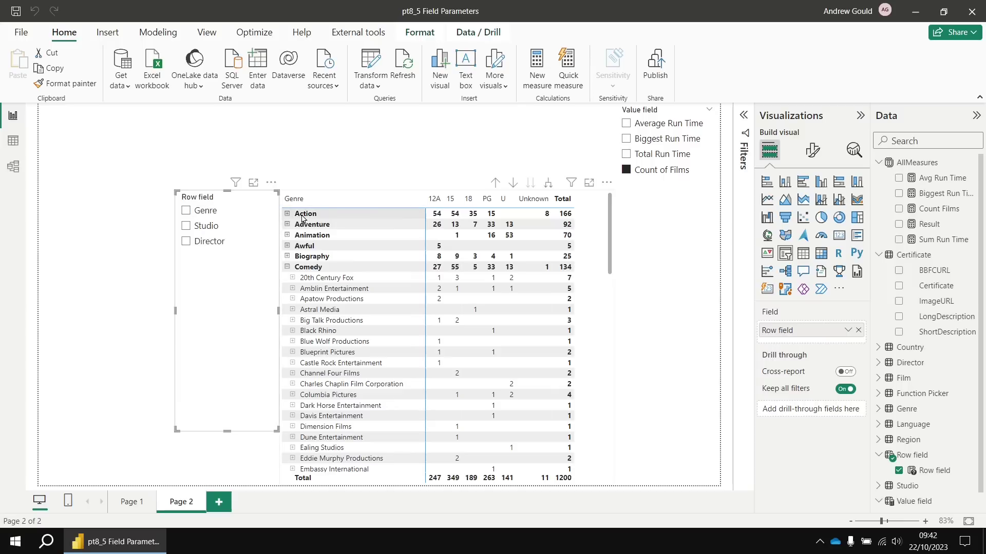
left_click(292, 277)
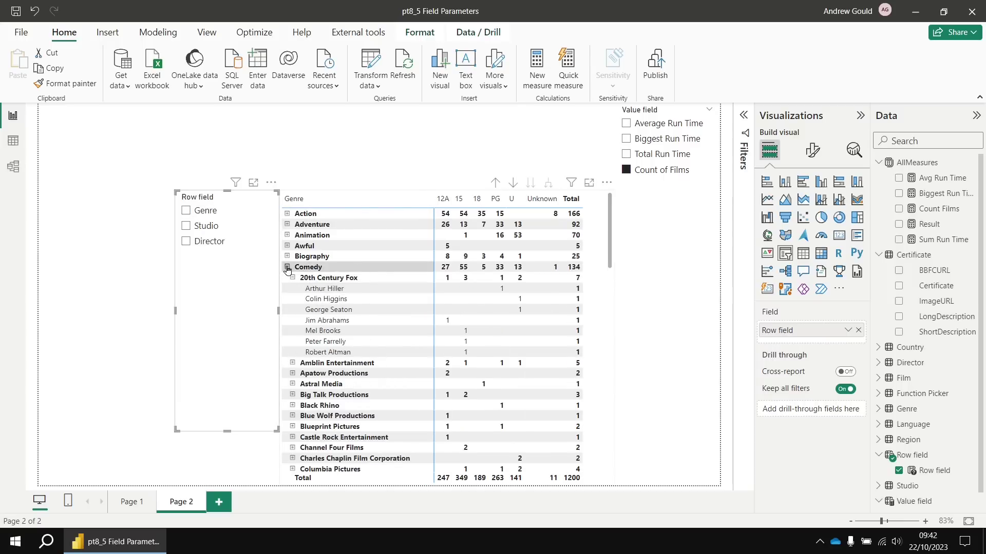
left_click(185, 211)
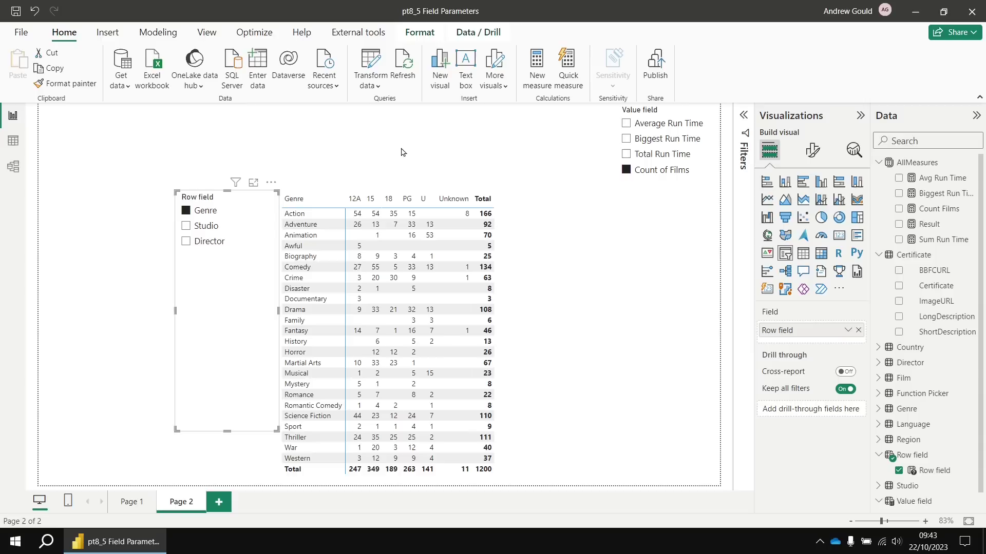
left_click(158, 32)
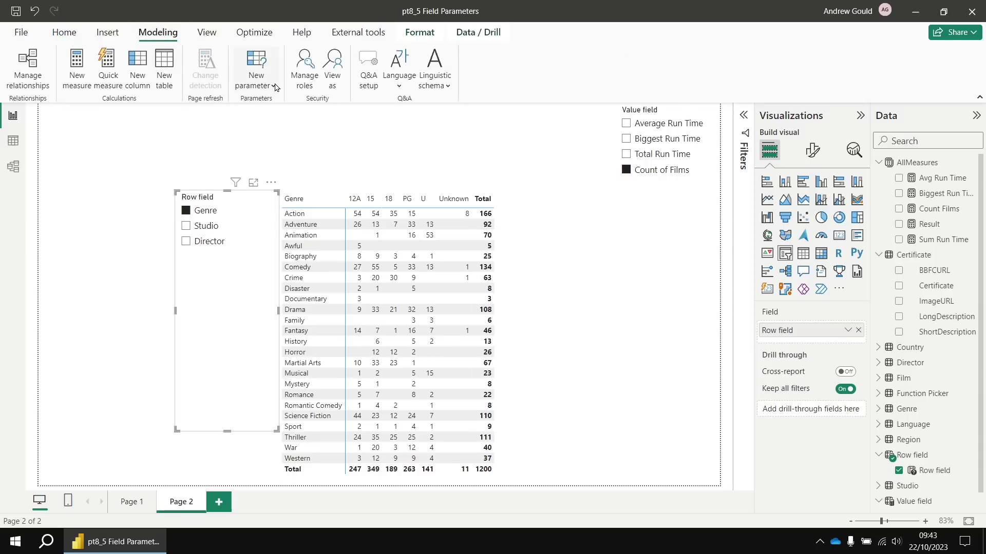
Create a fields parameter named Column field with Certificate and Region, including its slicer.
left_click(258, 79)
left_click(251, 127)
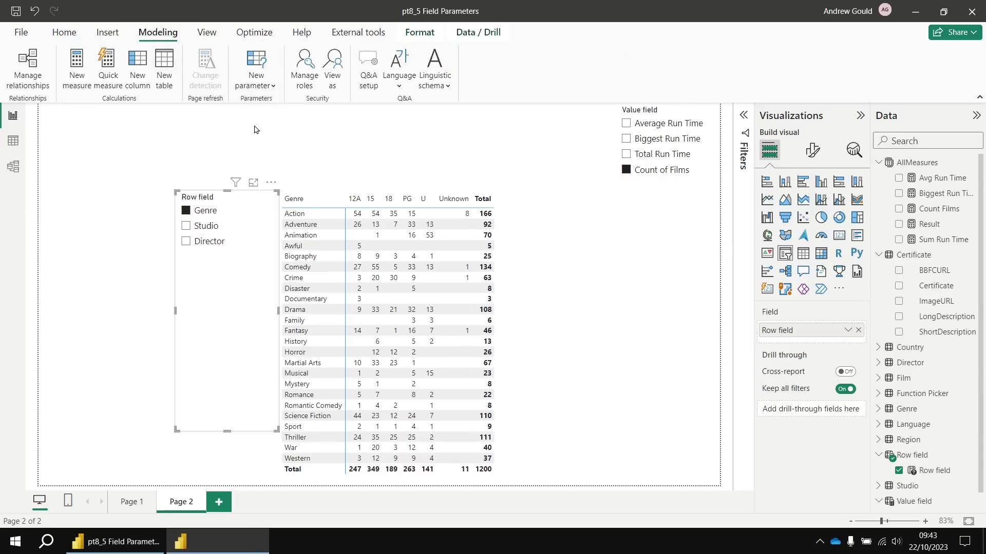
double_click(315, 184)
type("Column field")
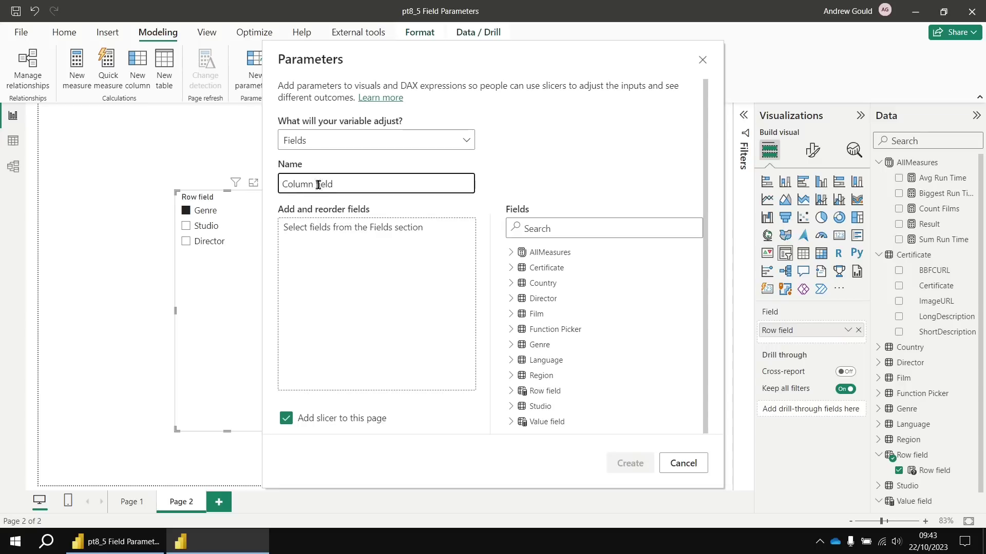
left_click(379, 232)
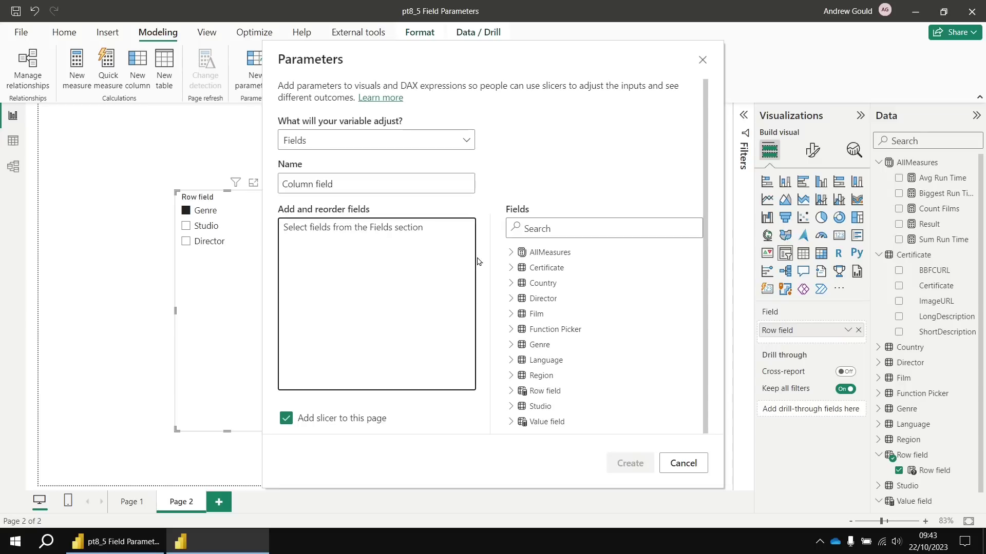
left_click(511, 269)
left_click_drag(565, 296, 385, 267)
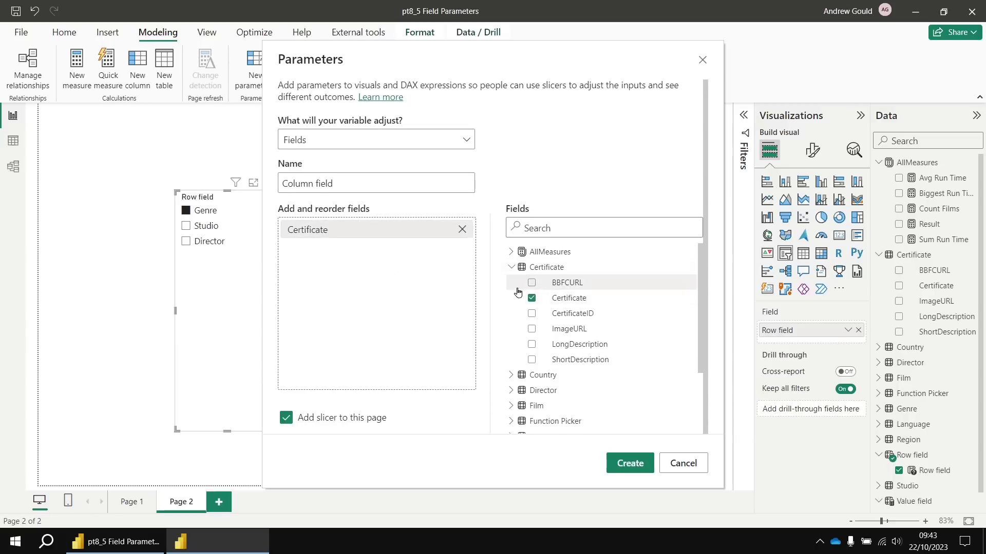
left_click(511, 267)
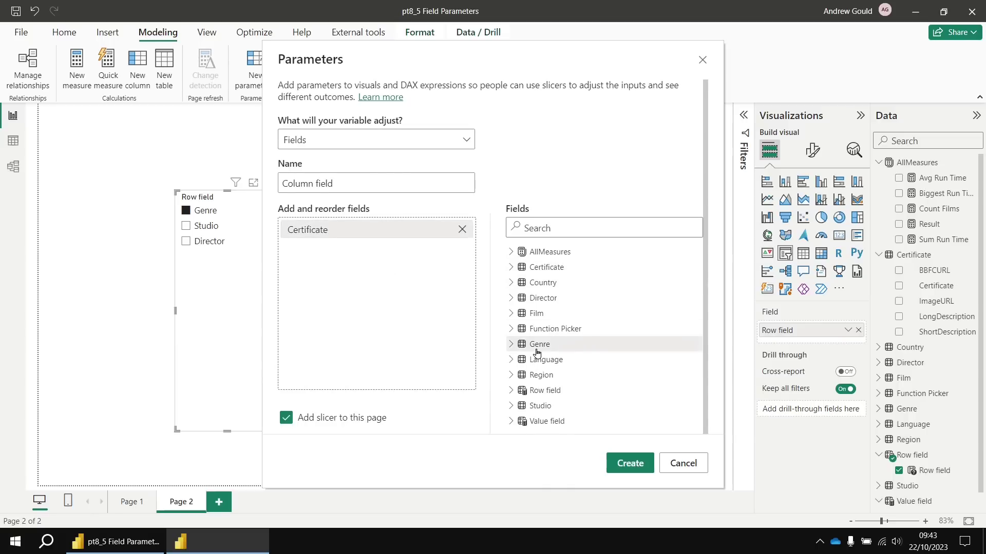
left_click(511, 375)
left_click_drag(559, 391, 385, 276)
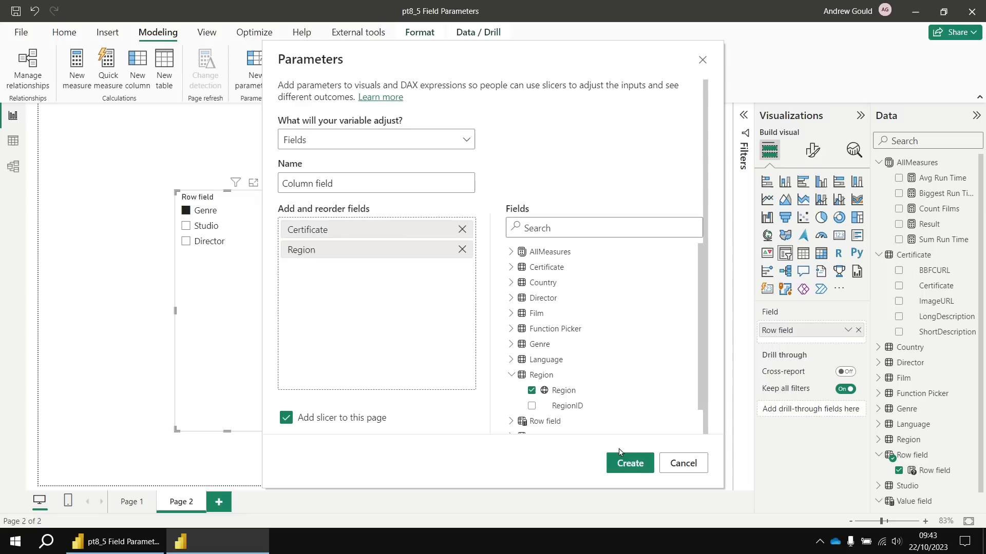
left_click(630, 464)
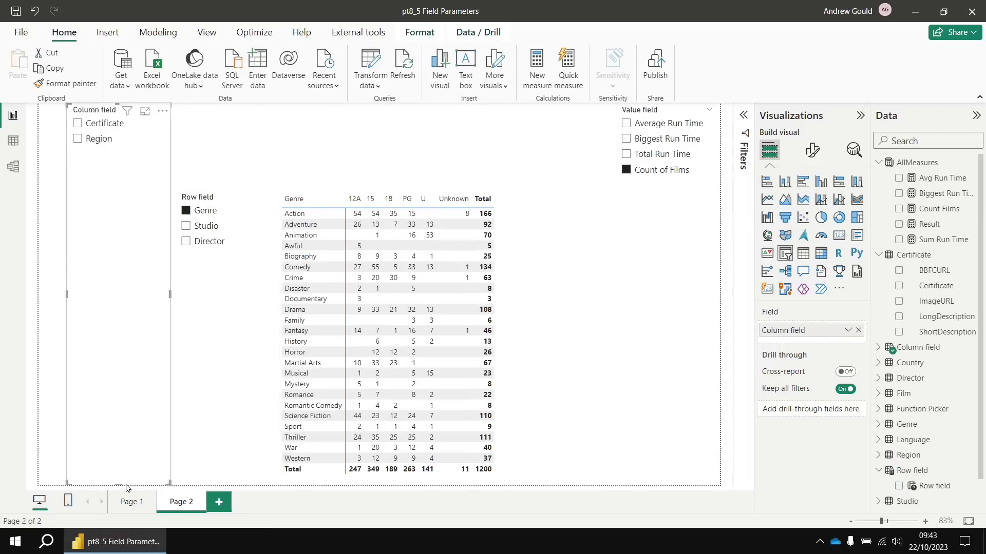
Place the Column field slicer above the matrix and swap Certificate in Columns for Column field.
left_click_drag(118, 484, 129, 150)
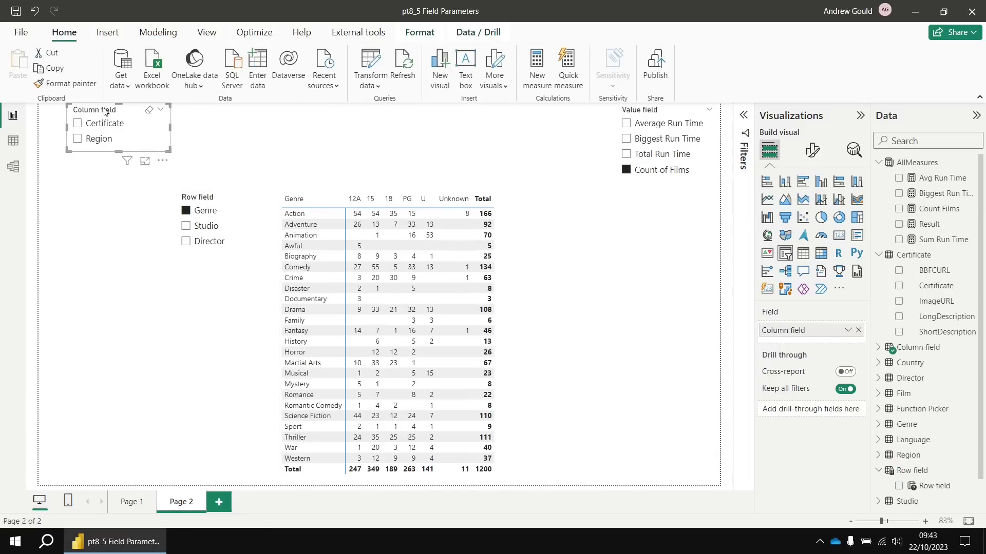
left_click_drag(103, 110, 315, 148)
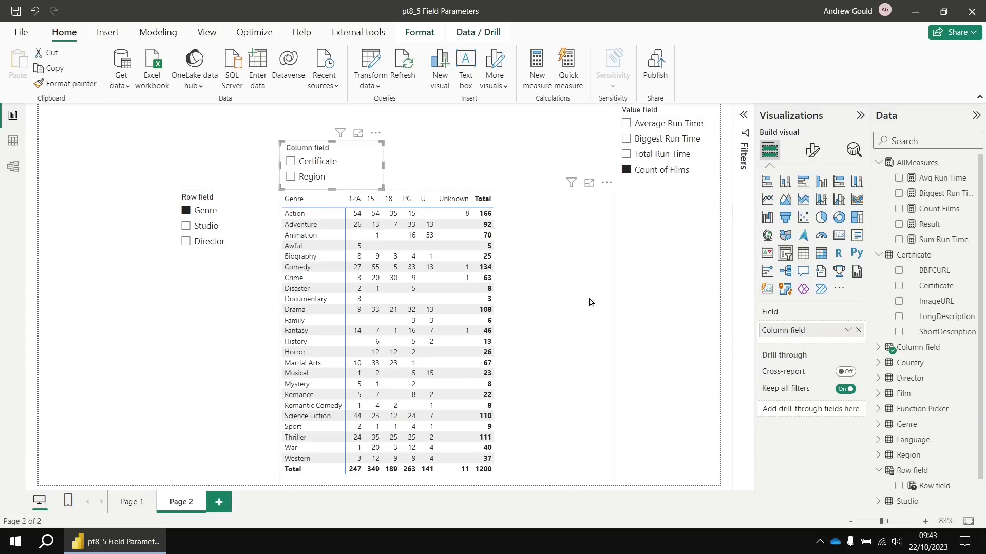
left_click(562, 352)
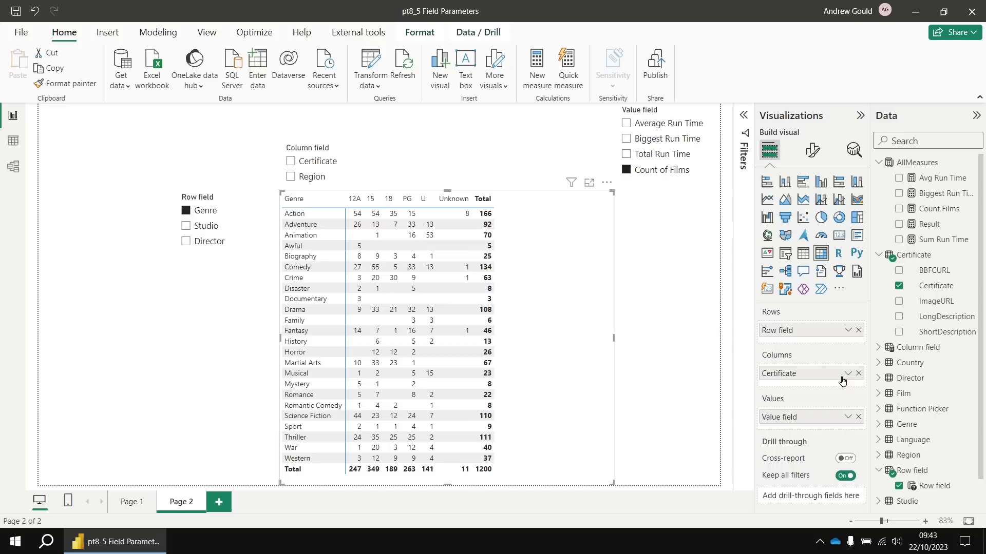
left_click(857, 378)
left_click(878, 348)
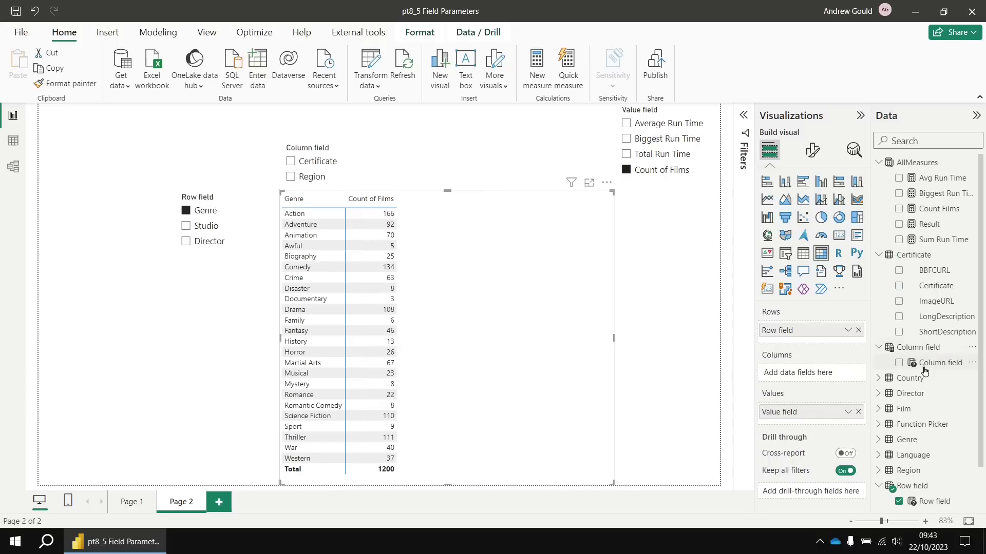
left_click(941, 366)
left_click_drag(942, 365, 814, 377)
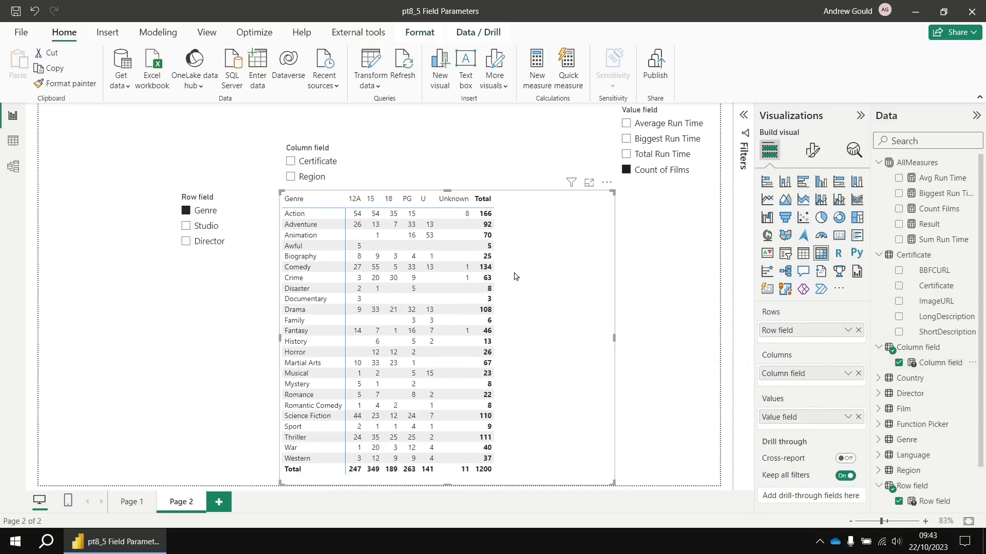
Test the Column field slicer with Region, finishing with Certificate selected.
left_click(291, 163)
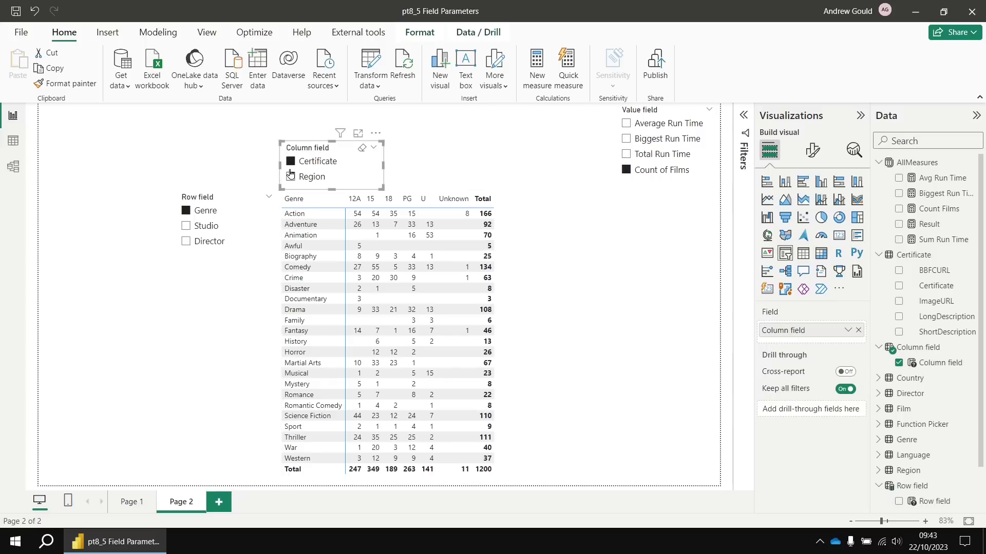
left_click(291, 177)
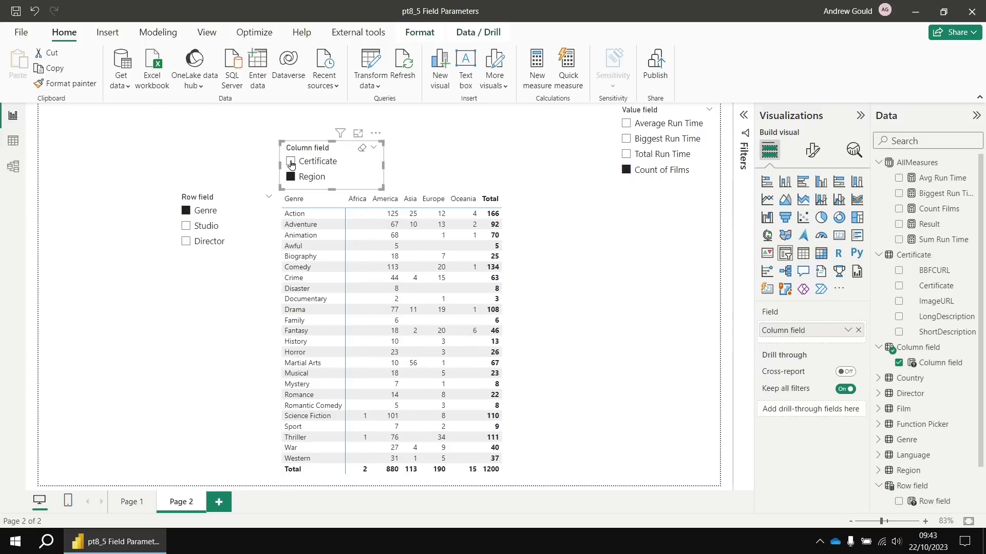
left_click(291, 162)
left_click(290, 176)
left_click(291, 162)
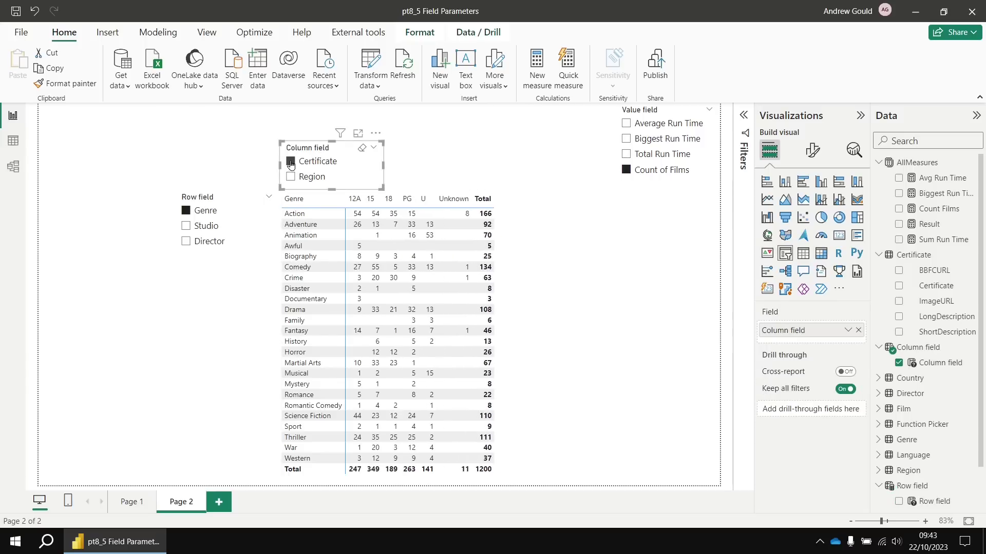